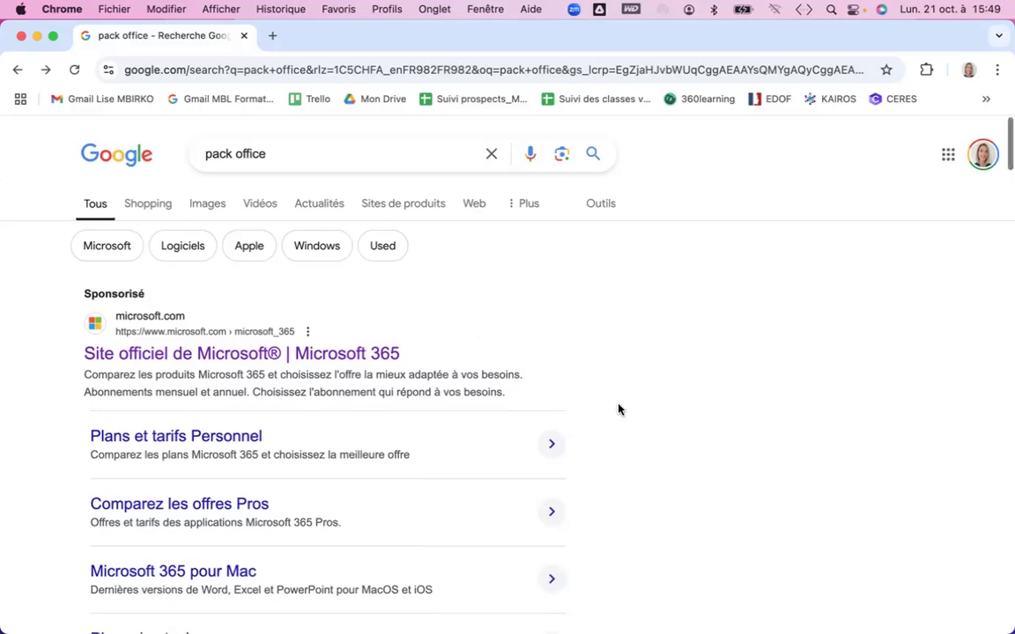
Open the official Microsoft 365 site from the search results and show the offers for individuals.
scroll(618, 410, "down", 5)
scroll(618, 409, "up", 5)
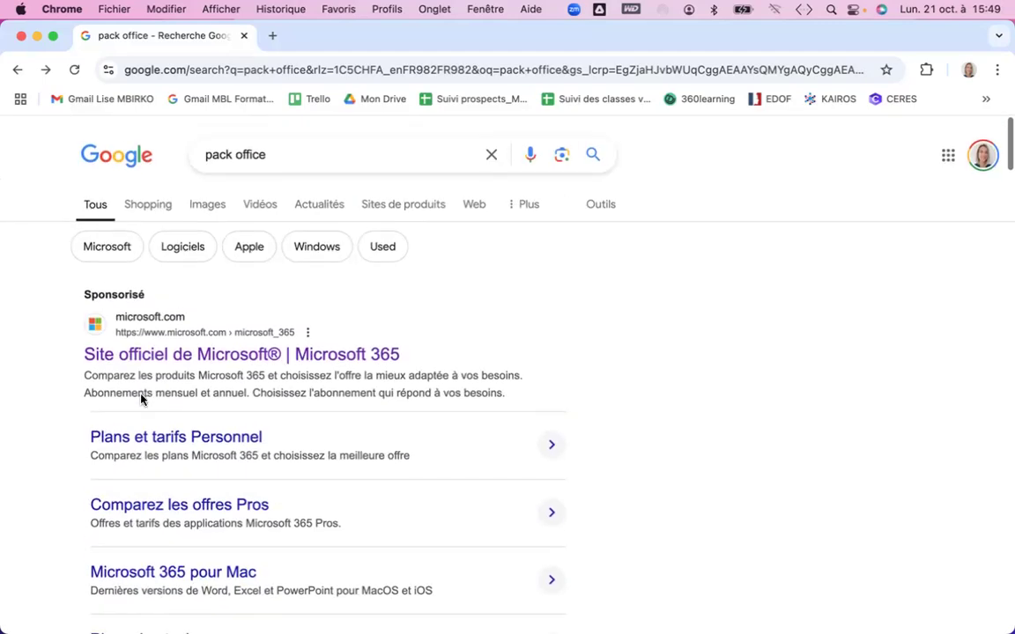
left_click(149, 362)
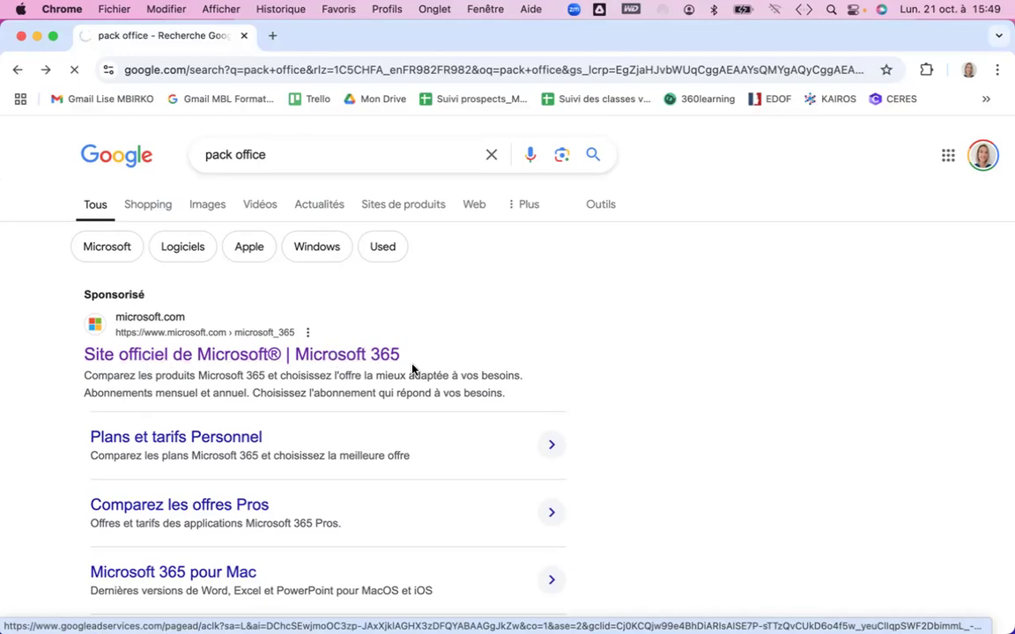
scroll(637, 376, "down", 1)
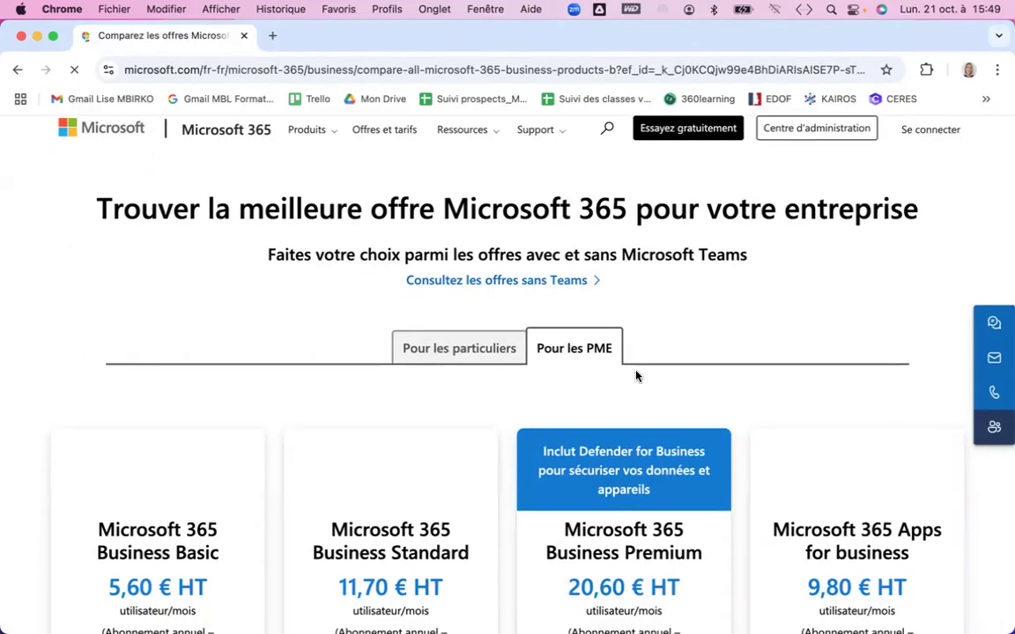
left_click(483, 347)
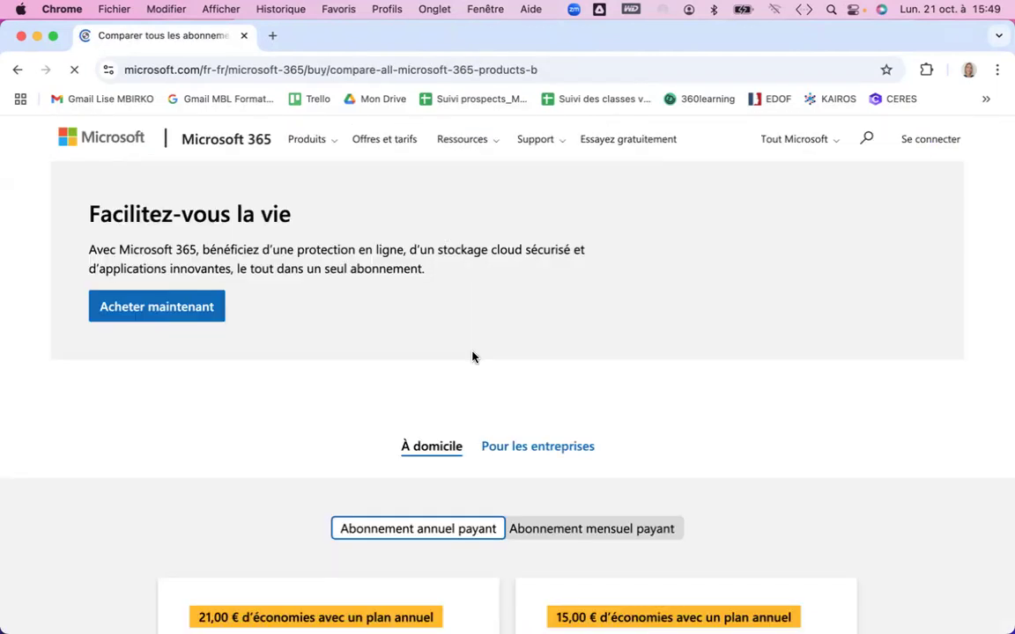
Dismiss the newsletter sign-up and review the apps, prices and features of the Microsoft 365 Famille and Personnel annual plans.
scroll(472, 352, "down", 4)
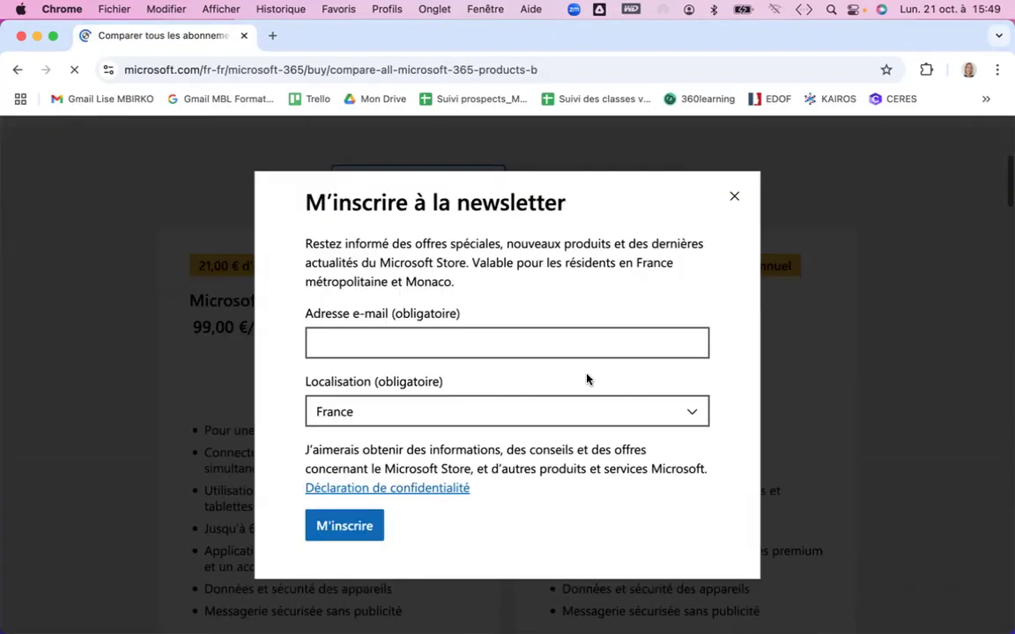
left_click(734, 195)
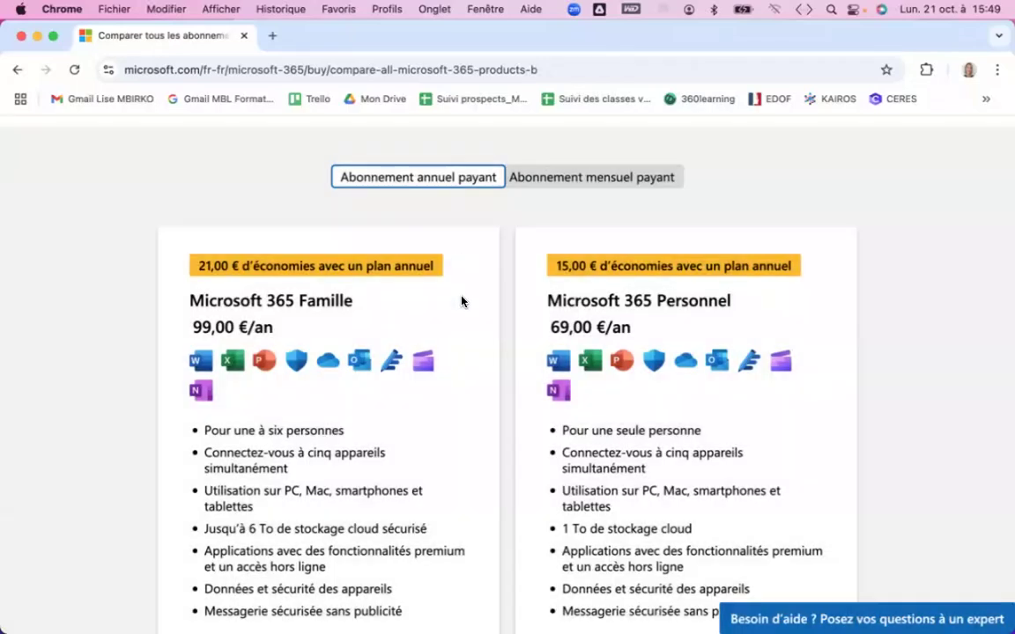
scroll(462, 302, "down", 1)
scroll(279, 346, "down", 1)
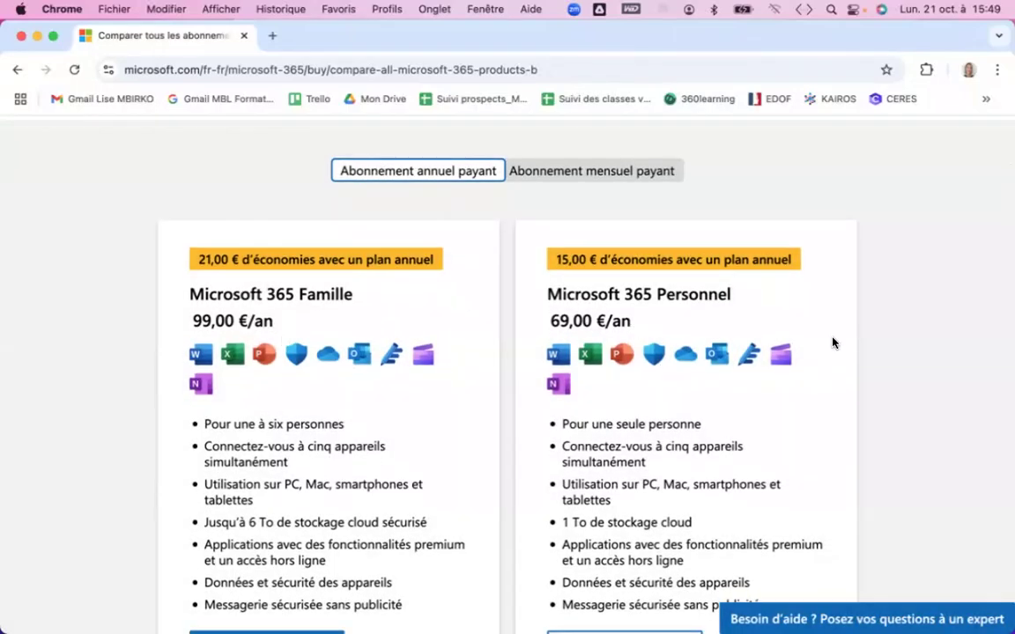
scroll(842, 346, "down", 3)
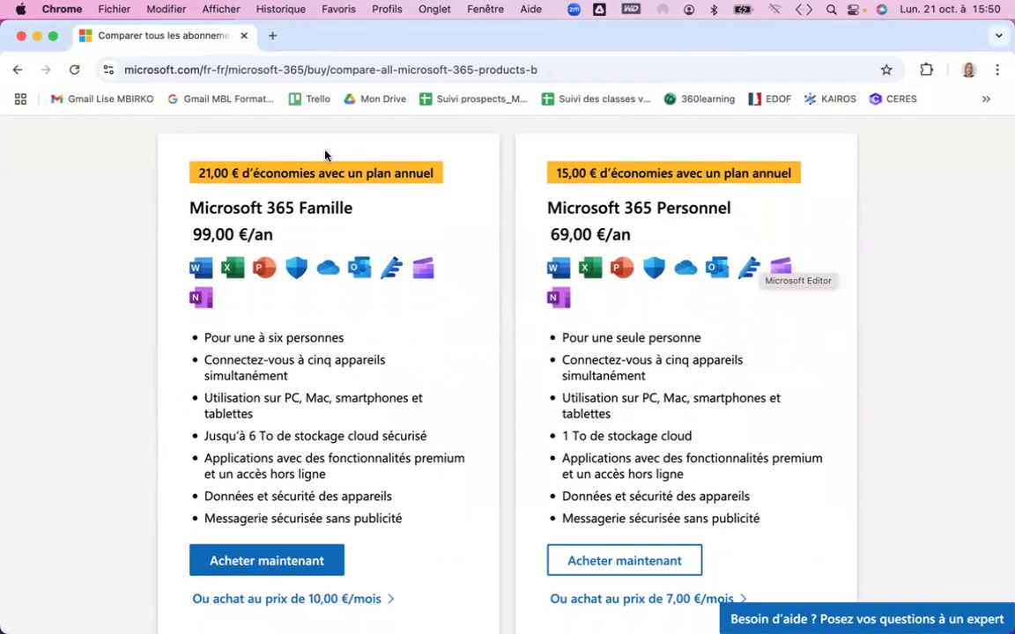
Return to the "pack office" search results and examine the Office offers from other sellers.
left_click(17, 70)
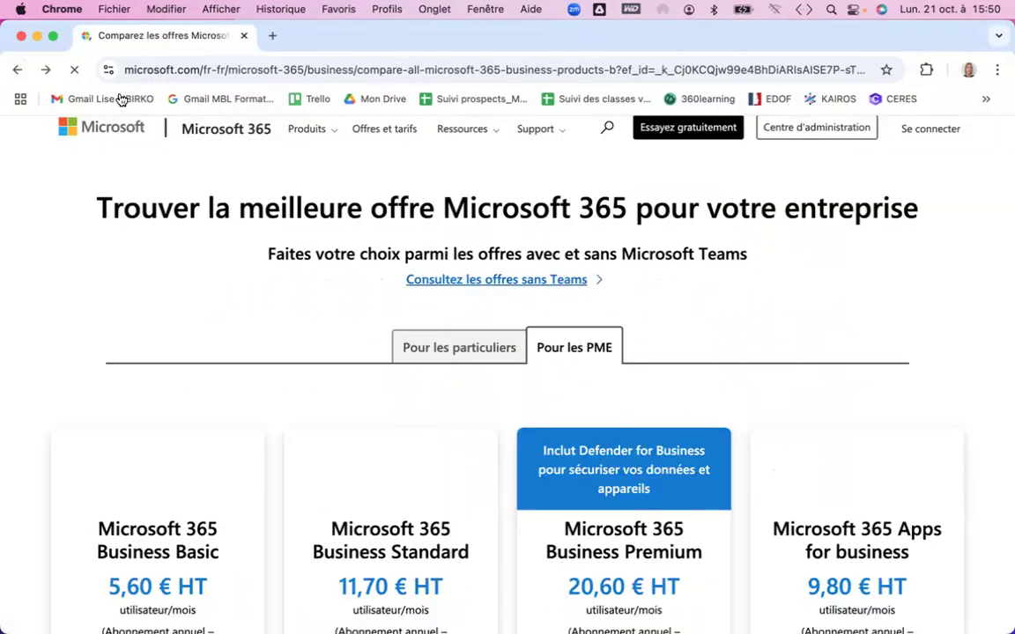
left_click(16, 69)
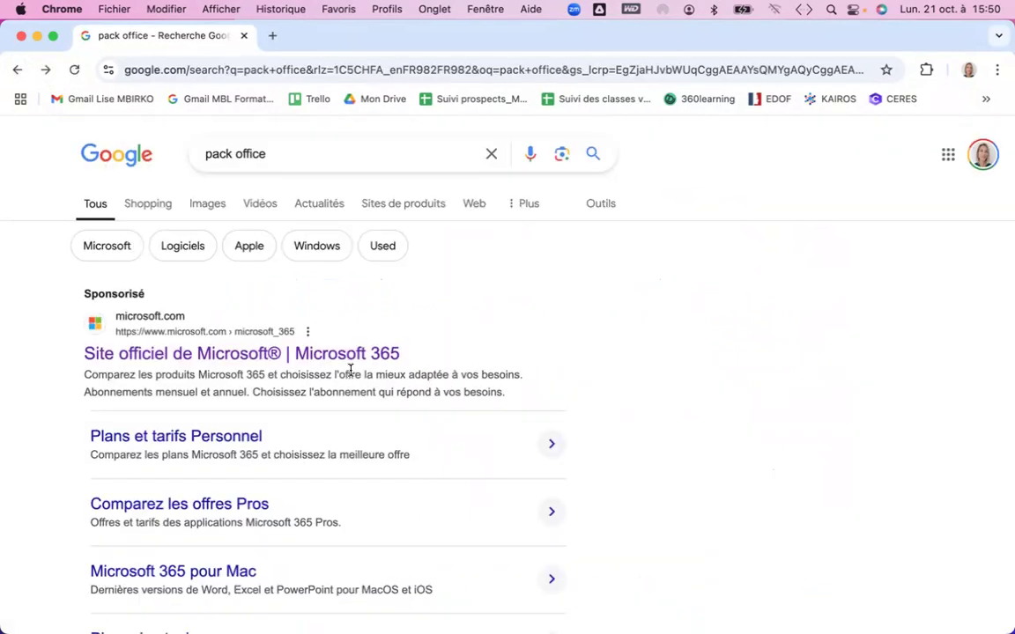
scroll(349, 370, "down", 10)
scroll(349, 372, "down", 1)
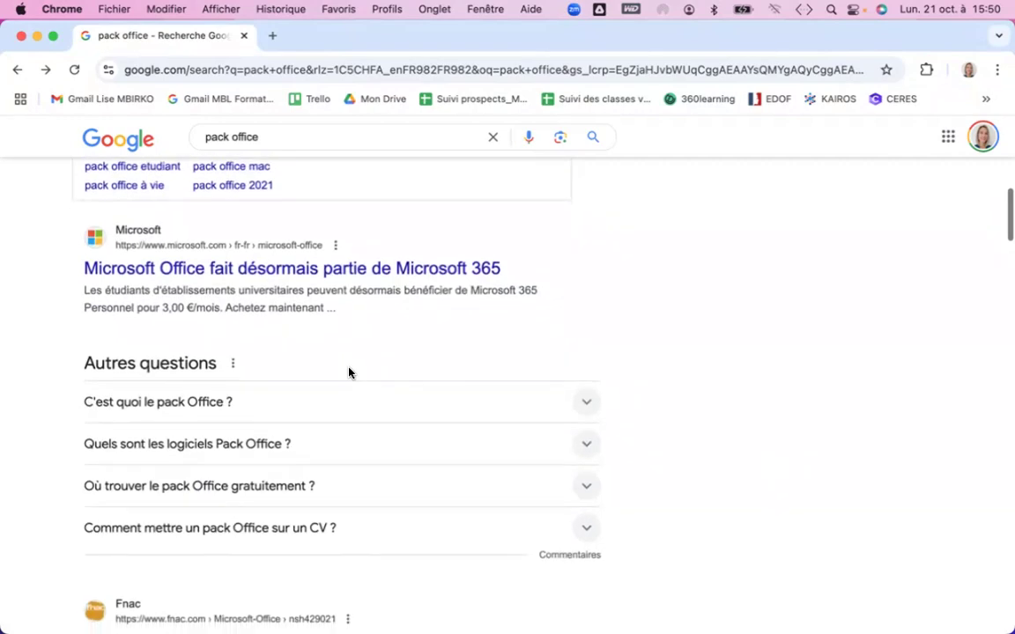
scroll(349, 373, "down", 5)
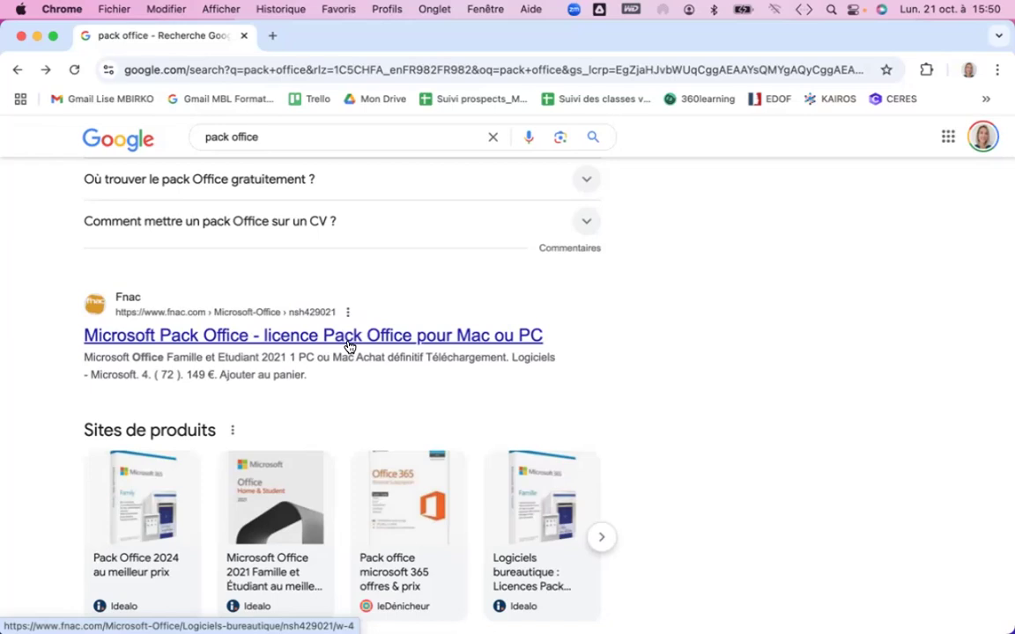
scroll(349, 347, "down", 10)
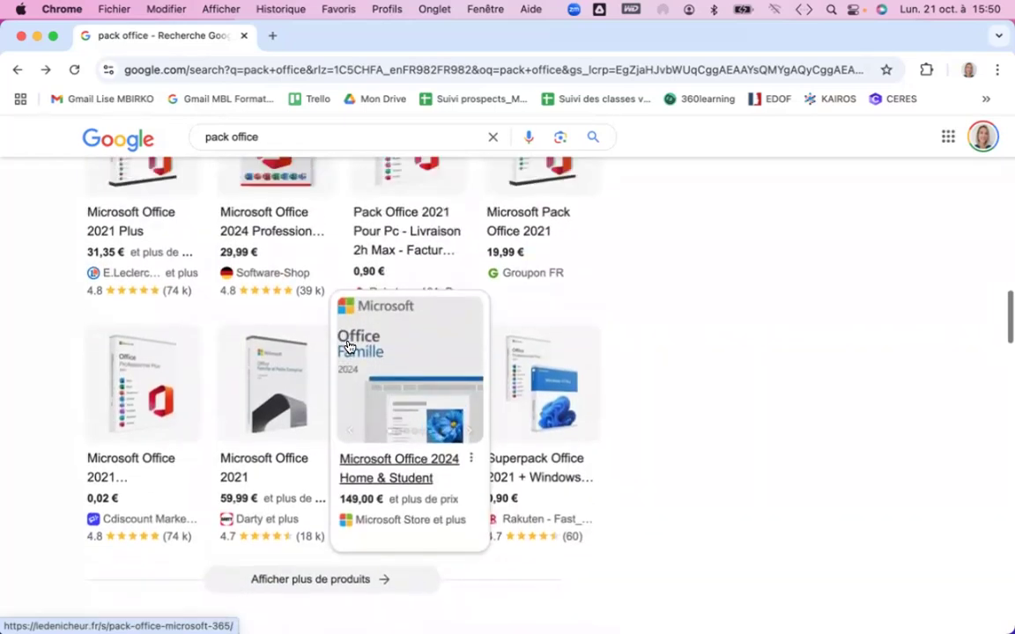
scroll(349, 346, "up", 1)
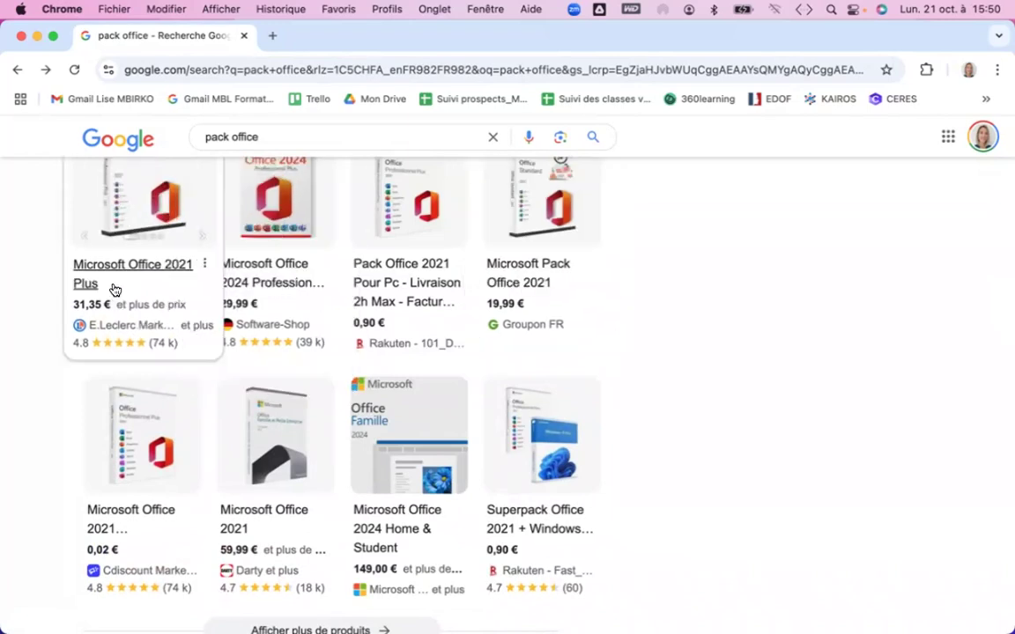
scroll(763, 336, "down", 5)
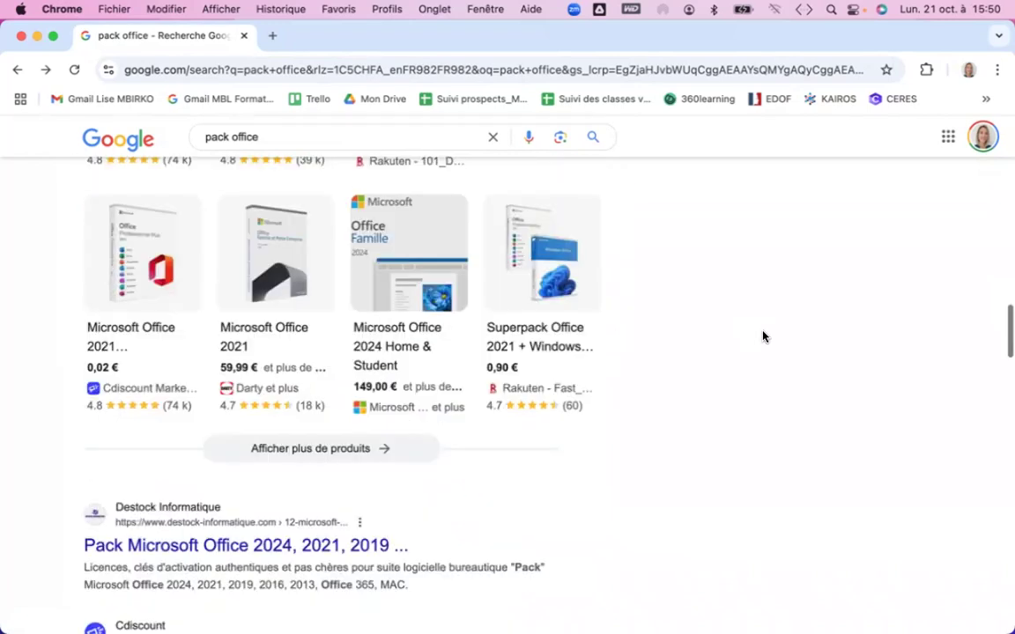
Minimize the browser, launch Microsoft Excel from the desktop and create a new blank workbook.
left_click(37, 36)
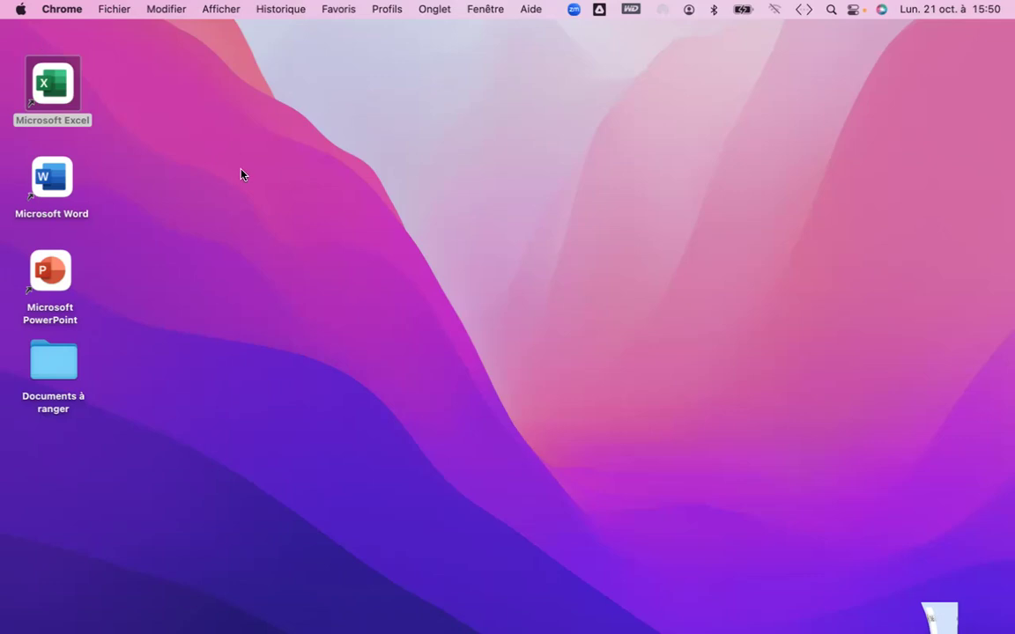
double_click(55, 88)
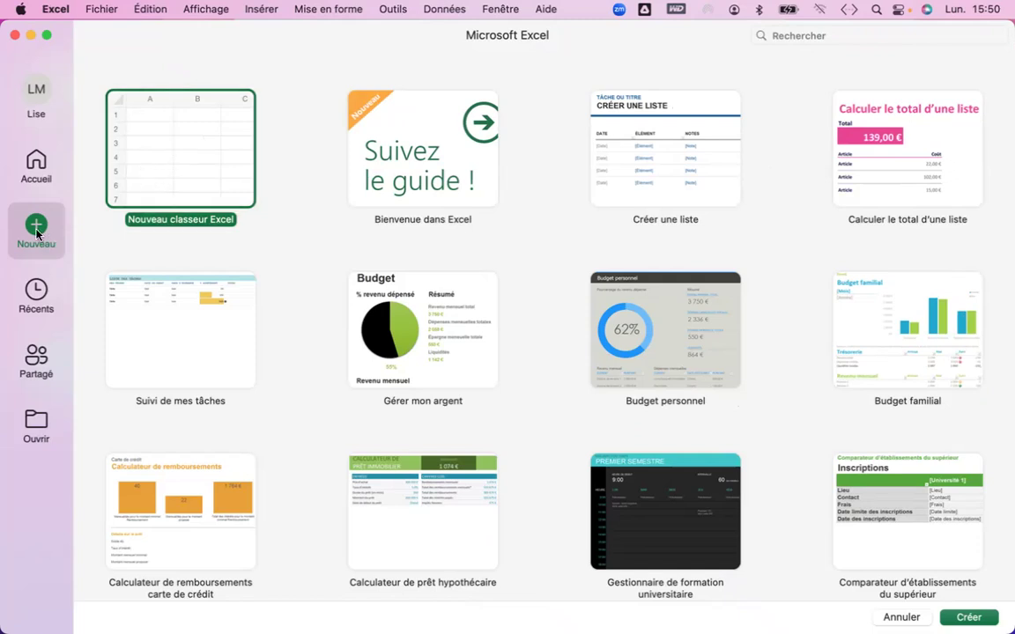
left_click(968, 617)
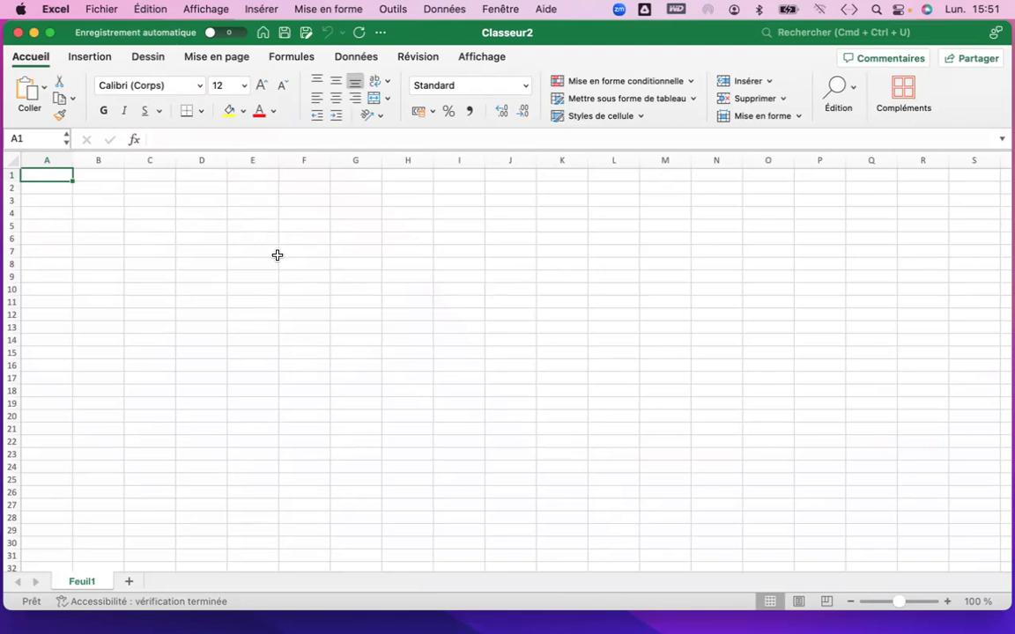
Enter the column header "Référence produit" in cell B2.
left_click(148, 200)
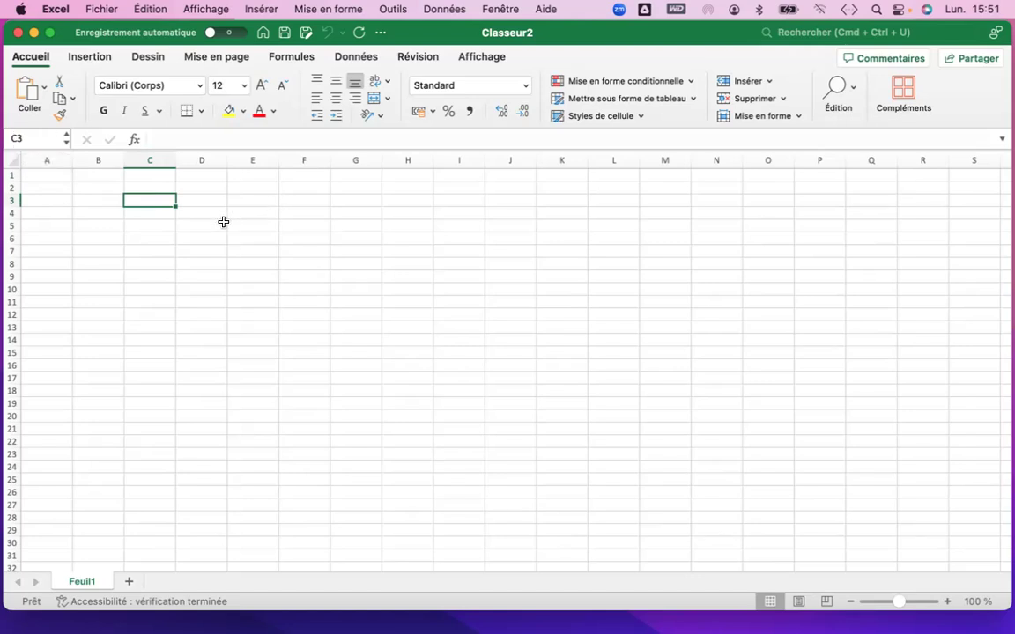
left_click(106, 189)
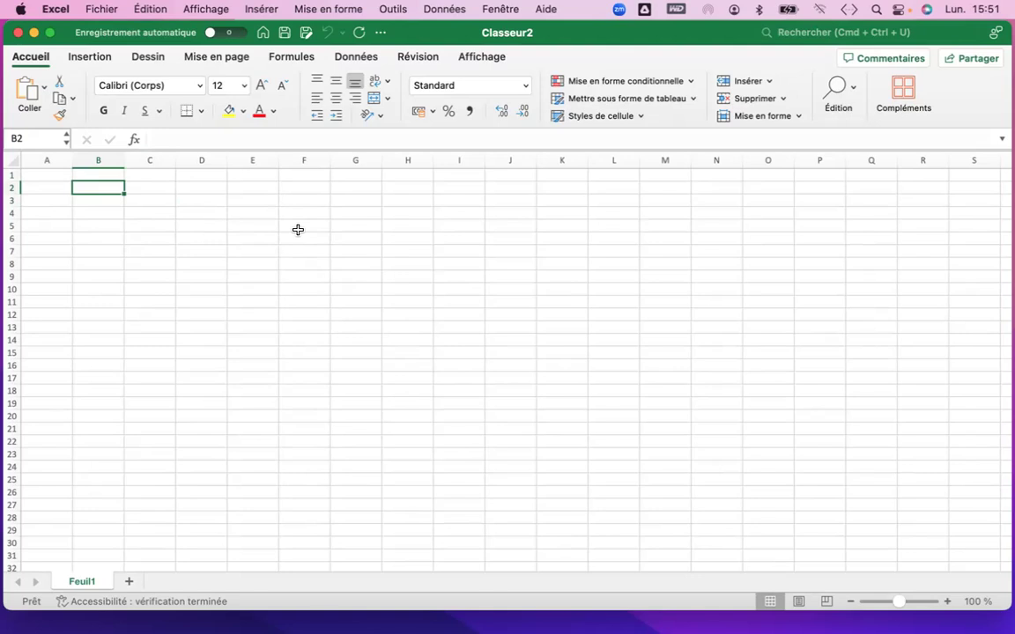
type("R")
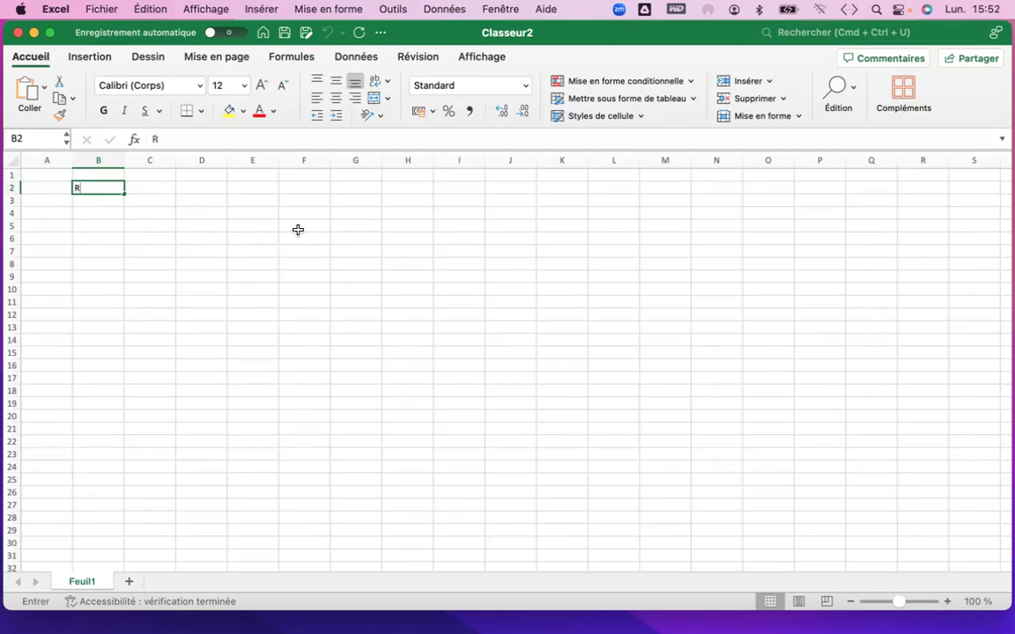
type("éférence pr")
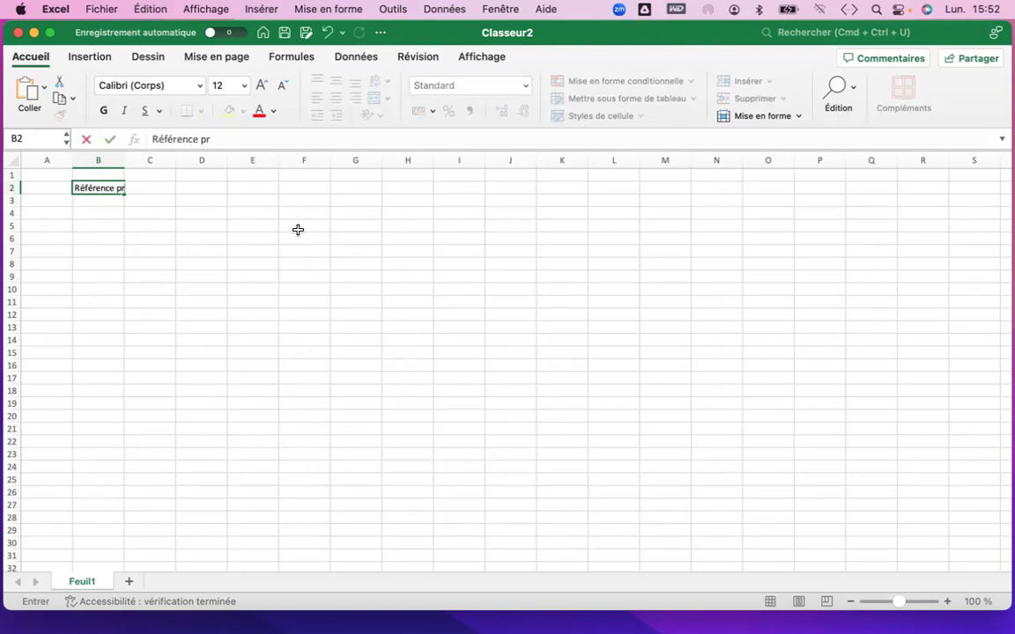
type("oduit")
left_click(165, 187)
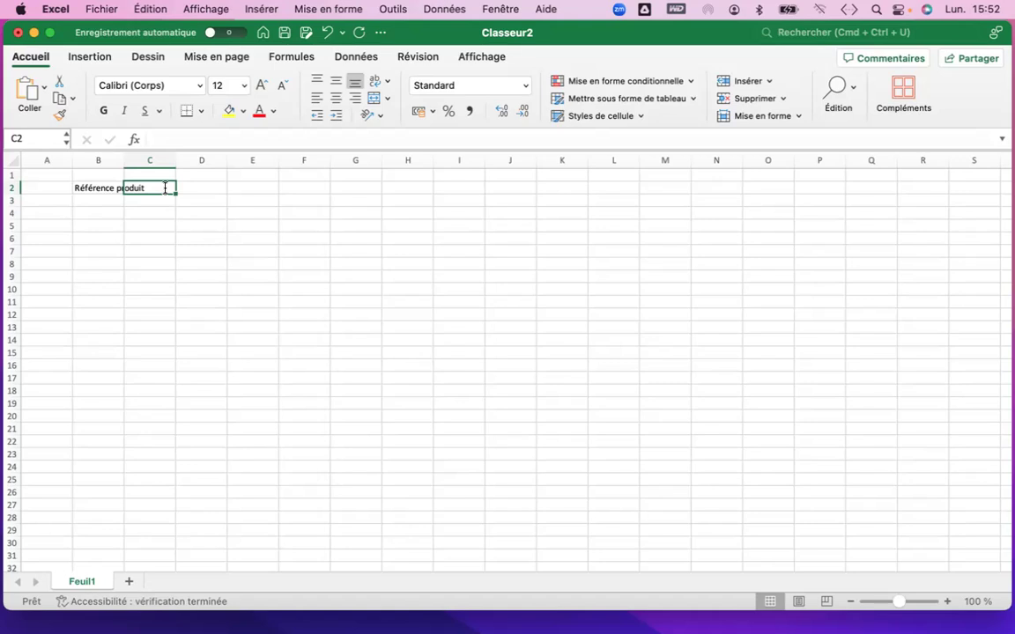
Fill in the product references A, B and C in cells B3 to B5.
key("Return")
key("Left")
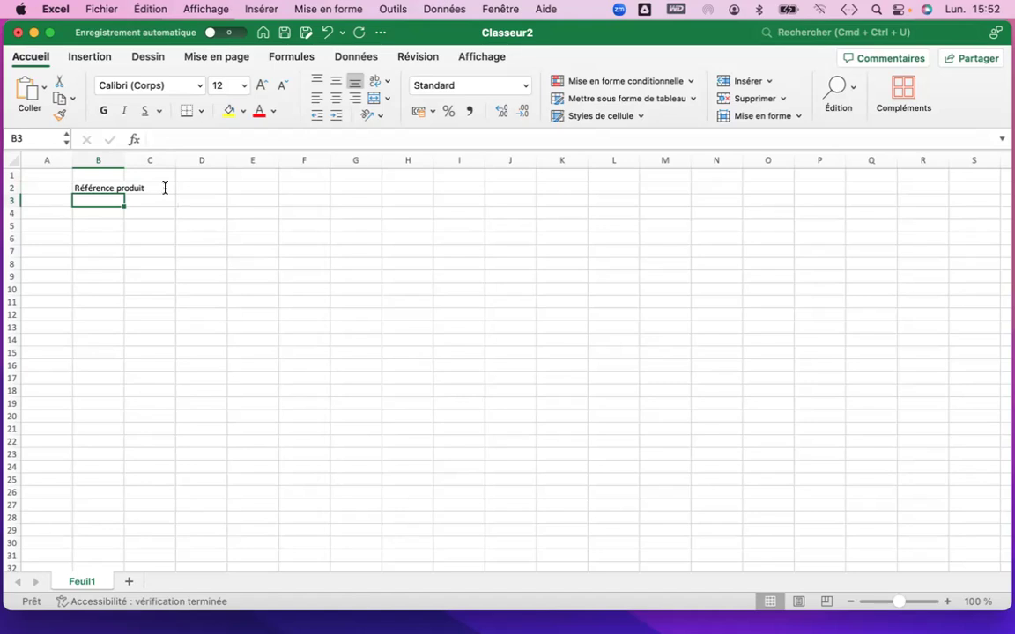
type("A")
key("Return")
type("B")
key("Return")
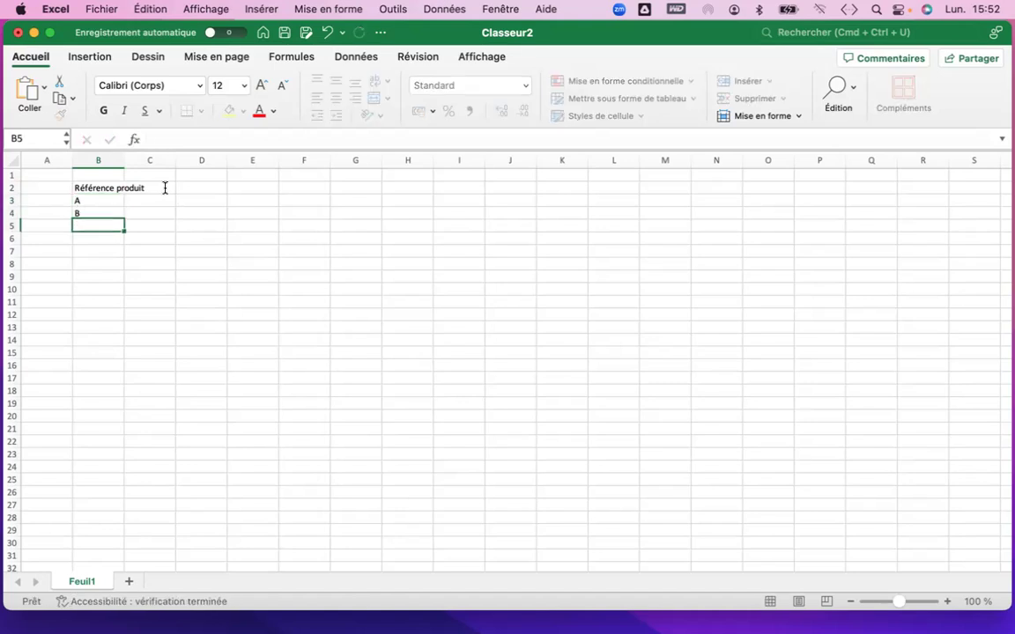
type("C")
key("Return")
Enter the column header "Prix à l'unité" in cell C2.
left_click(164, 187)
type("P")
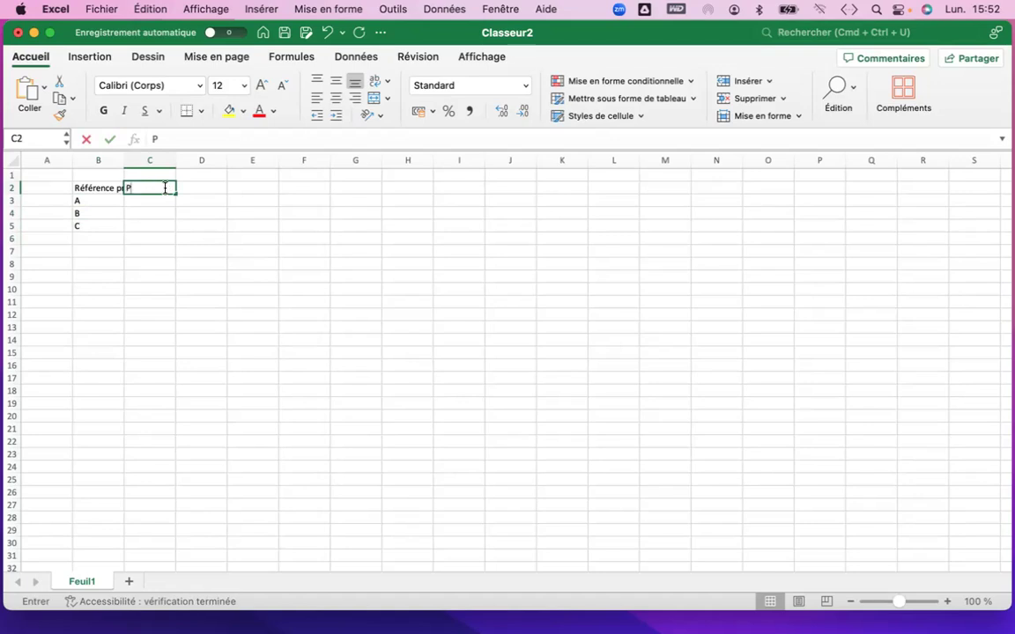
type("rix à l'unité")
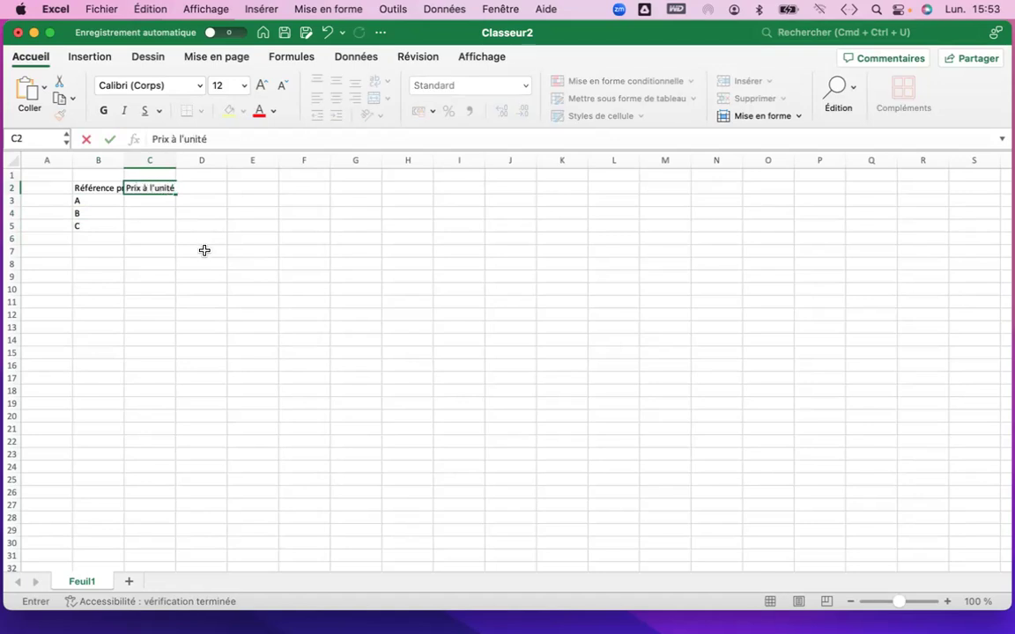
left_click(138, 202)
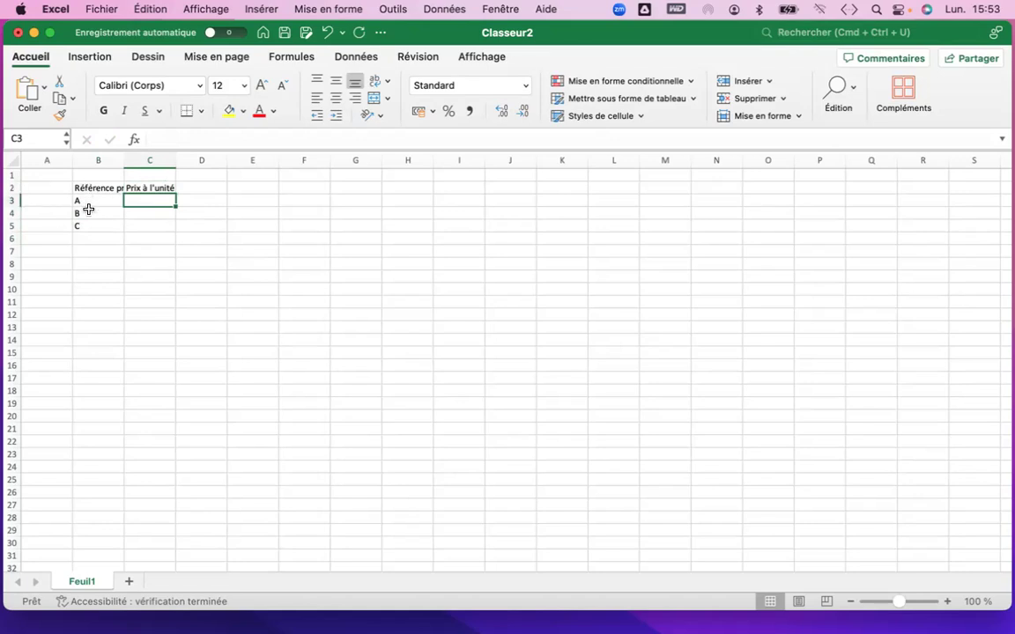
Set the font of the whole sheet to Arial and its size to 16.
left_click(13, 161)
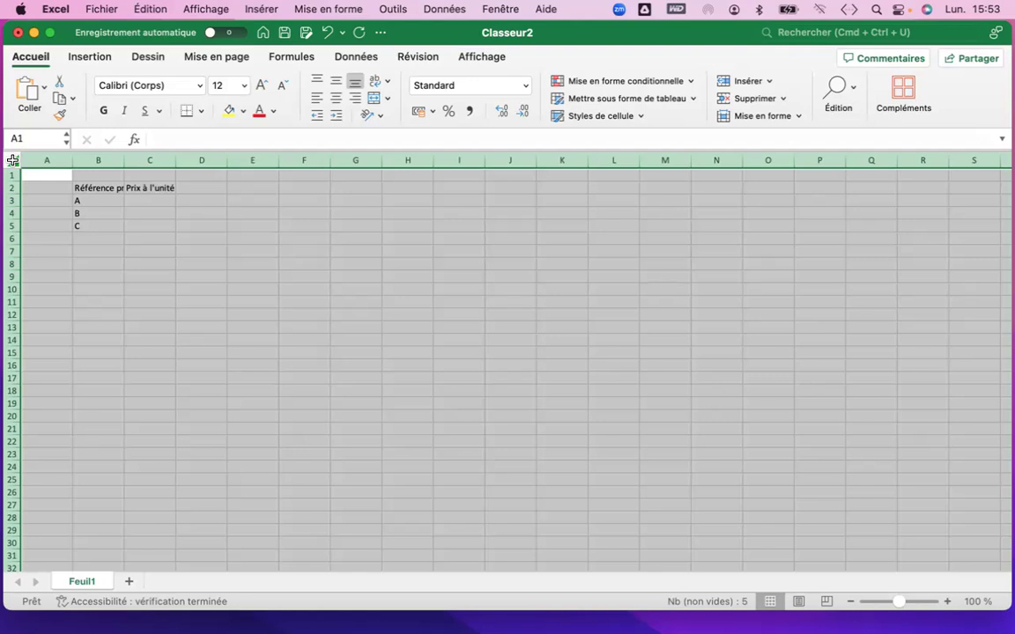
left_click(185, 88)
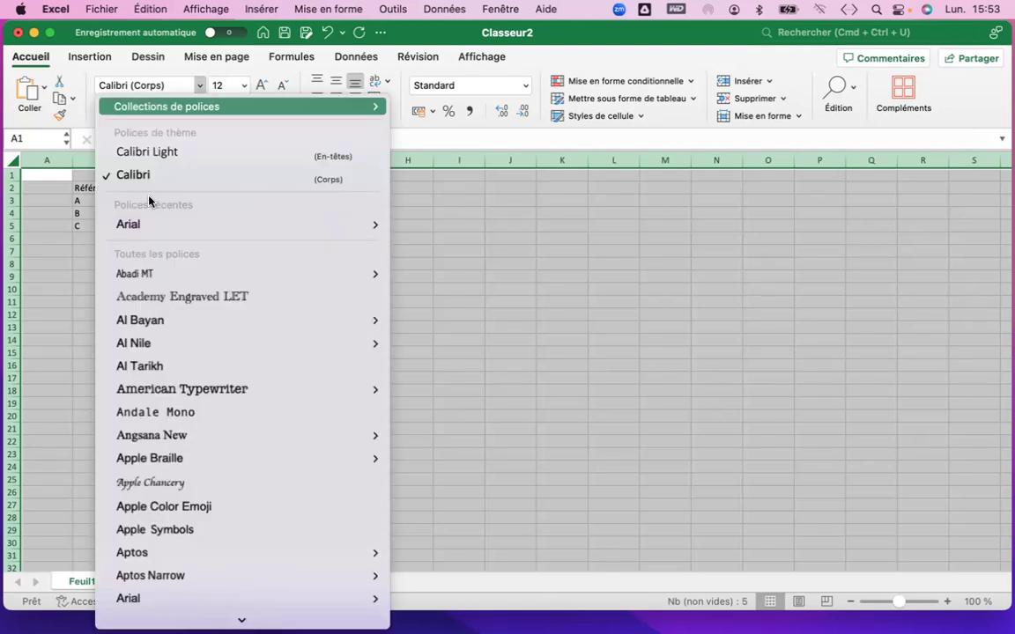
mouse_move(370, 224)
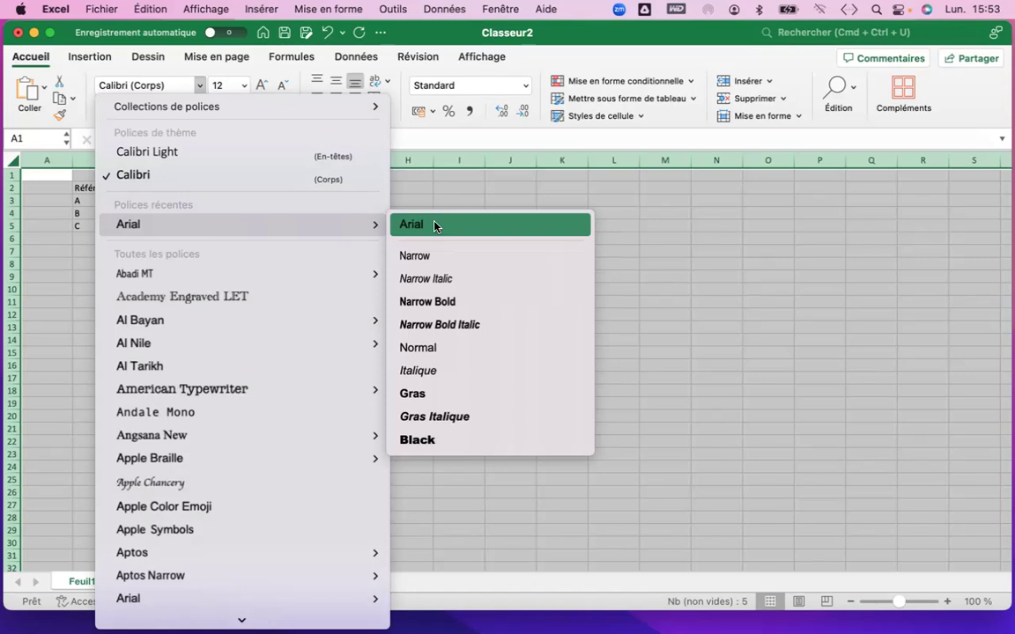
left_click(435, 224)
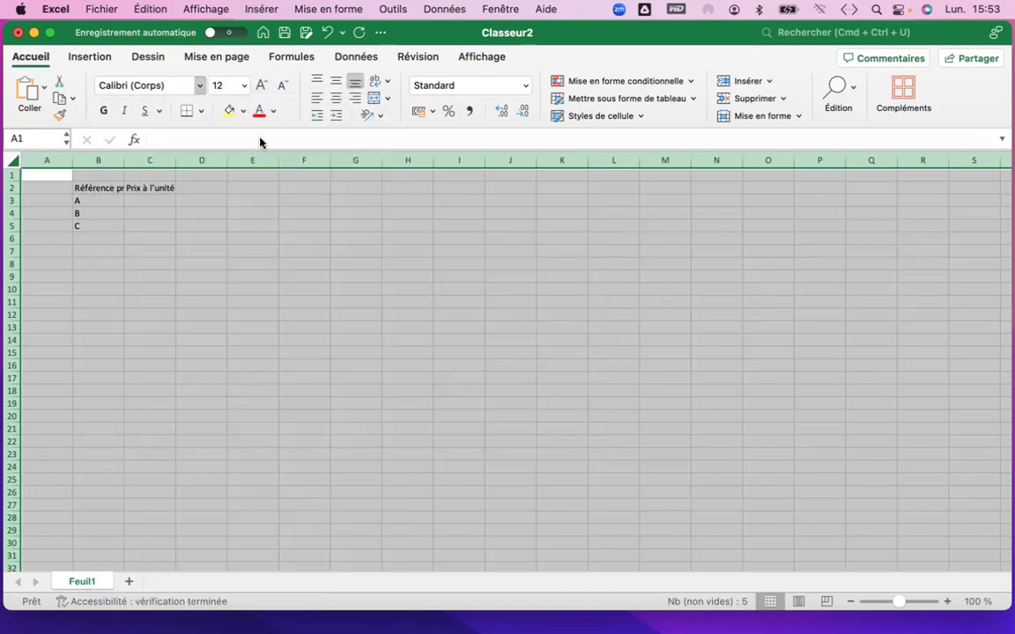
left_click(244, 86)
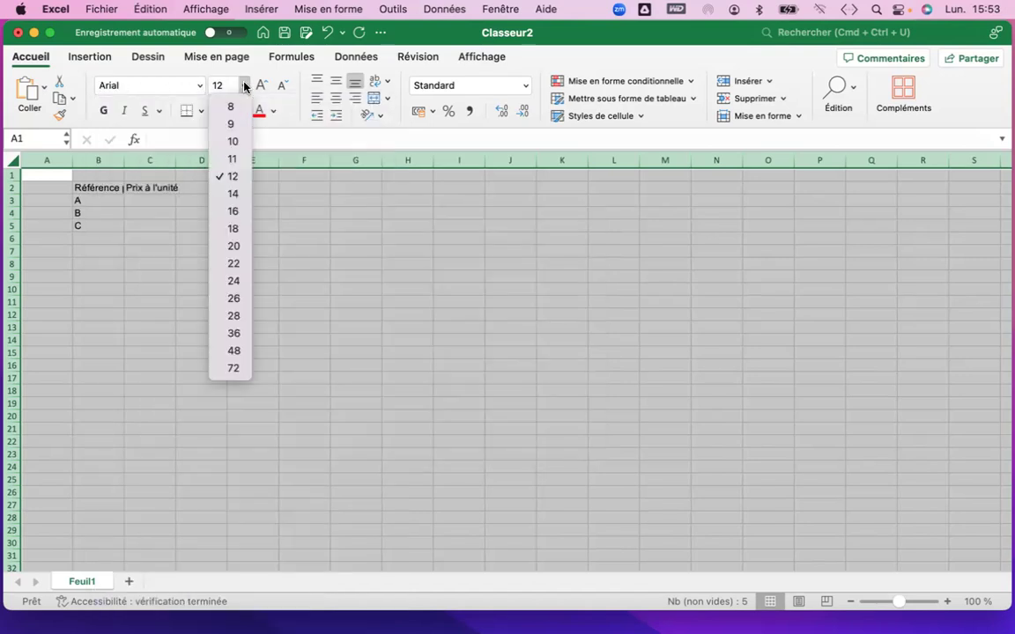
left_click(232, 194)
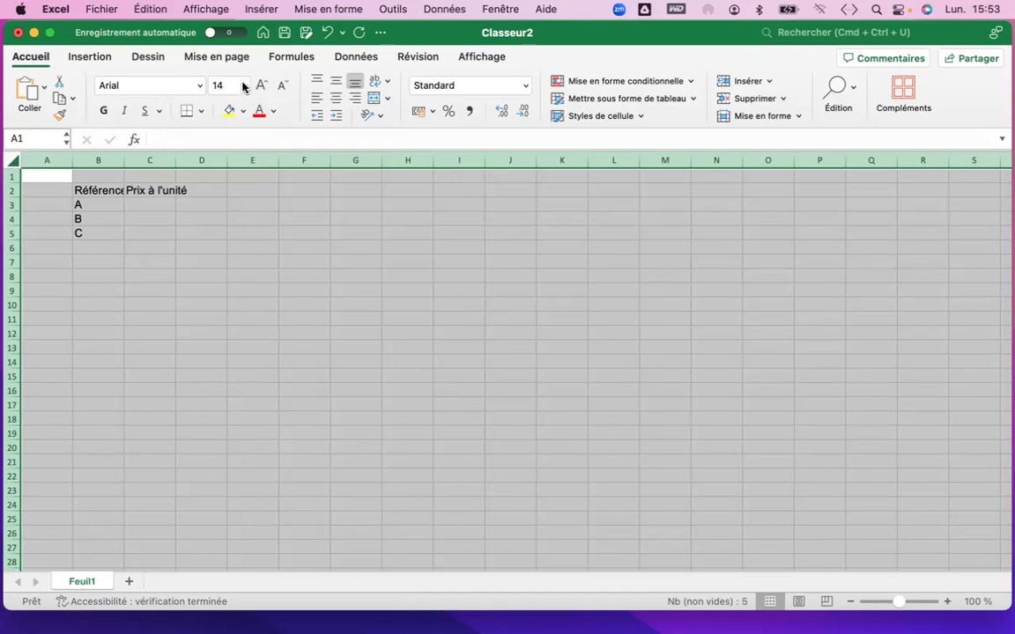
left_click(244, 86)
left_click(233, 211)
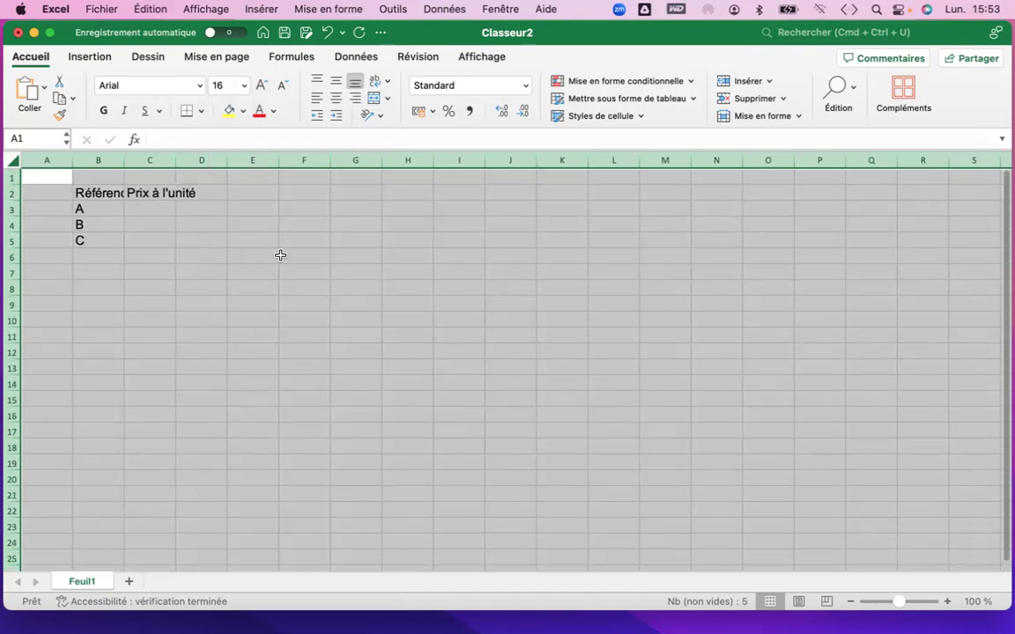
Try resizing column B by fitting it to its "Référence produit" header and narrowing it by hand.
left_click(285, 256)
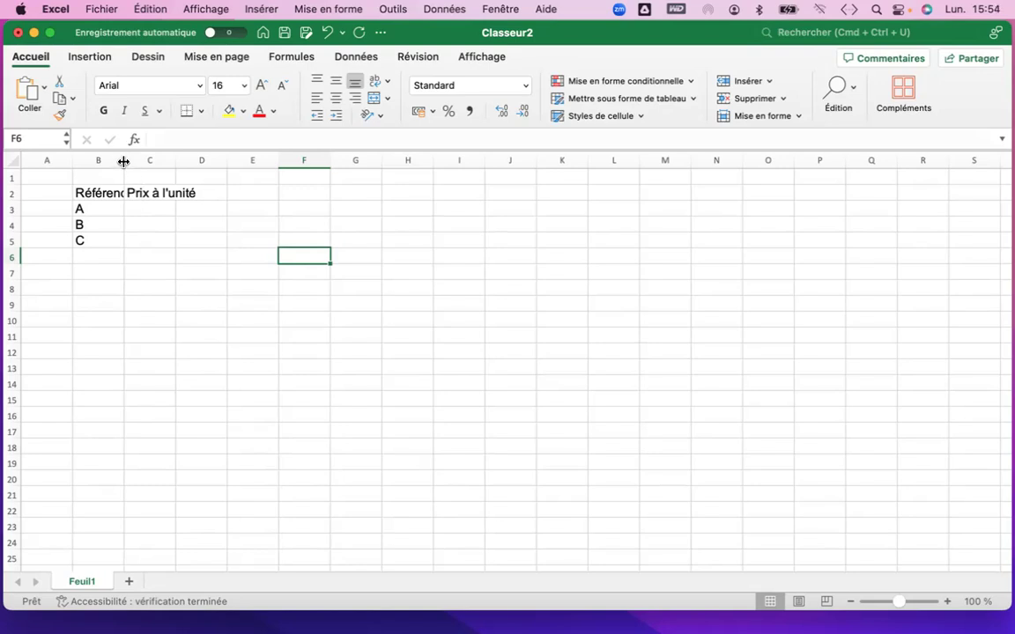
mouse_move(123, 161)
left_mouse_down()
mouse_move(184, 160)
mouse_move(123, 160)
left_mouse_up()
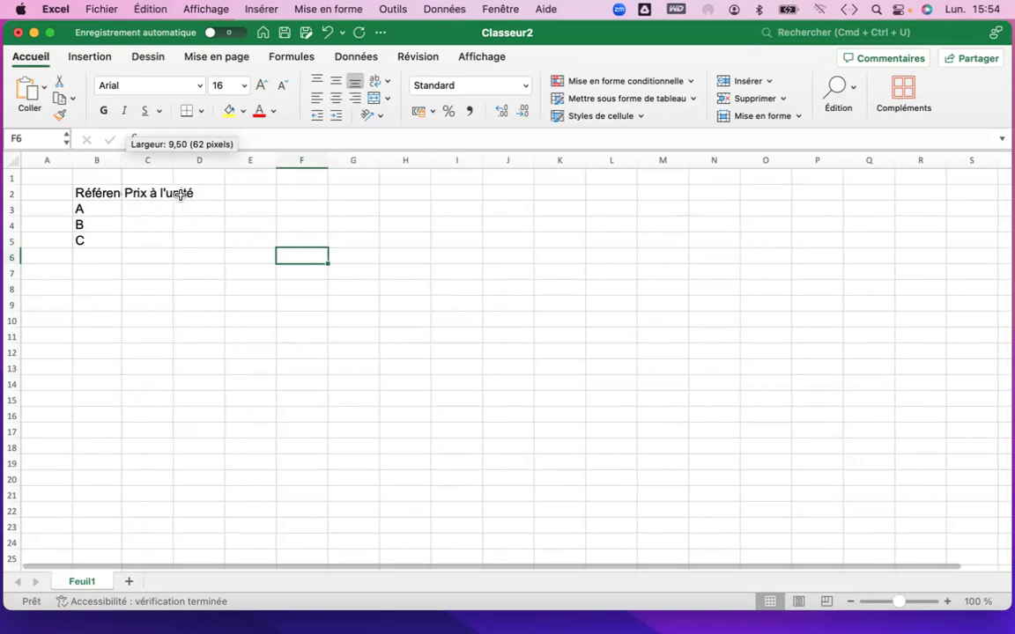
double_click(121, 162)
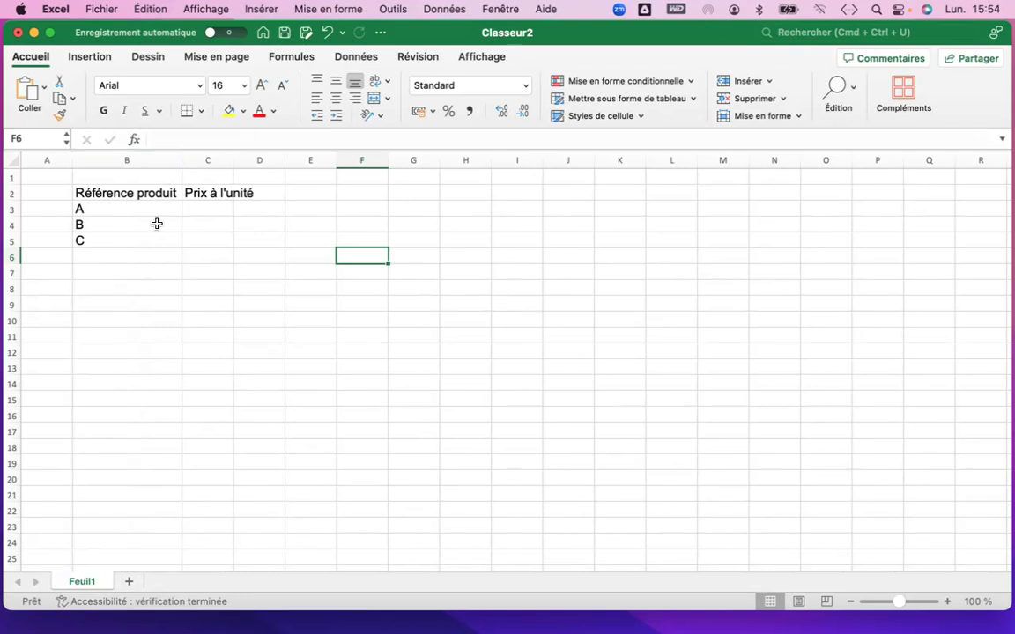
left_click_drag(183, 158, 145, 162)
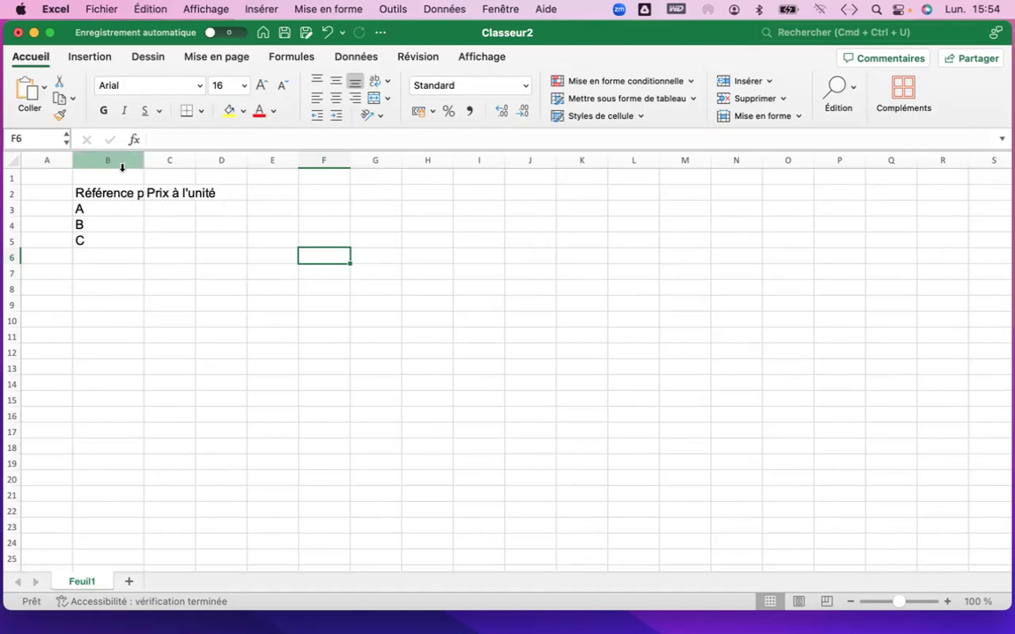
Set the width of columns B and C to 25.
left_click_drag(105, 159, 159, 160)
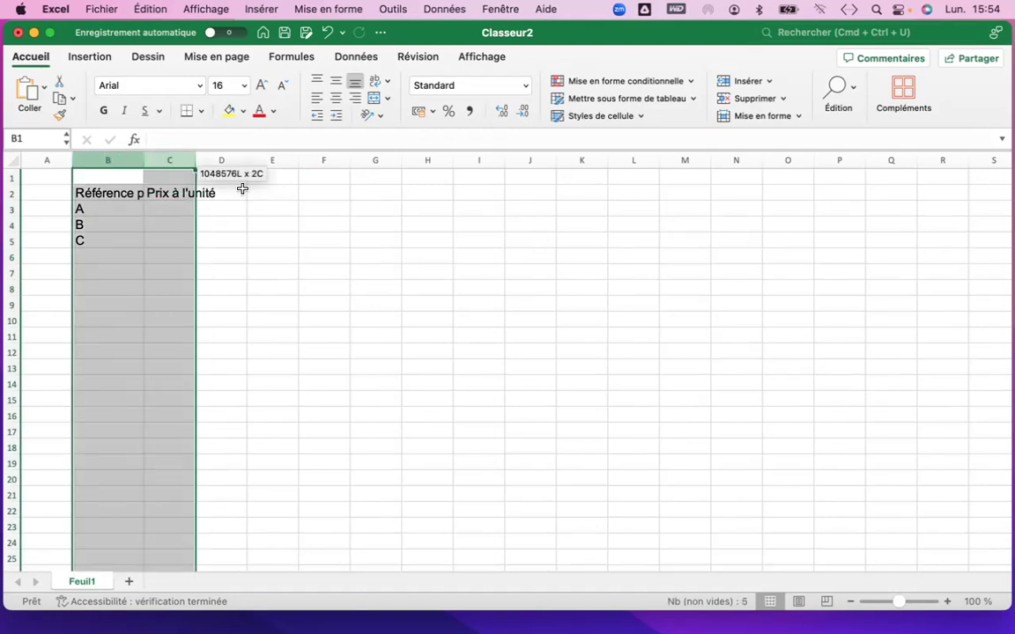
left_click(379, 236)
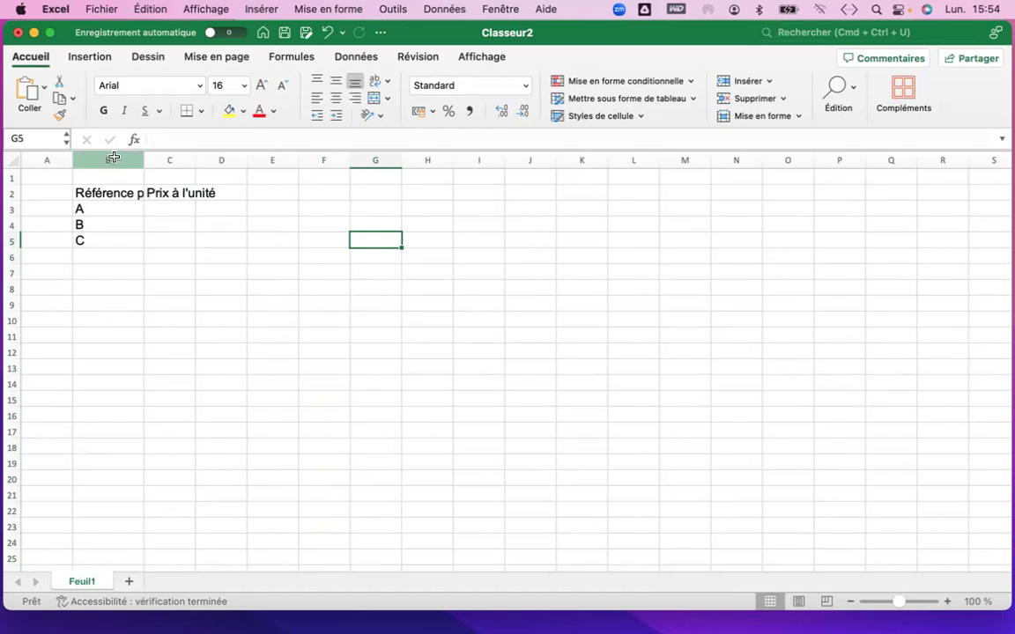
left_click(112, 158)
left_click_drag(113, 158, 157, 158)
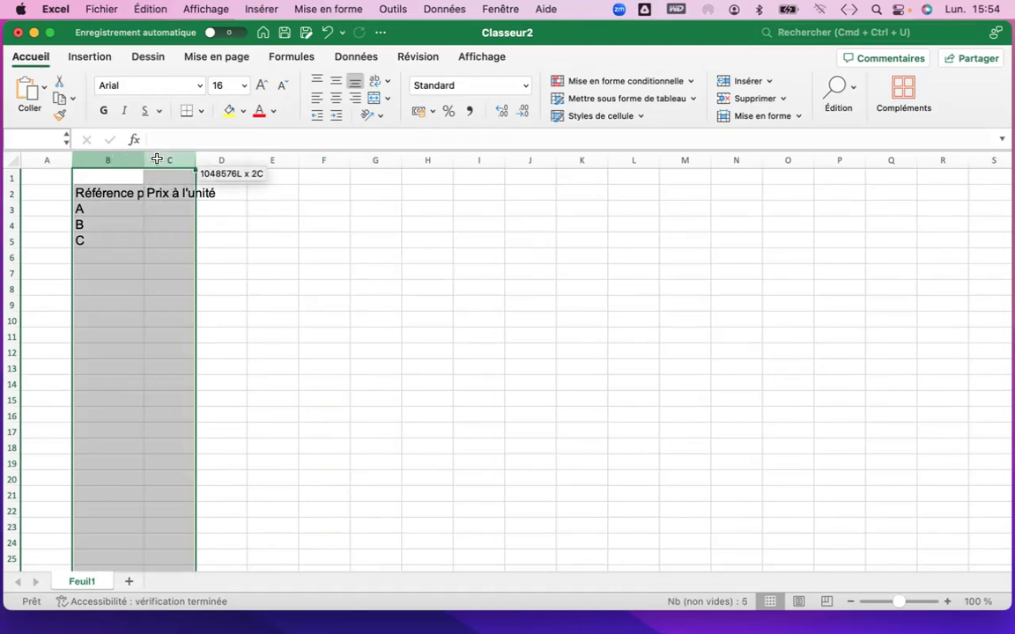
left_click_drag(157, 158, 155, 160)
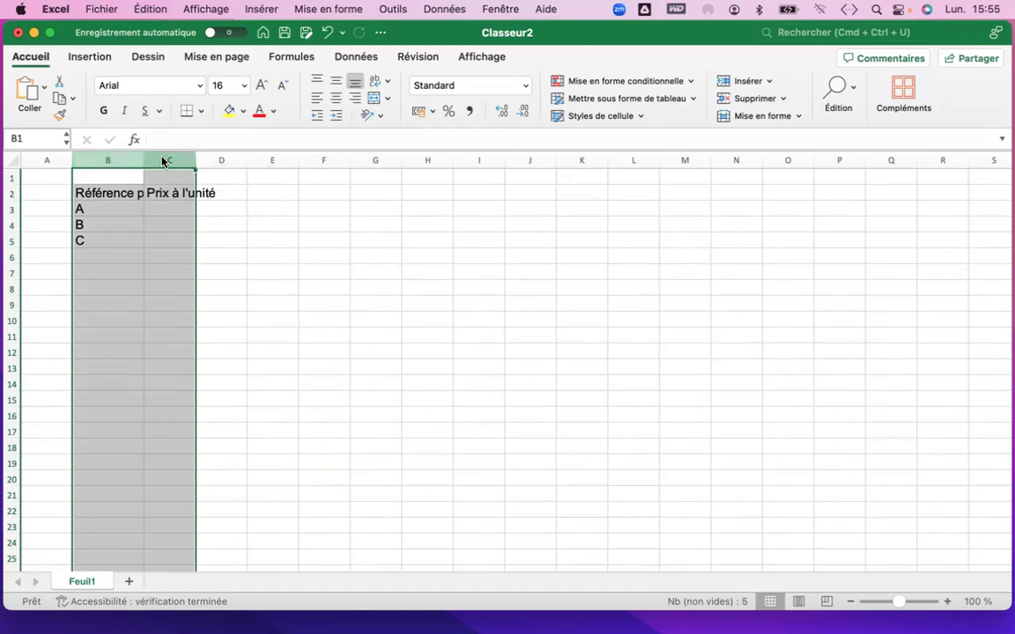
right_click(162, 162)
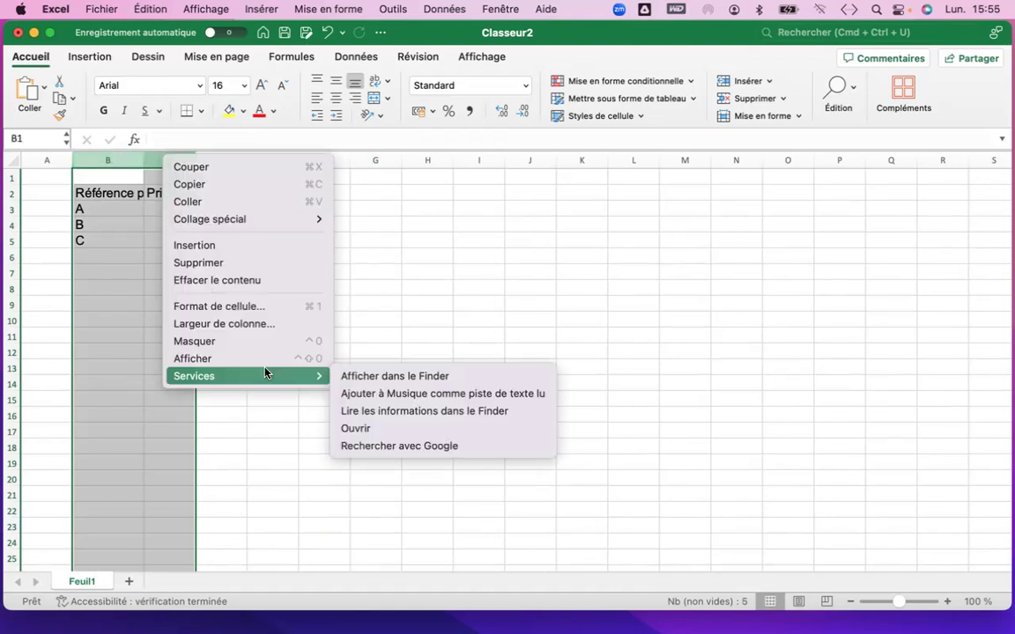
left_click(240, 324)
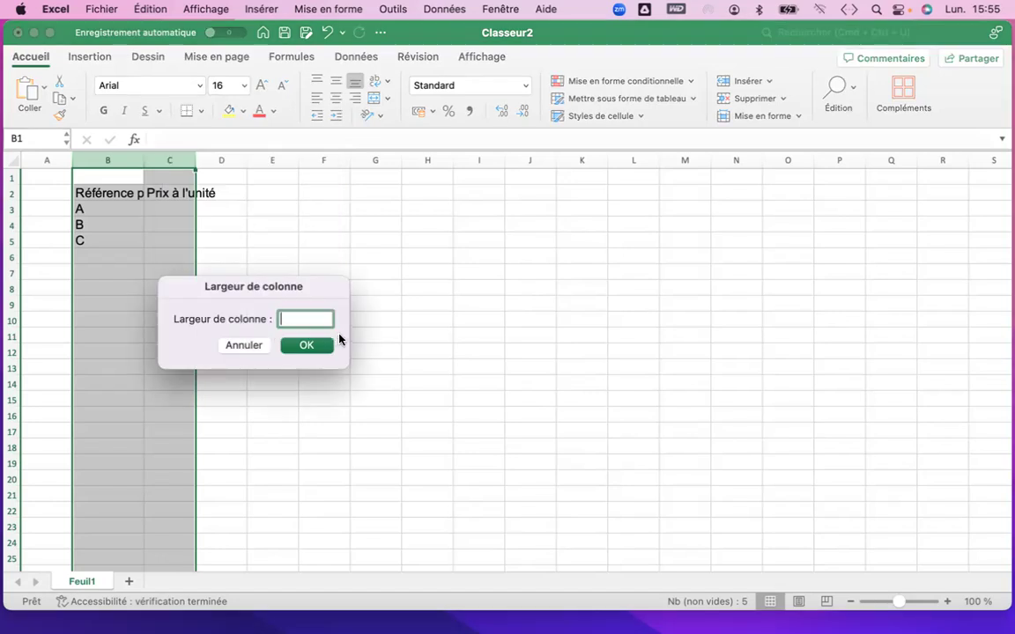
type("25")
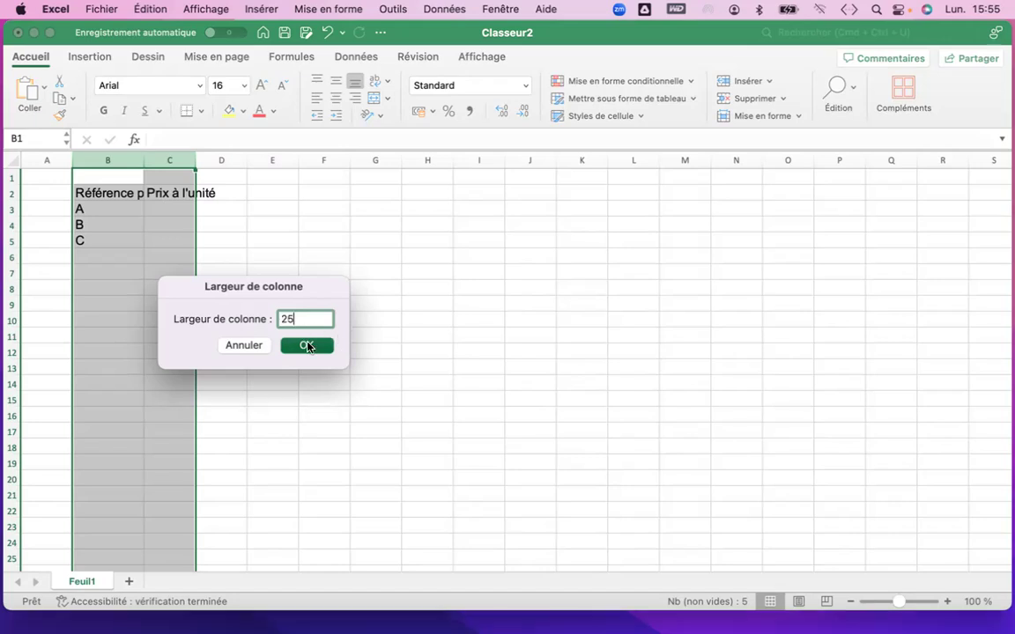
left_click(306, 345)
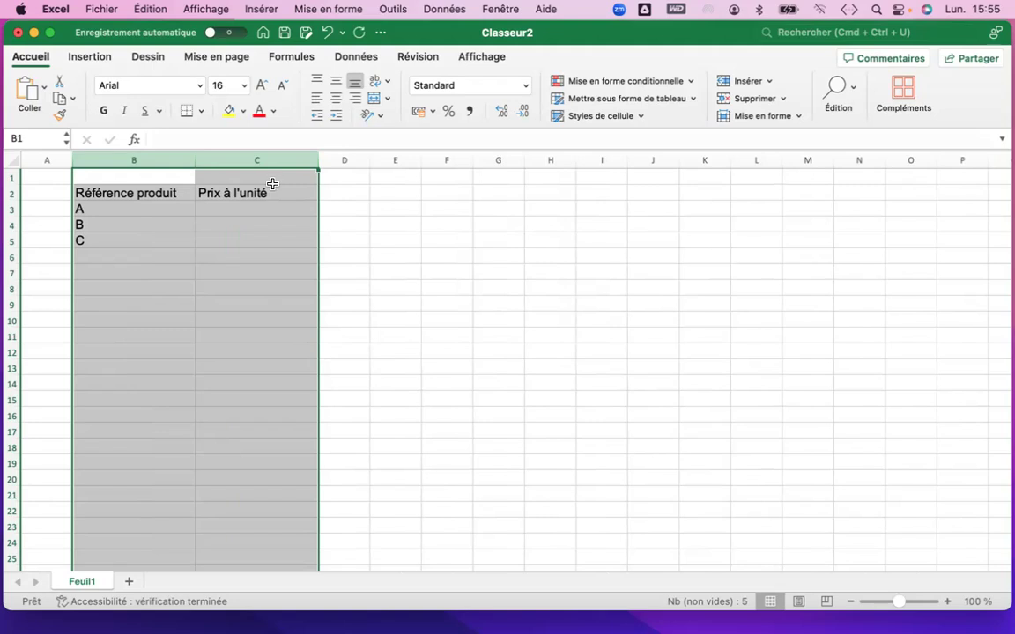
Undo the last two column width changes and redo them to restore the width of 25 for columns B and C.
left_click(324, 33)
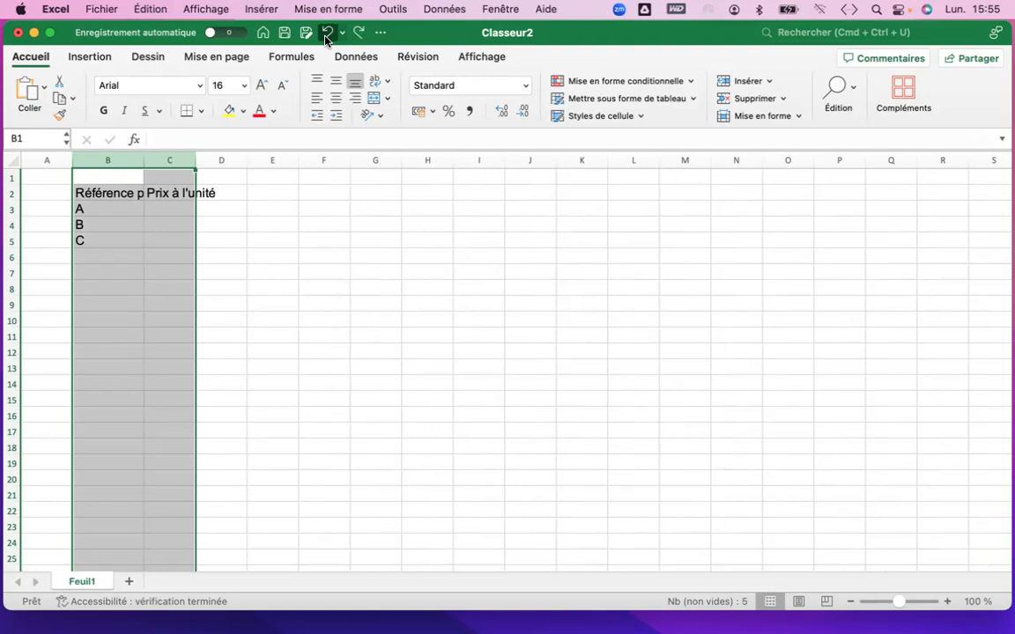
left_click(325, 34)
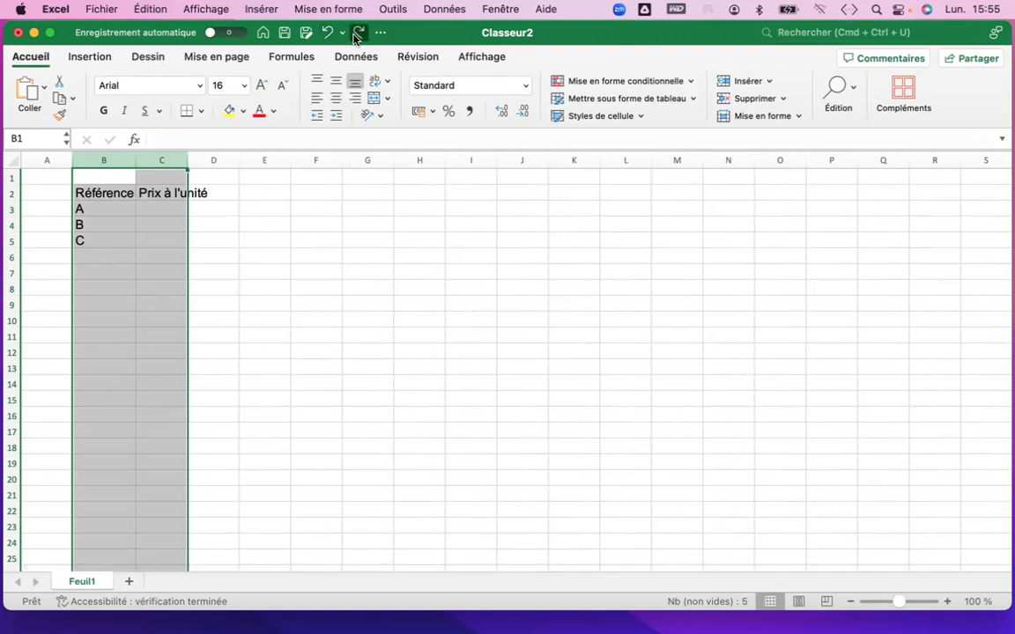
left_click(357, 33)
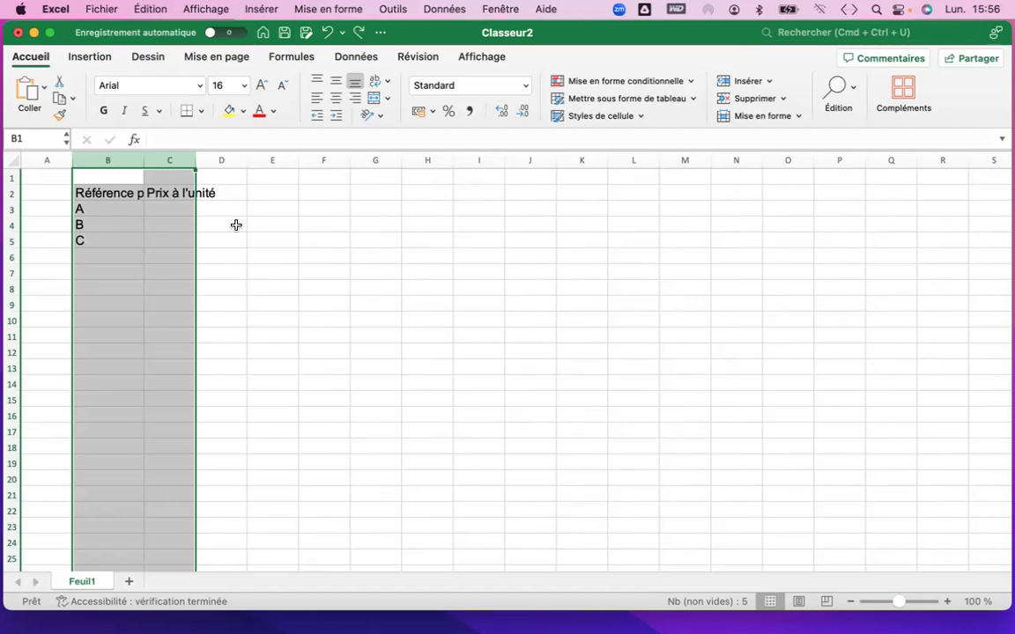
key("super+z")
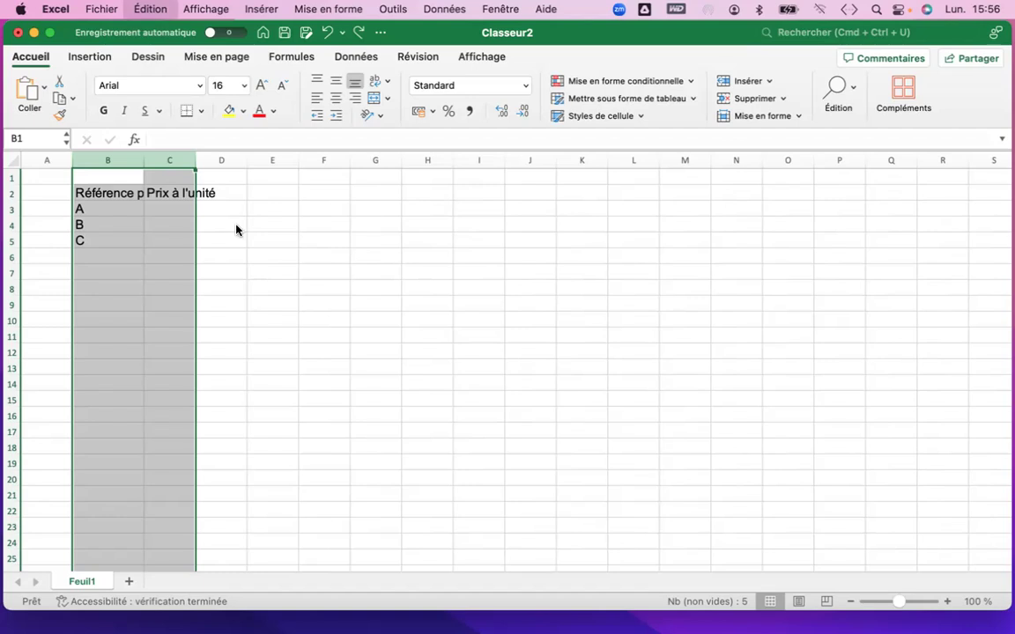
left_click(359, 33)
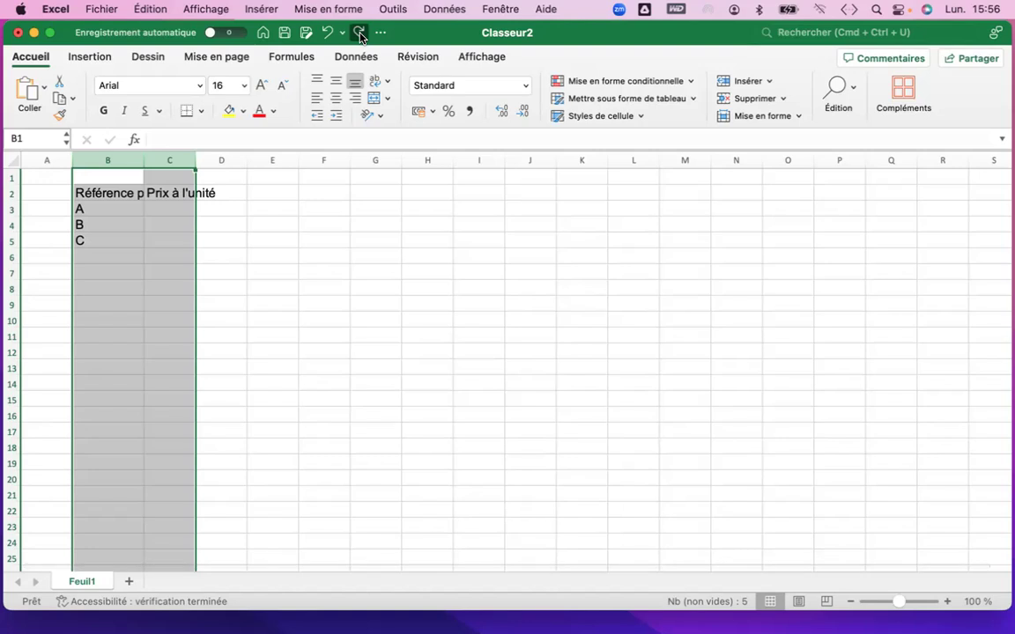
left_click(360, 34)
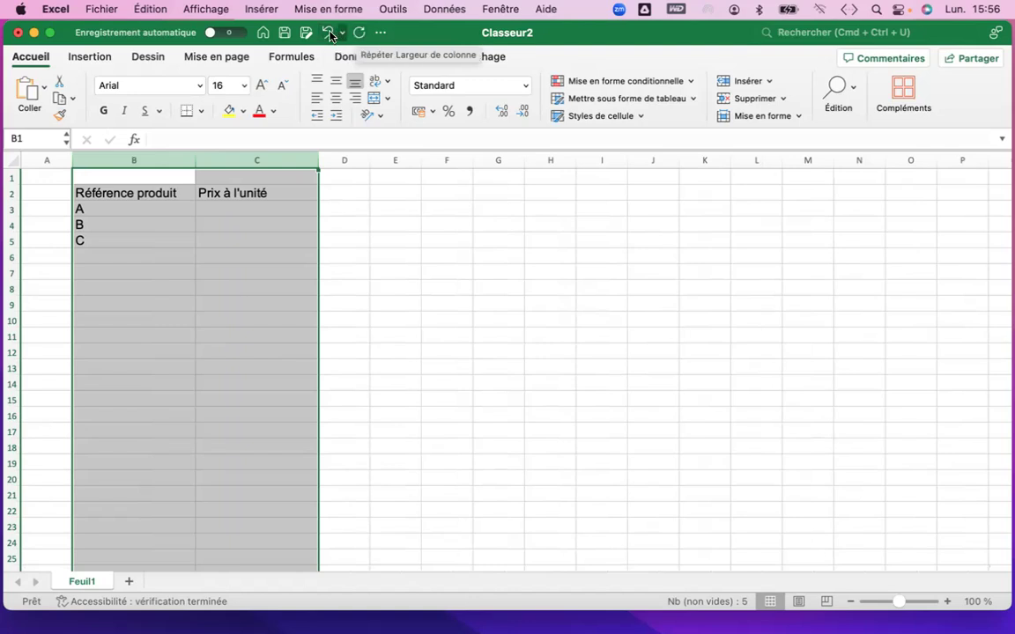
Undo the last width change of columns B and C once more and reapply it.
left_click(327, 35)
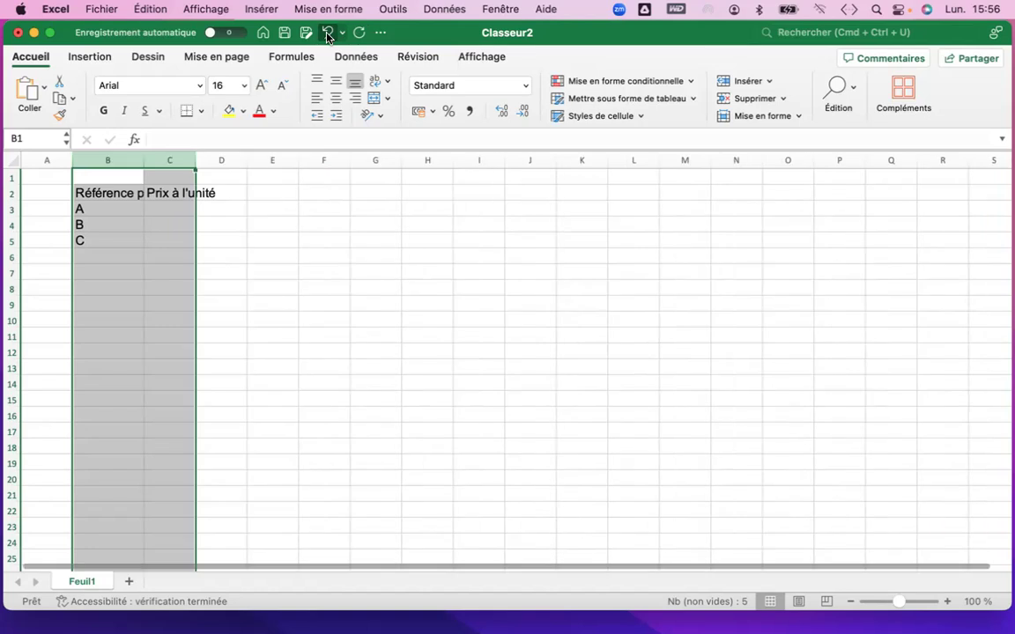
left_click(262, 235)
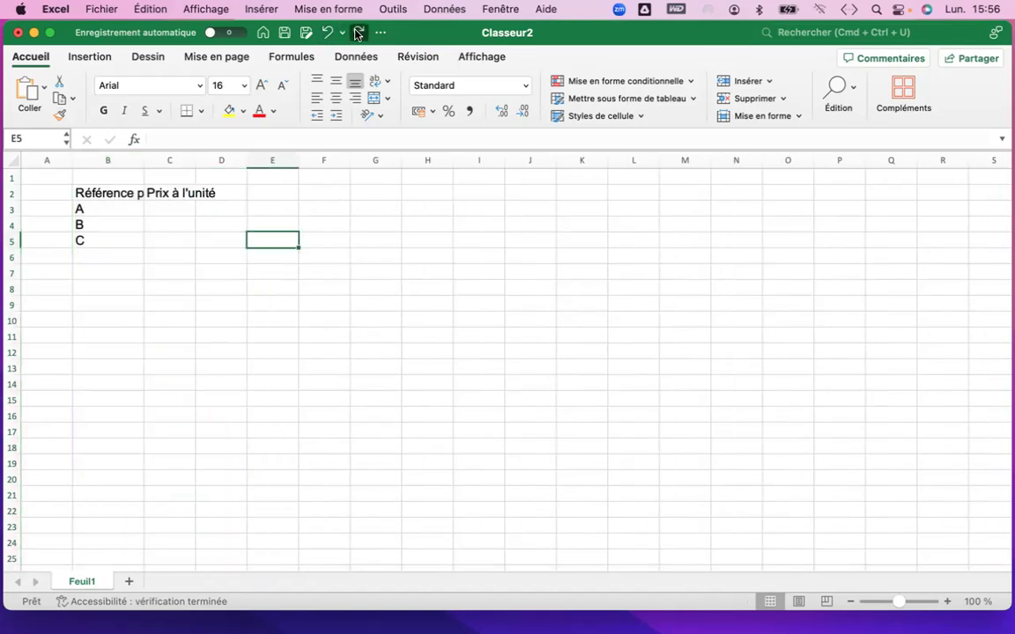
left_click(358, 34)
left_click(313, 249)
left_click(333, 193)
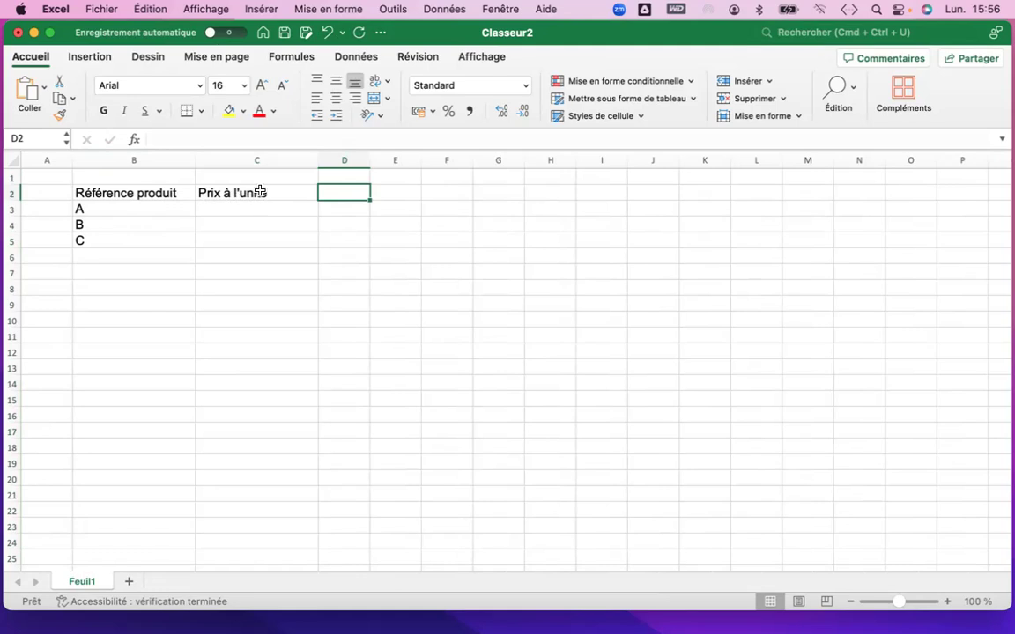
Enter the unit prices 15,49, 28,90 and 12,75 for products A, B and C in cells C3 to C5.
left_click(233, 212)
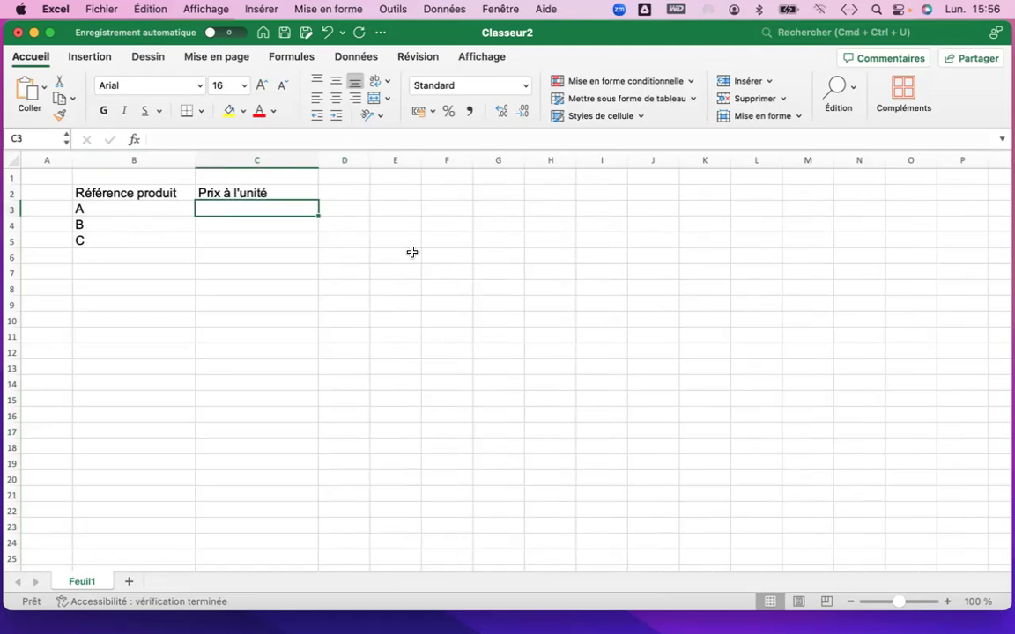
type("15,")
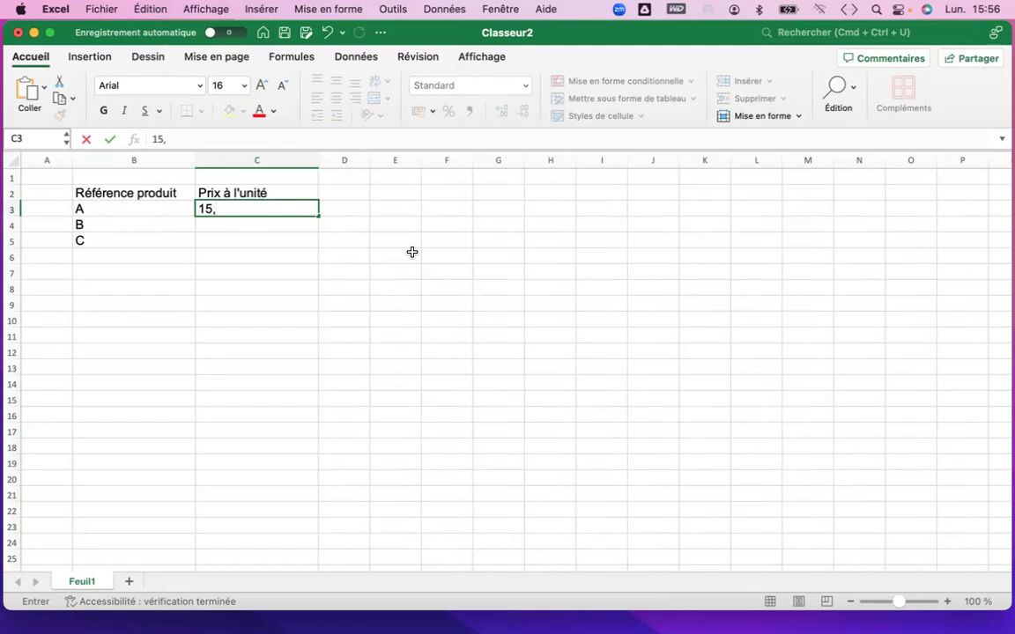
type("49")
key("Return")
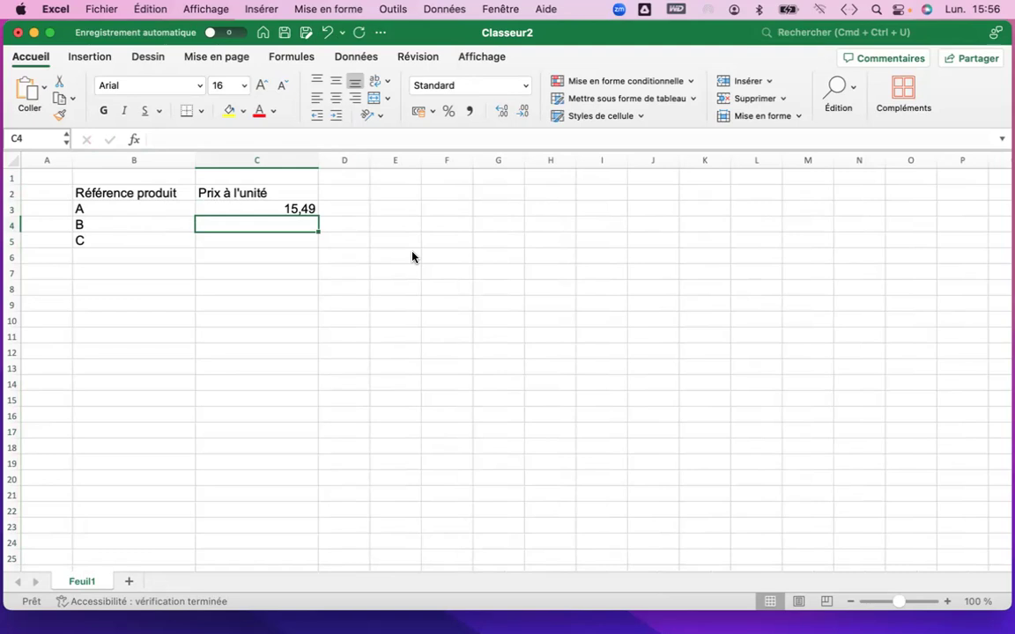
type("2")
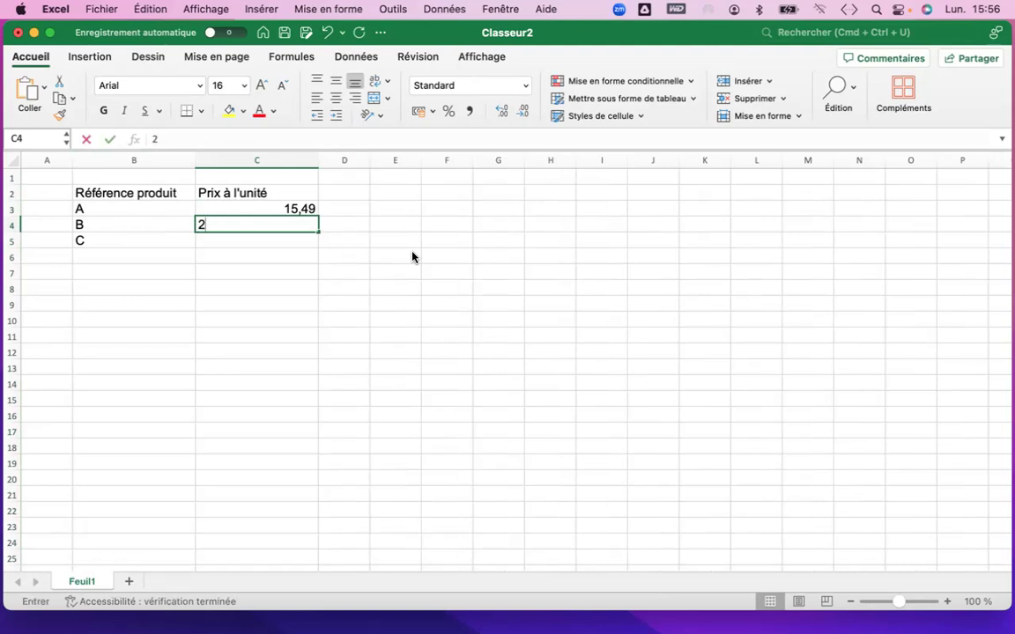
type("8,90")
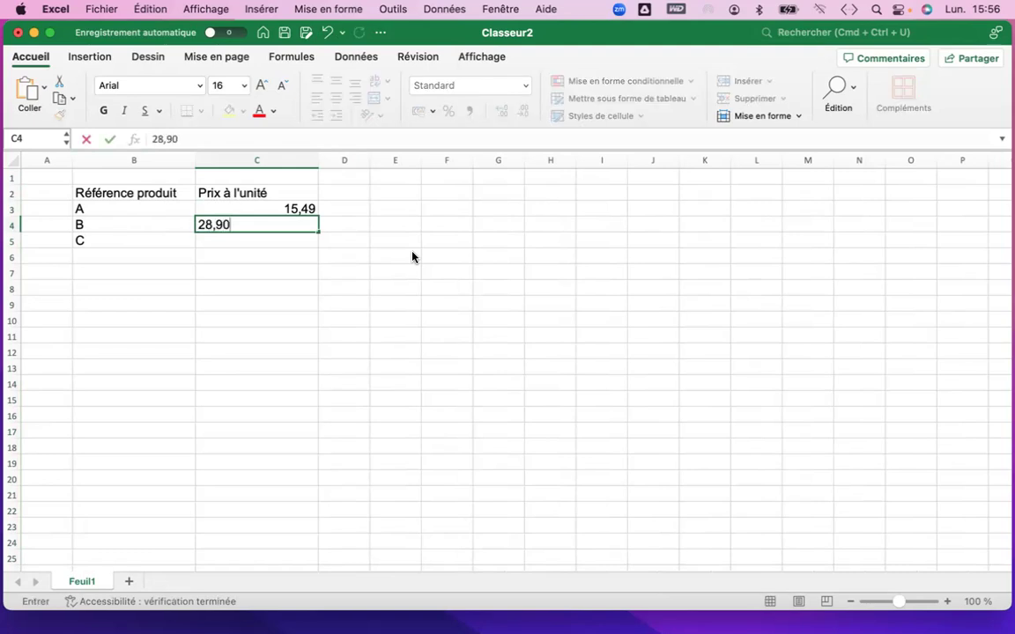
key("Return")
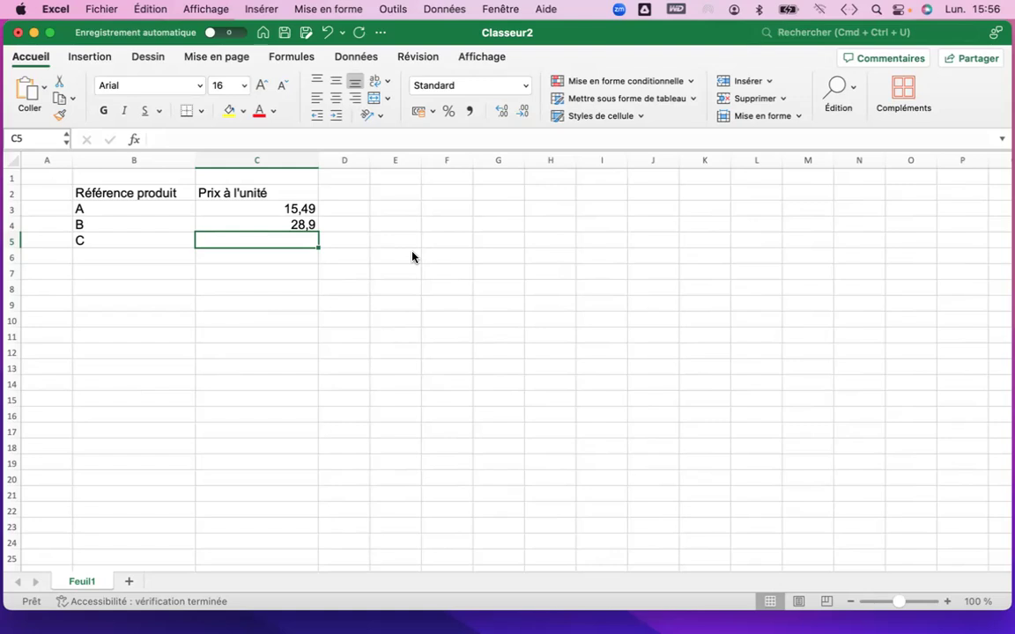
type("12")
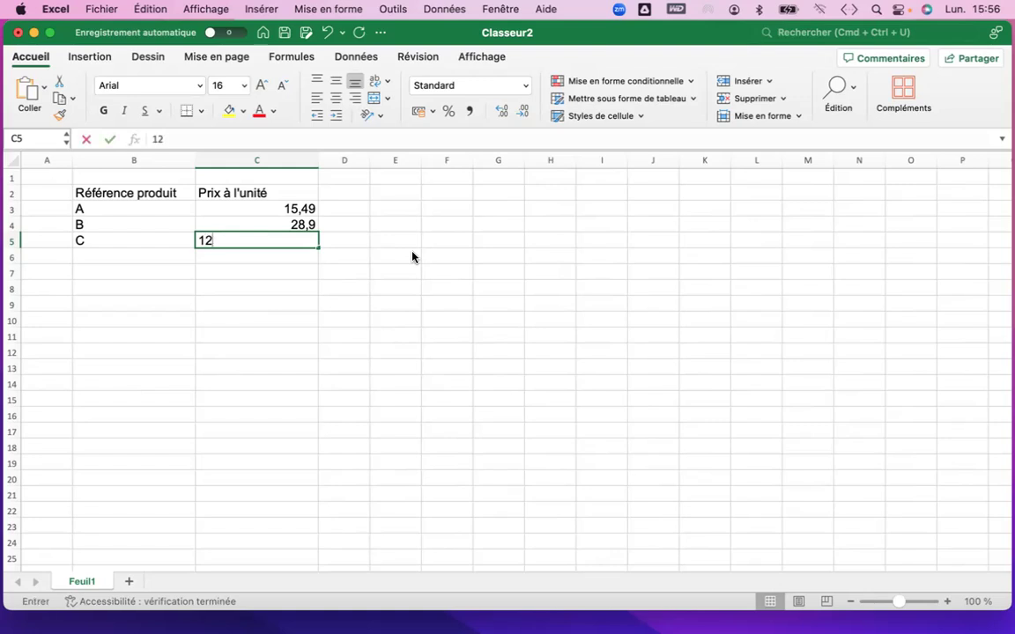
type(",75")
key("Return")
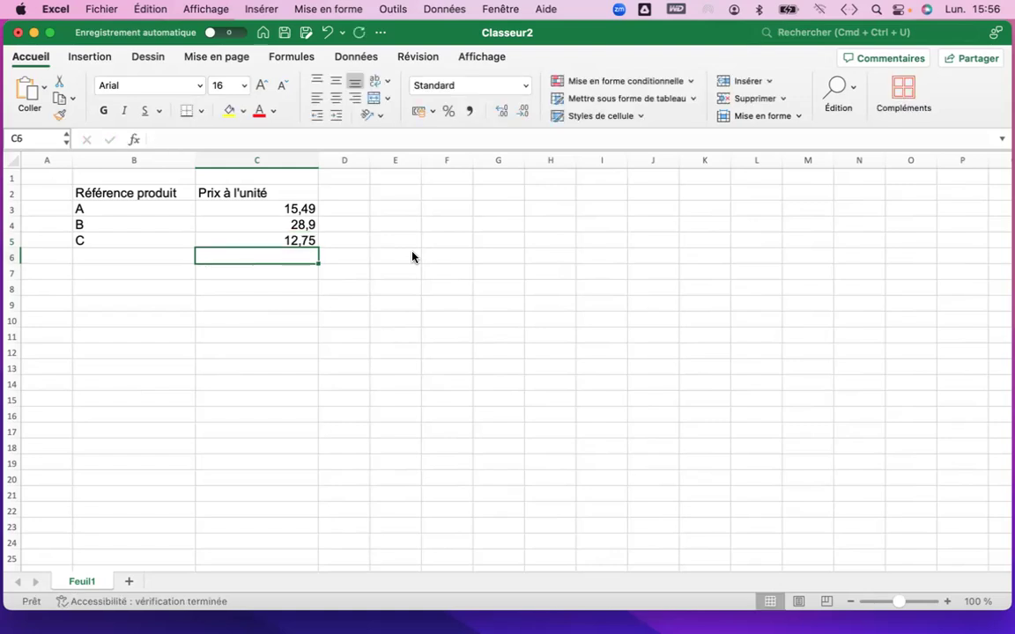
Apply the euro accounting format € Français (France) to the unit prices in cells C3 to C5.
left_click(284, 211)
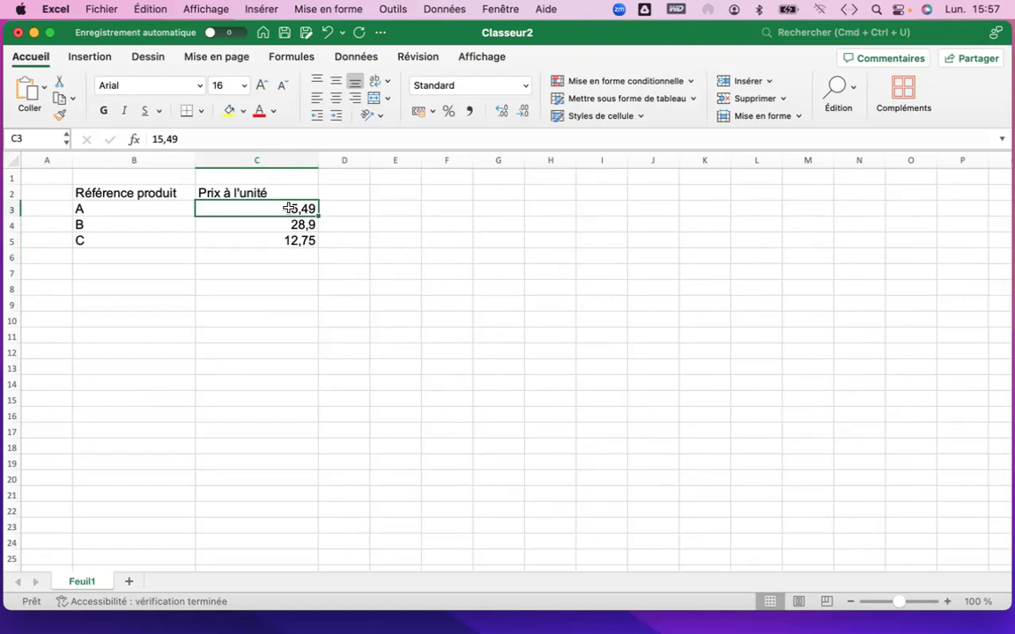
left_click(280, 242, "shift")
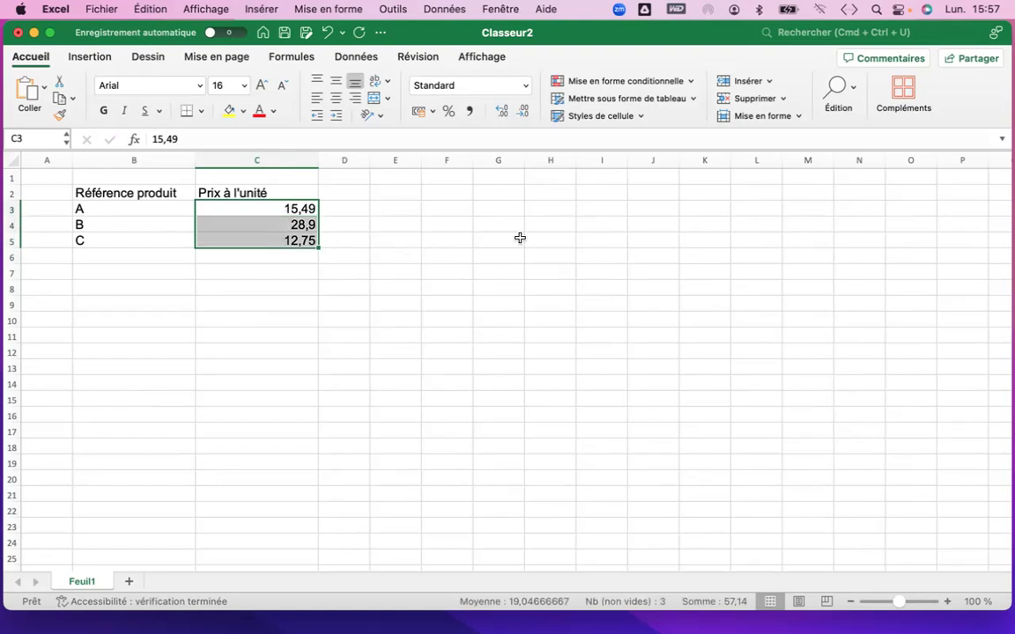
left_click(390, 254)
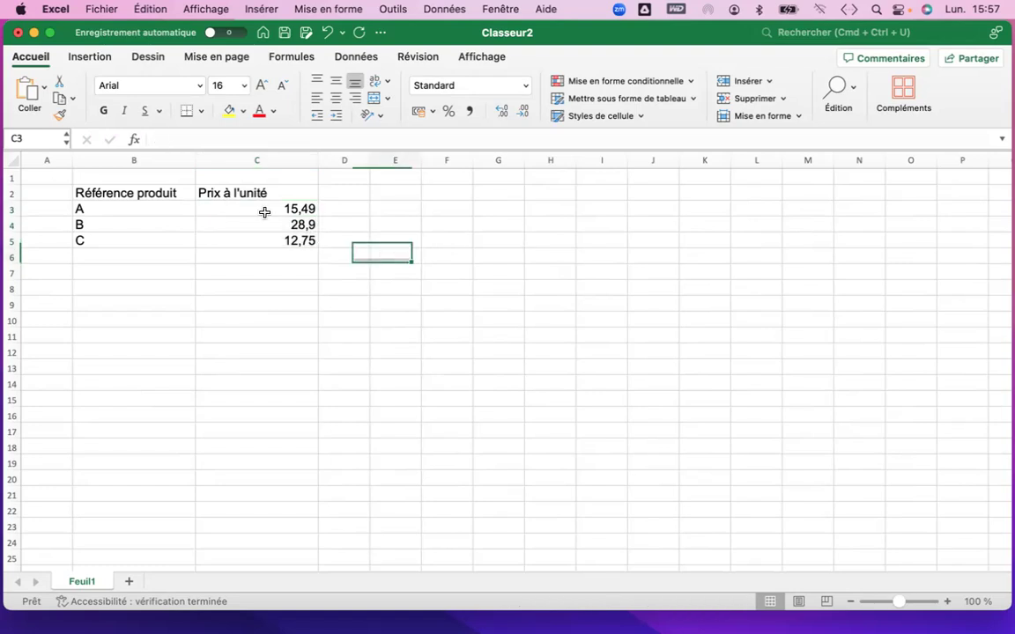
left_click(264, 206)
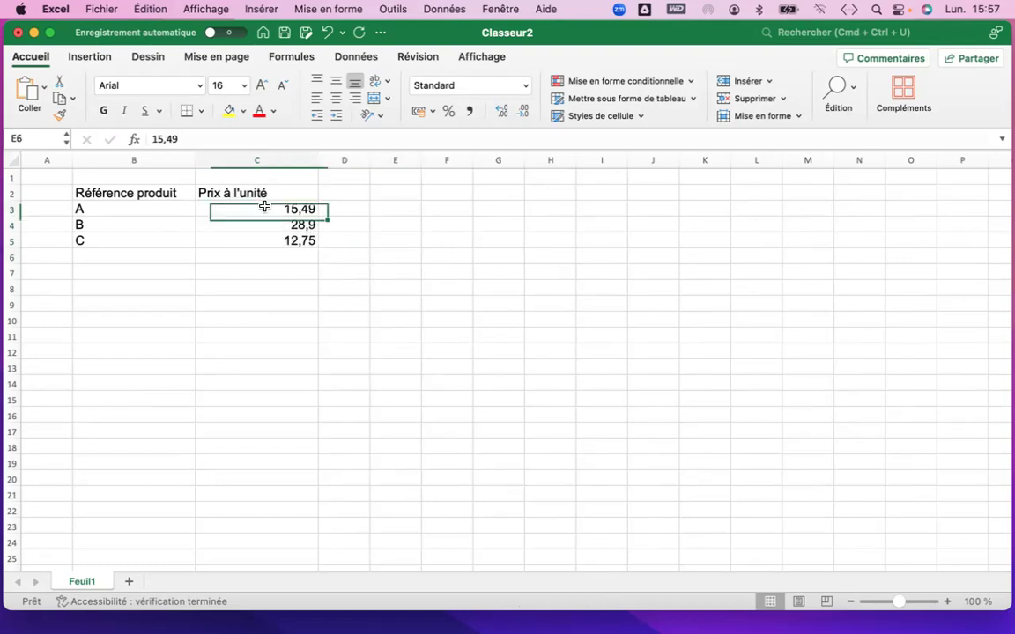
left_click_drag(267, 203, 265, 234)
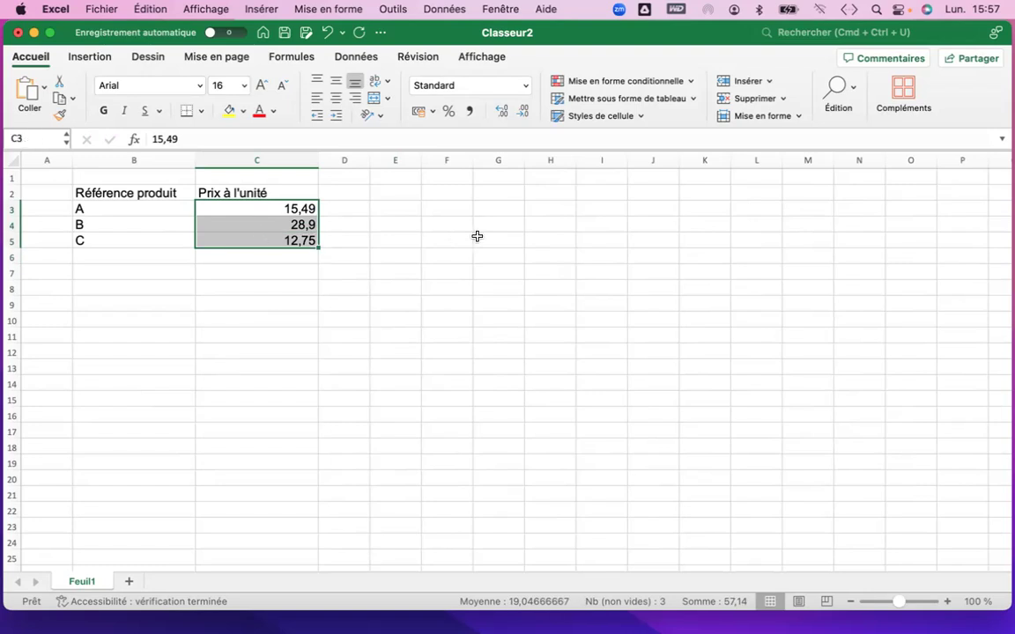
left_click(433, 112)
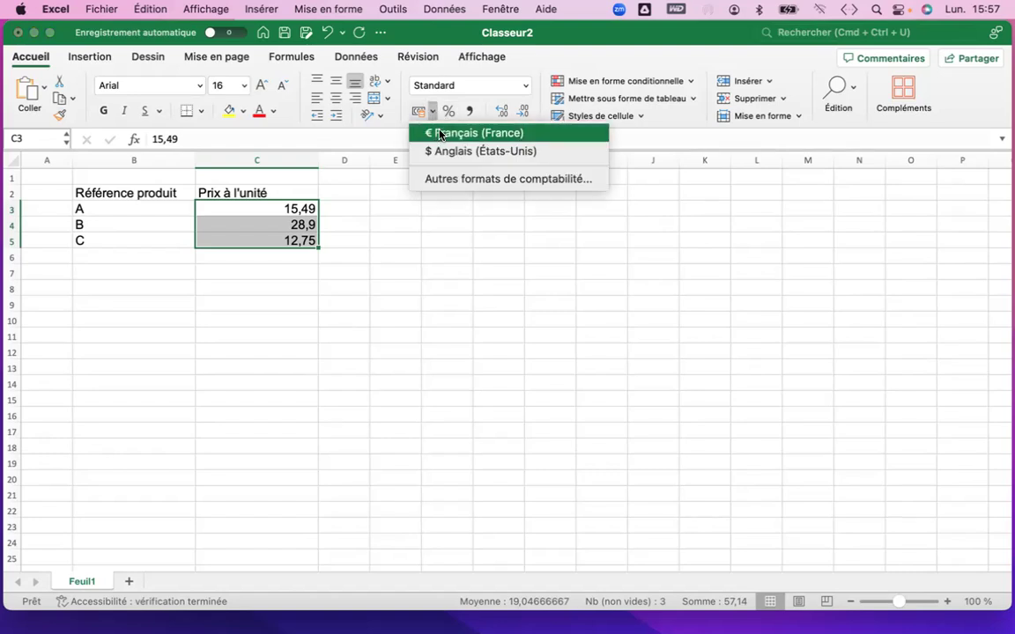
left_click(438, 134)
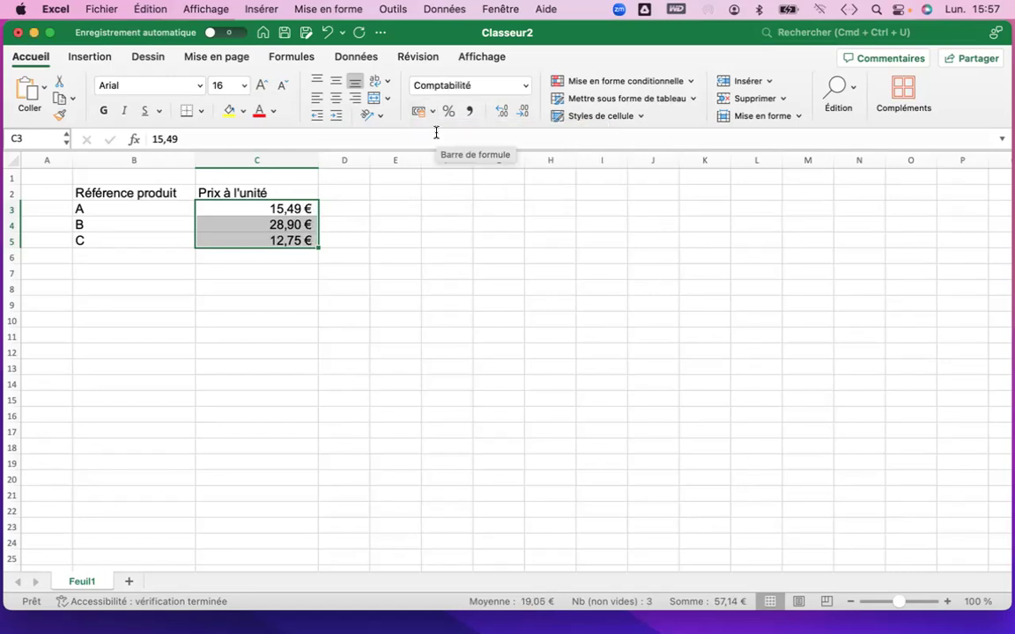
Try out more and fewer decimals on the prices in C3 to C5, going down to none and returning to two decimal places.
left_click(502, 111)
left_click(522, 112)
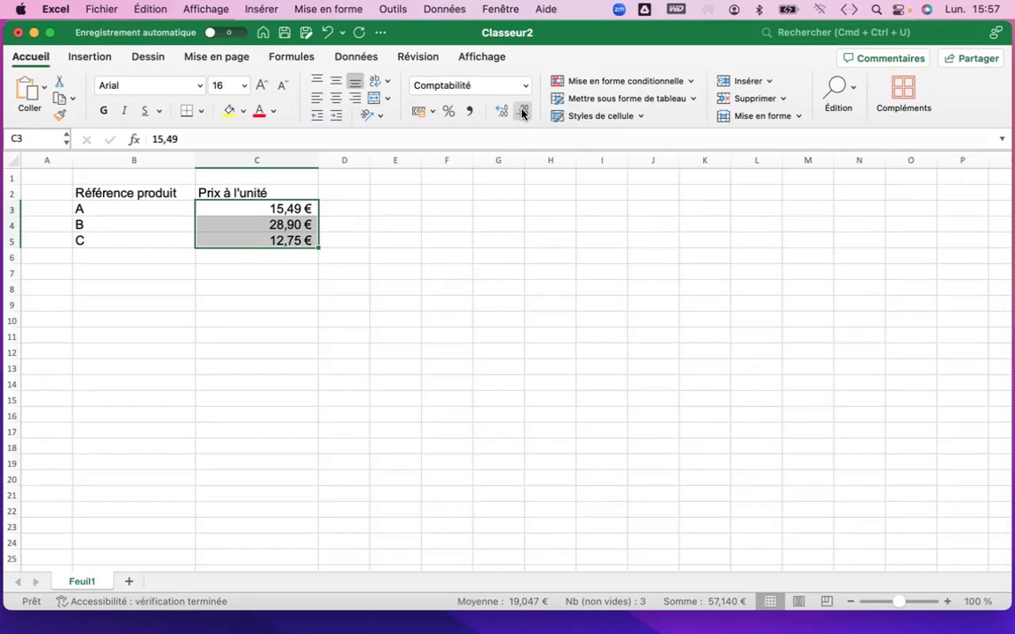
left_click(524, 112)
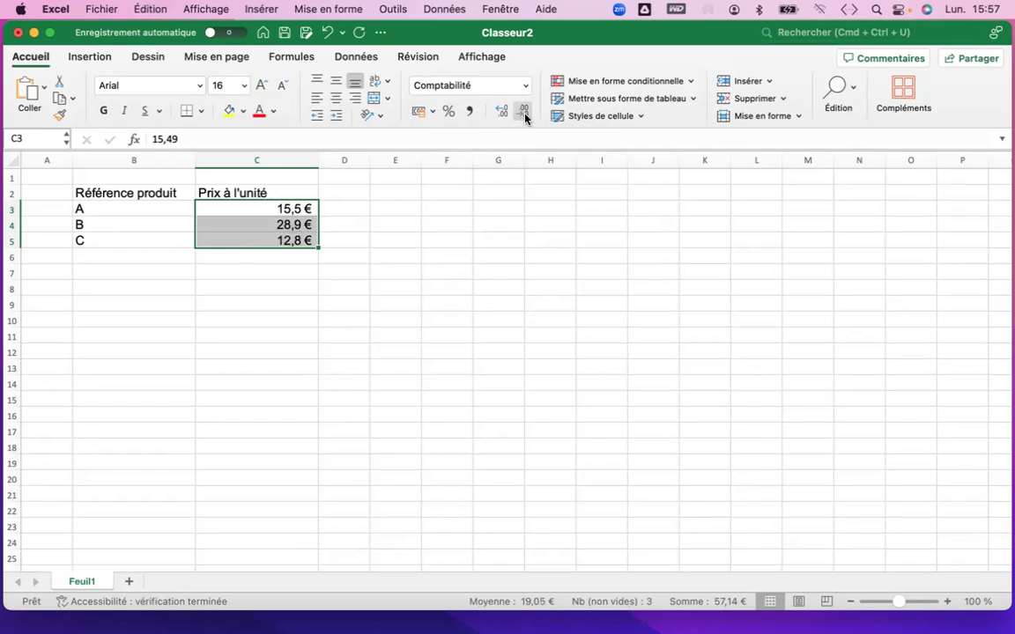
left_click(523, 113)
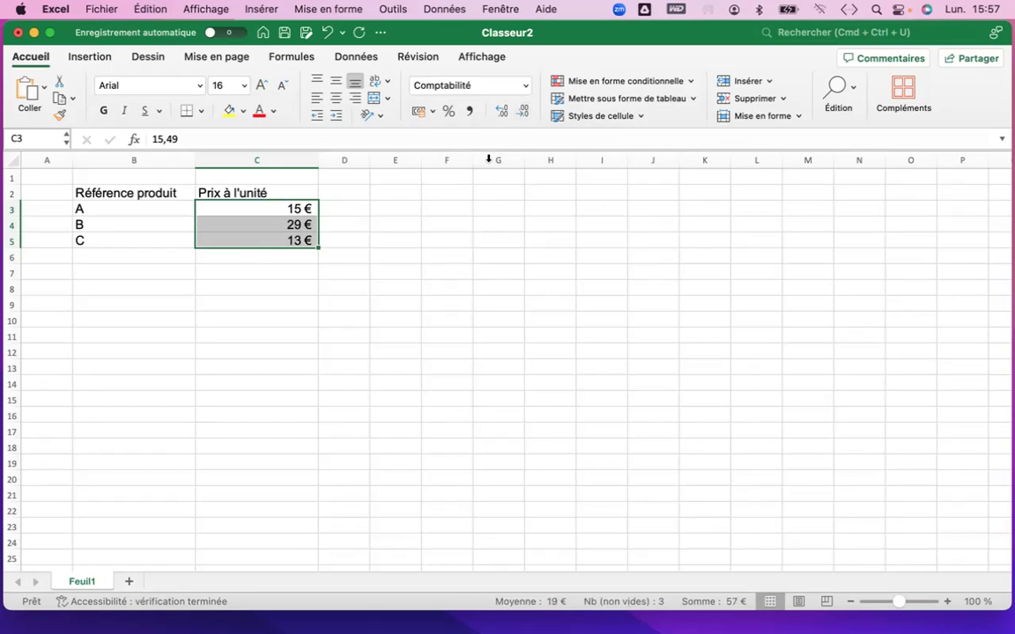
left_click(502, 112)
left_click(502, 112)
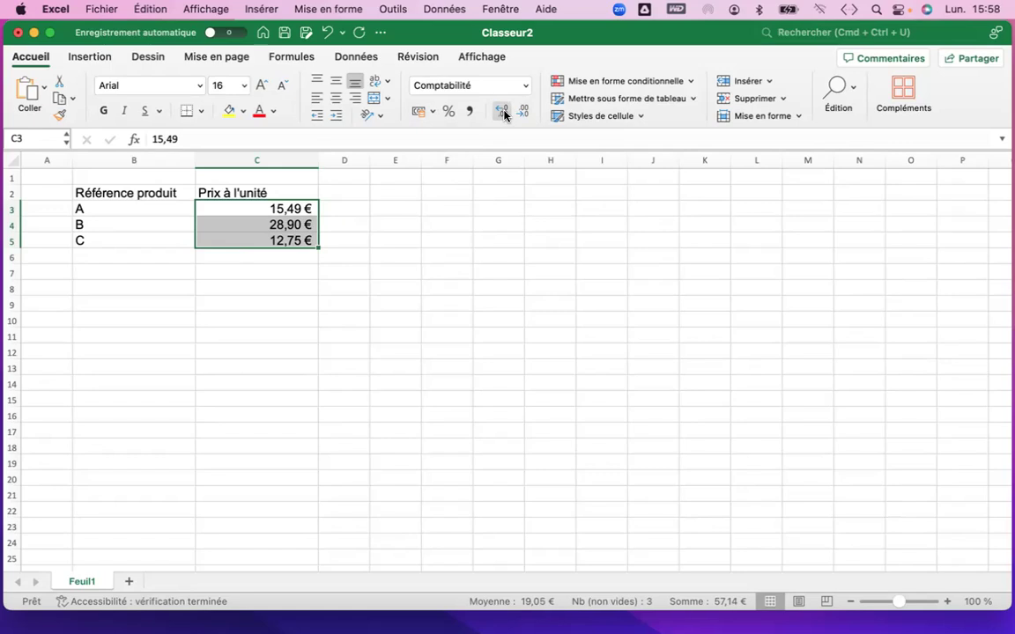
Add a Quantités vendues column in D2 to D5 with the quantities 48, 57 and 16, and fit its width to the contents.
left_click(349, 191)
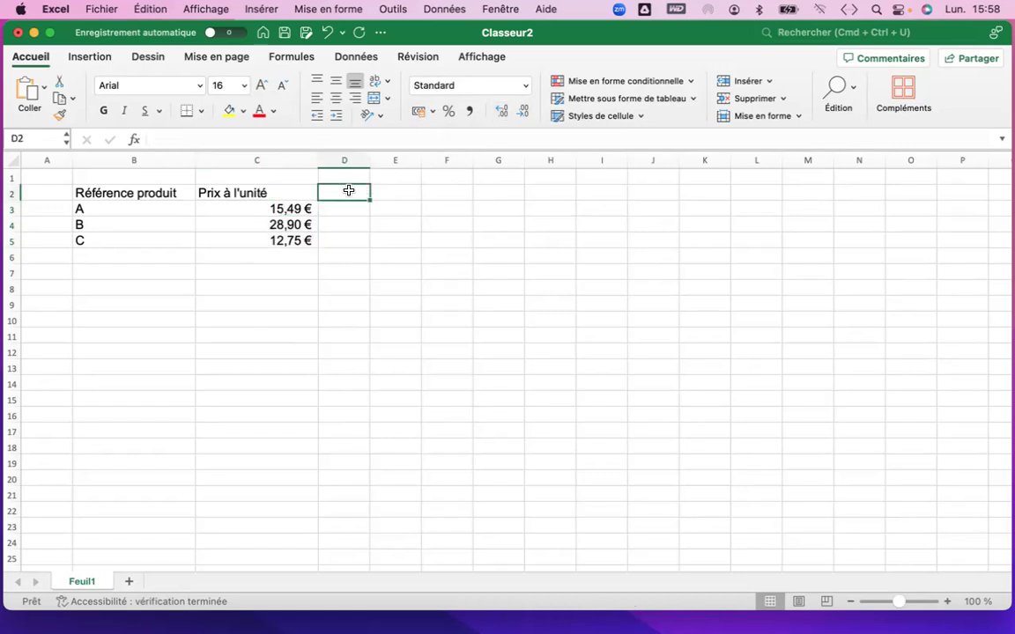
type("Quantités vendues")
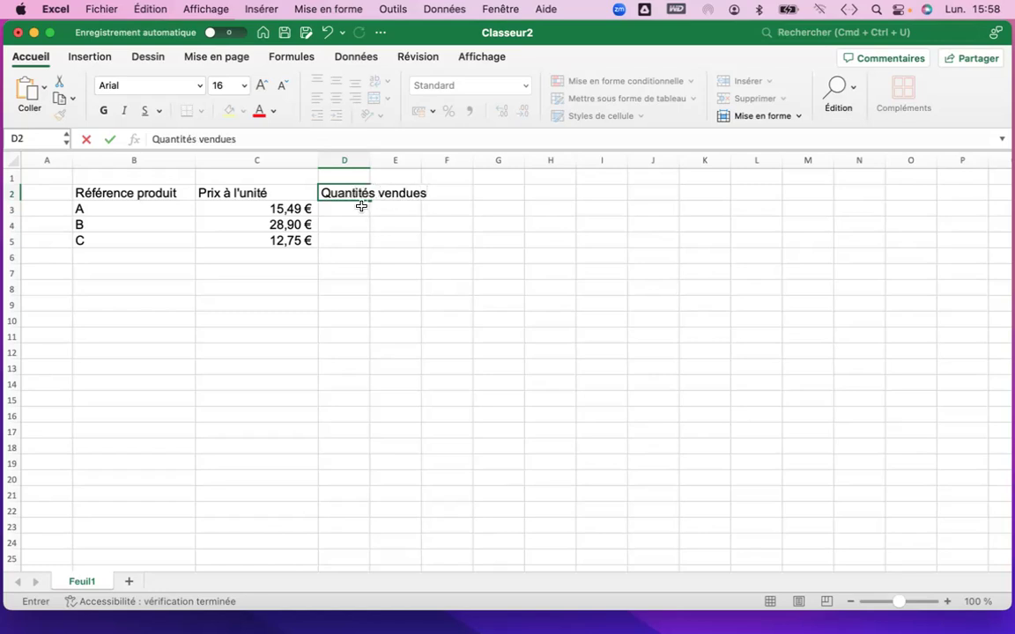
left_click(361, 206)
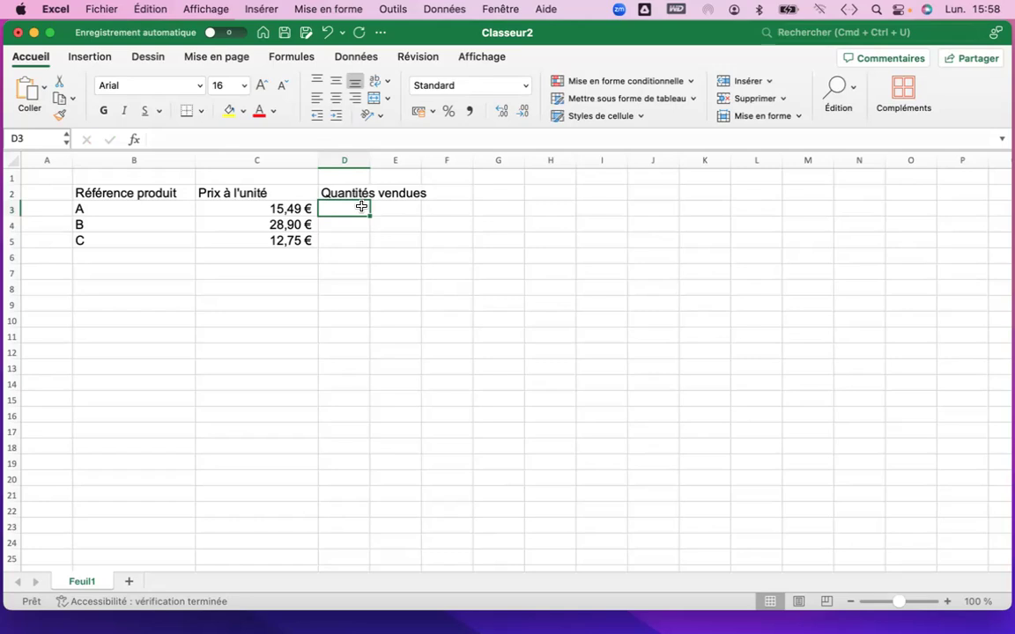
type("48")
key("Return")
type("57")
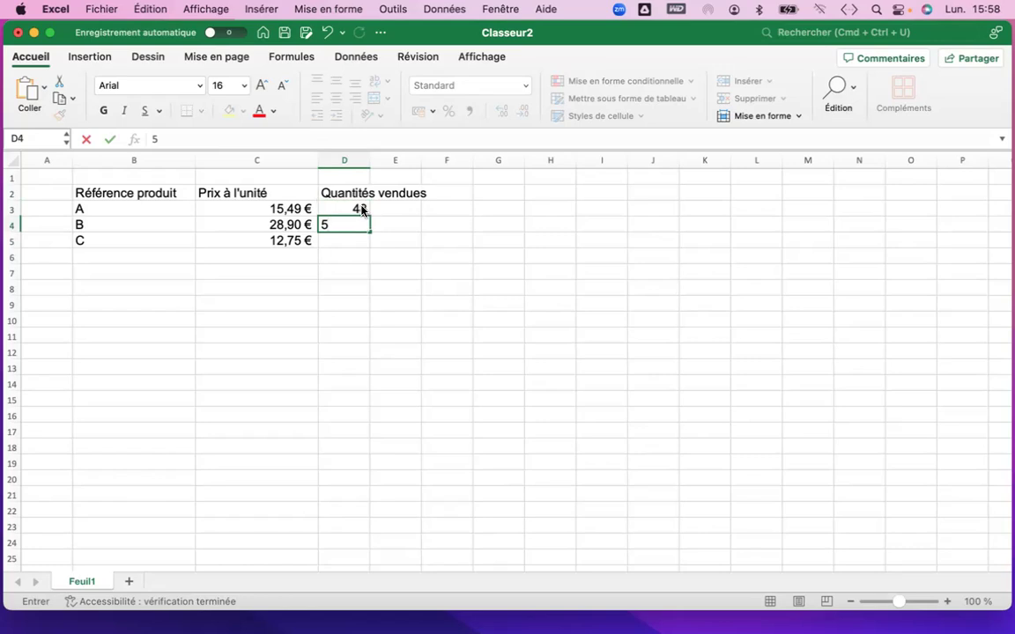
key("Return")
type("16")
left_click(446, 225)
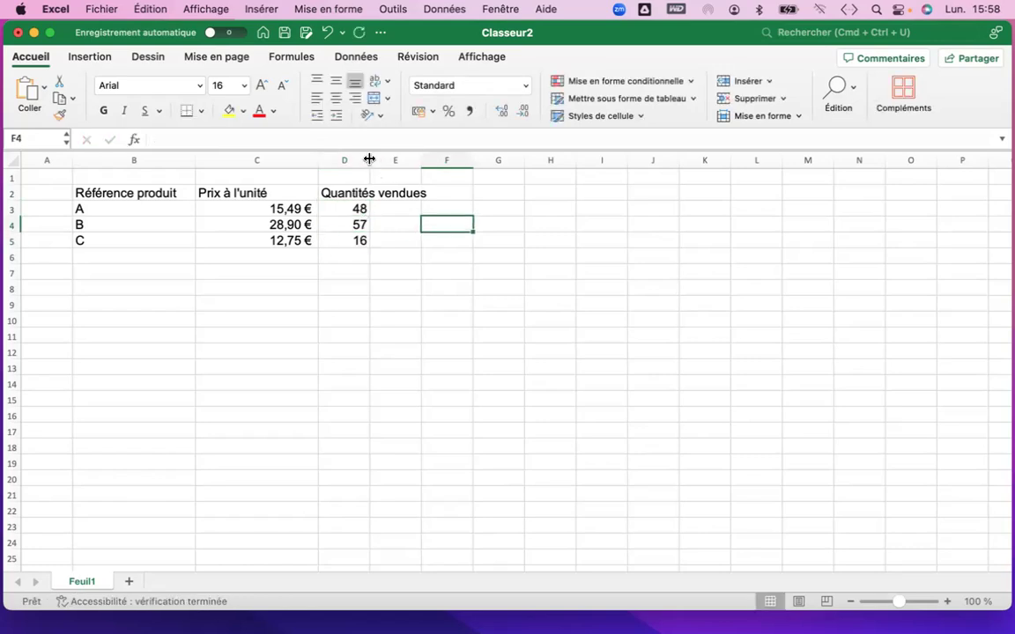
double_click(369, 159)
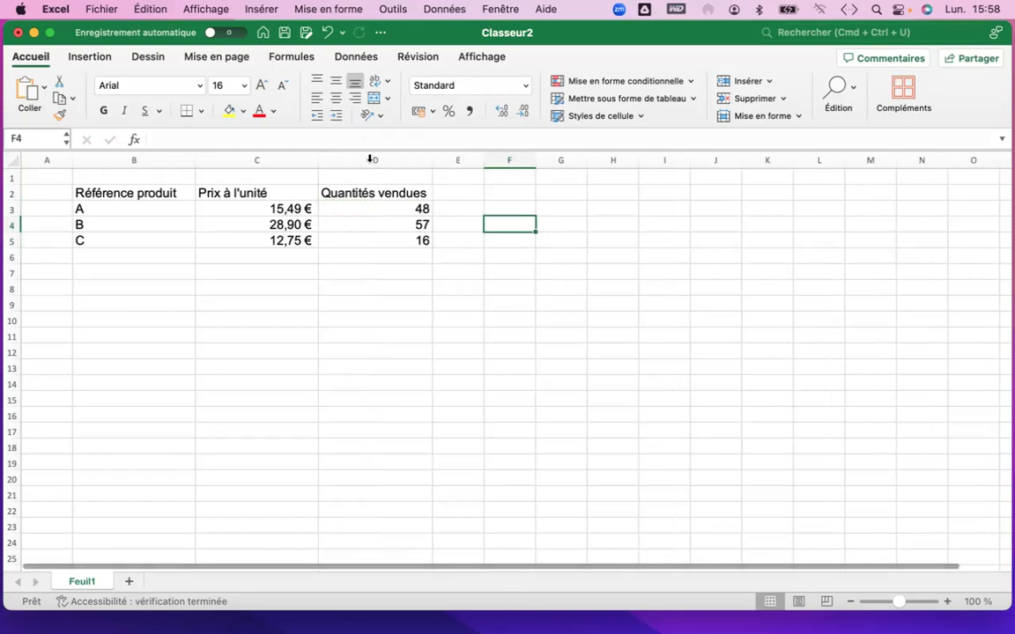
Enter the column heading CA total in cell E2.
left_click(451, 188)
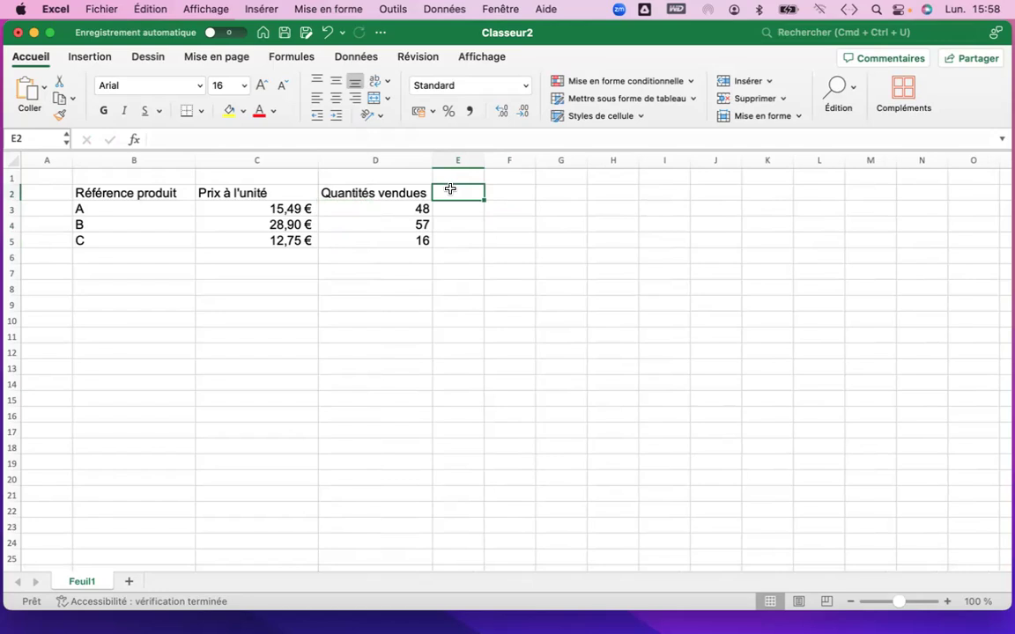
type("Cah")
key("BackSpace")
key("BackSpace")
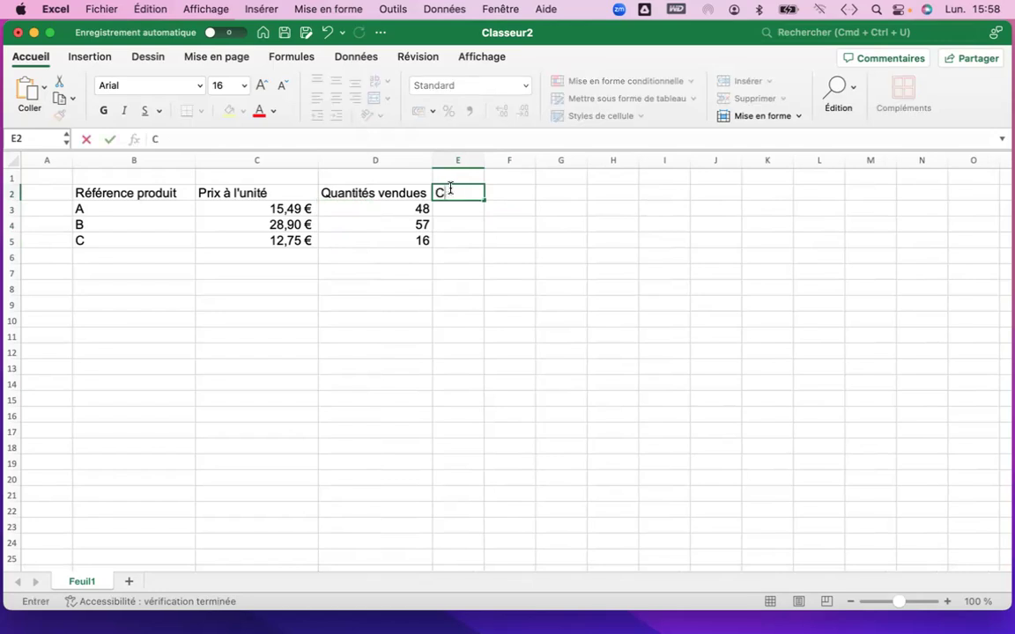
type("A total")
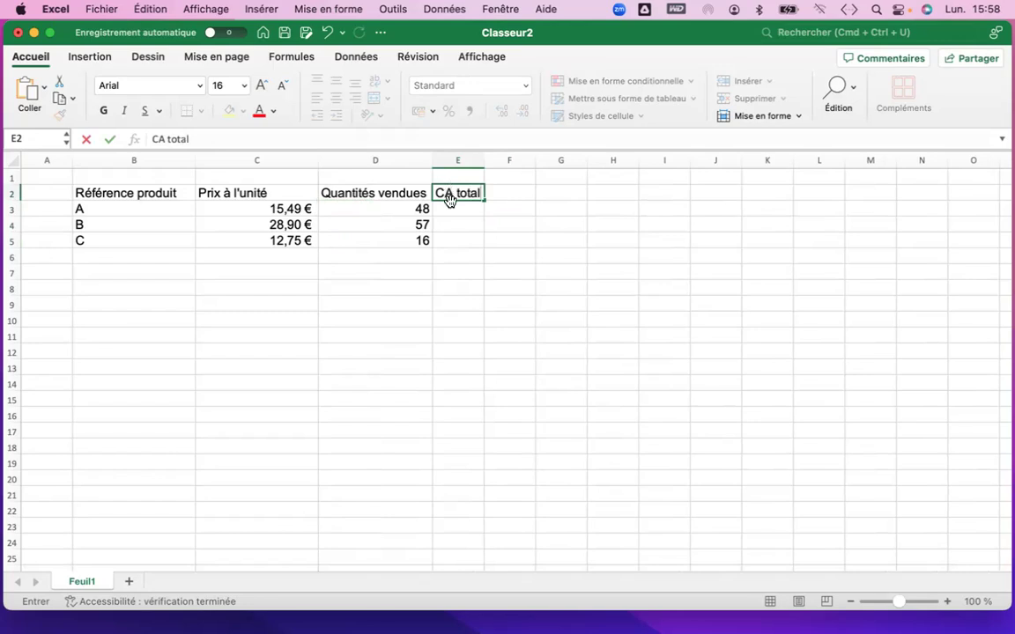
key("Return")
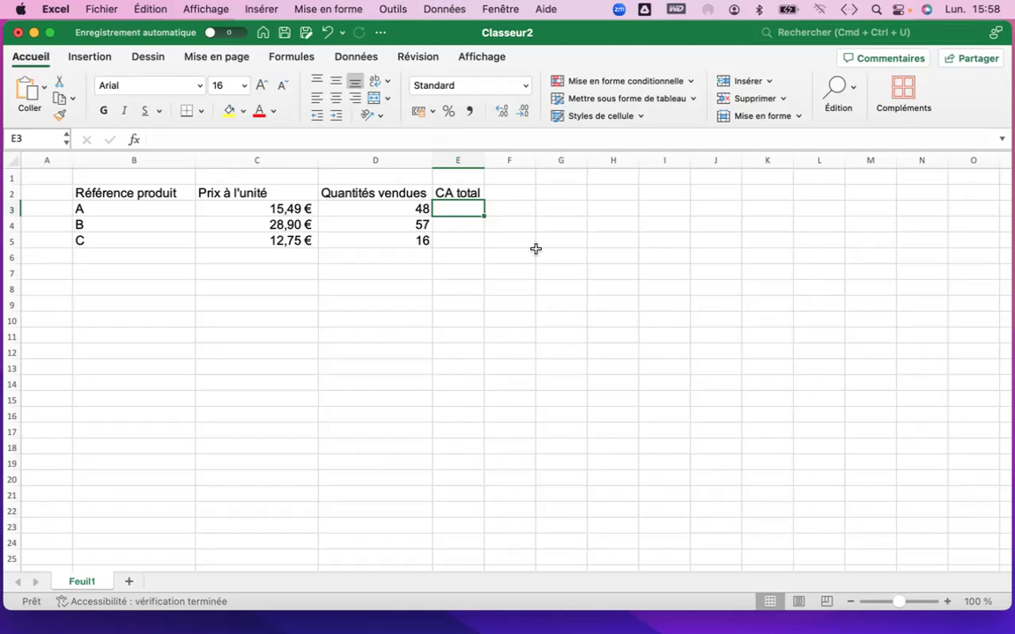
Calculate product A's revenue in cell E3 with the formula =C3*D3.
type("=")
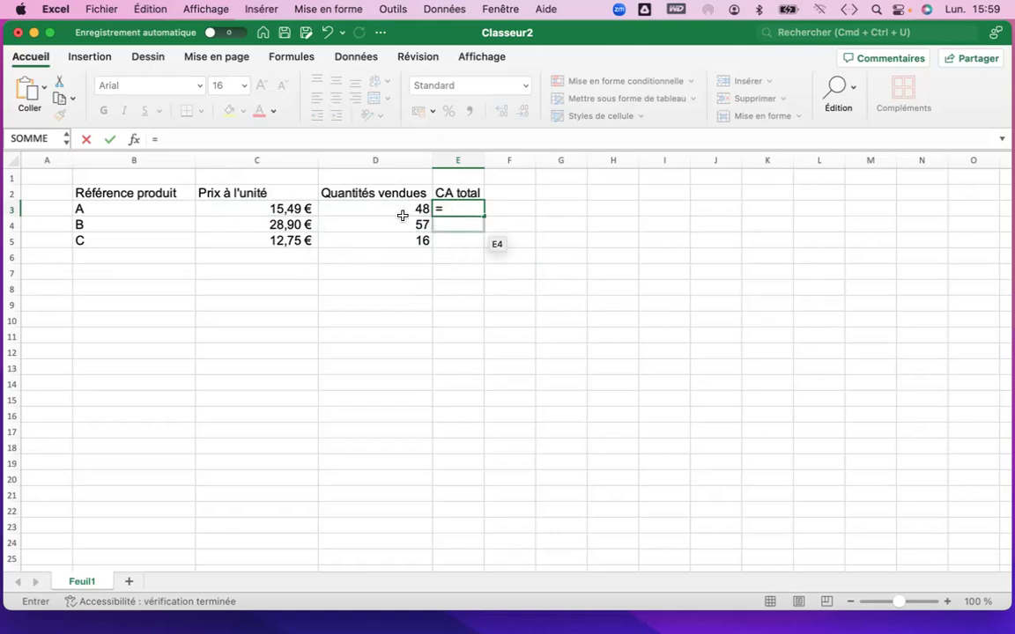
left_click(279, 210)
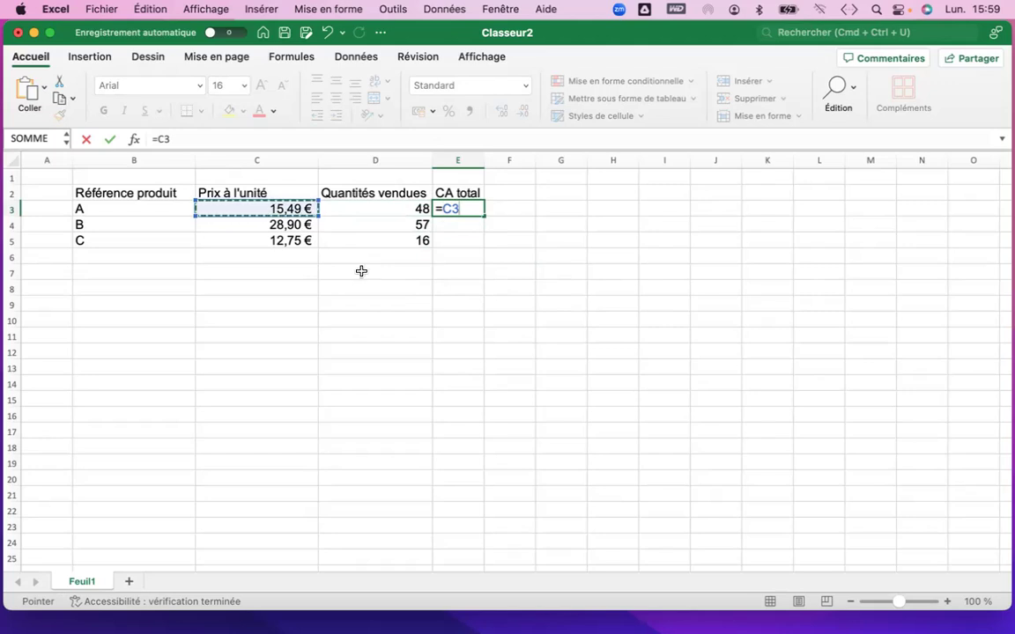
type("*")
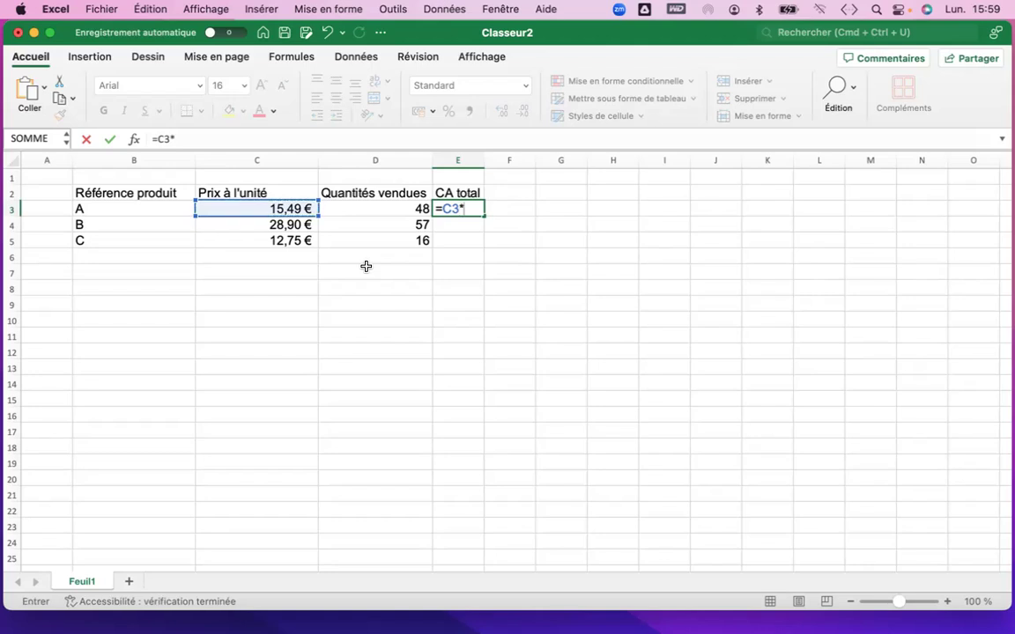
left_click(369, 208)
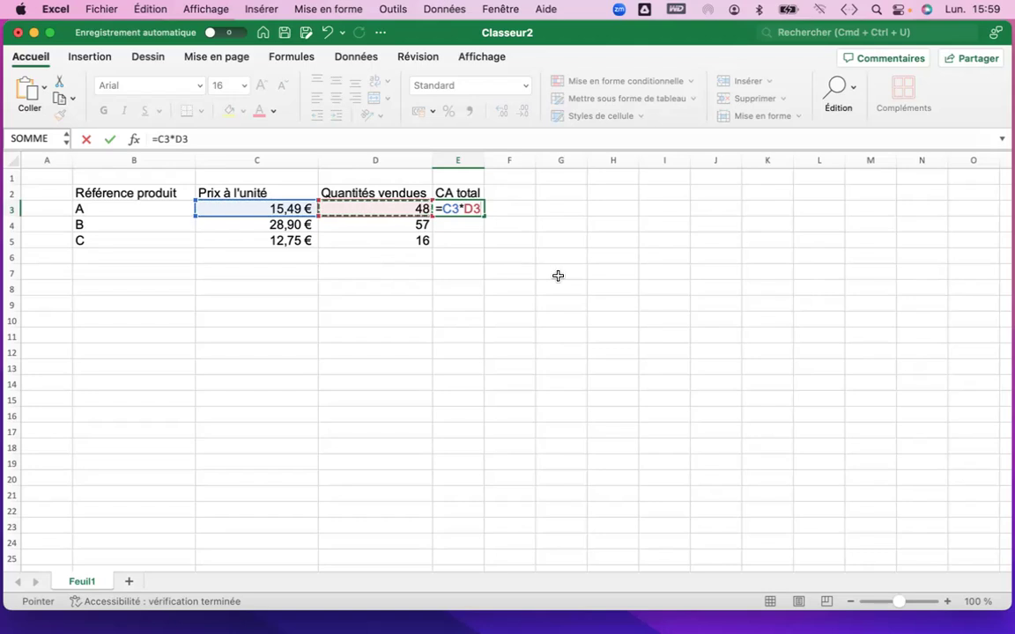
key("Return")
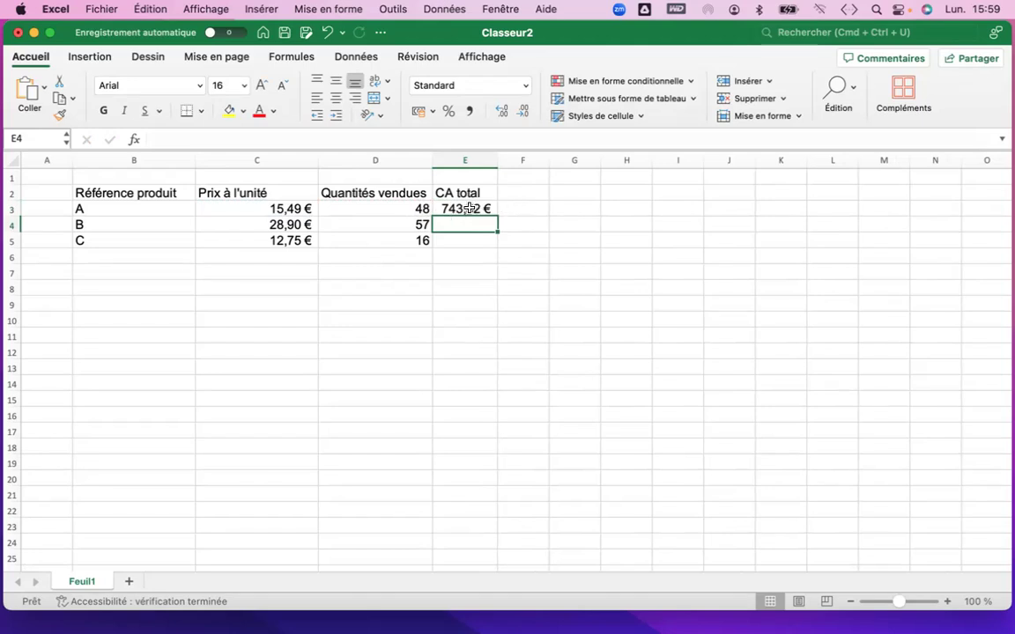
Fill the revenue formula from E3 down to E5 and fit the width of column E to its contents.
key("Up")
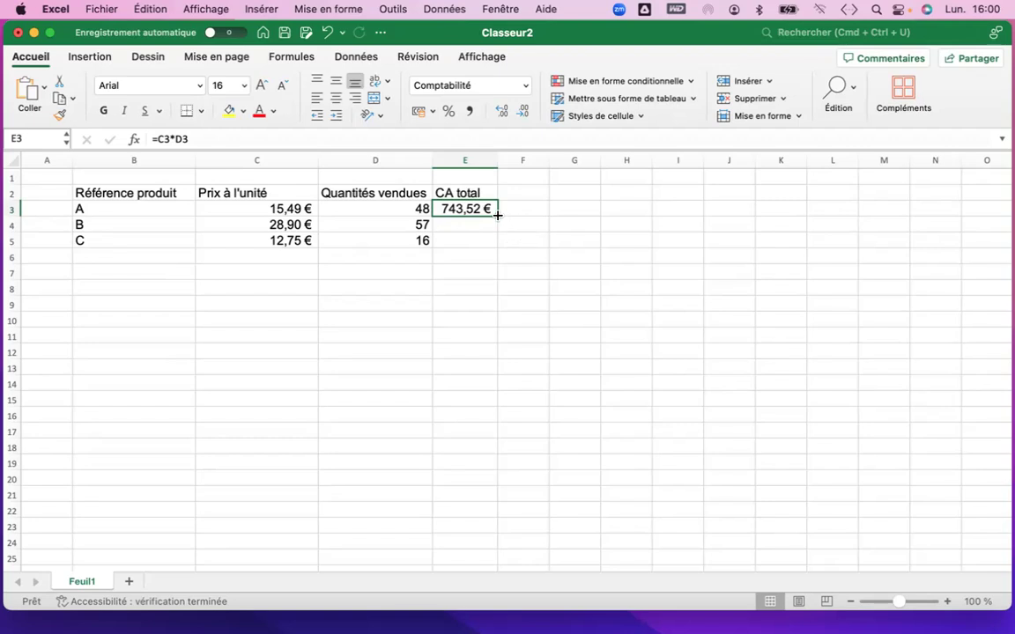
left_click_drag(498, 215, 494, 242)
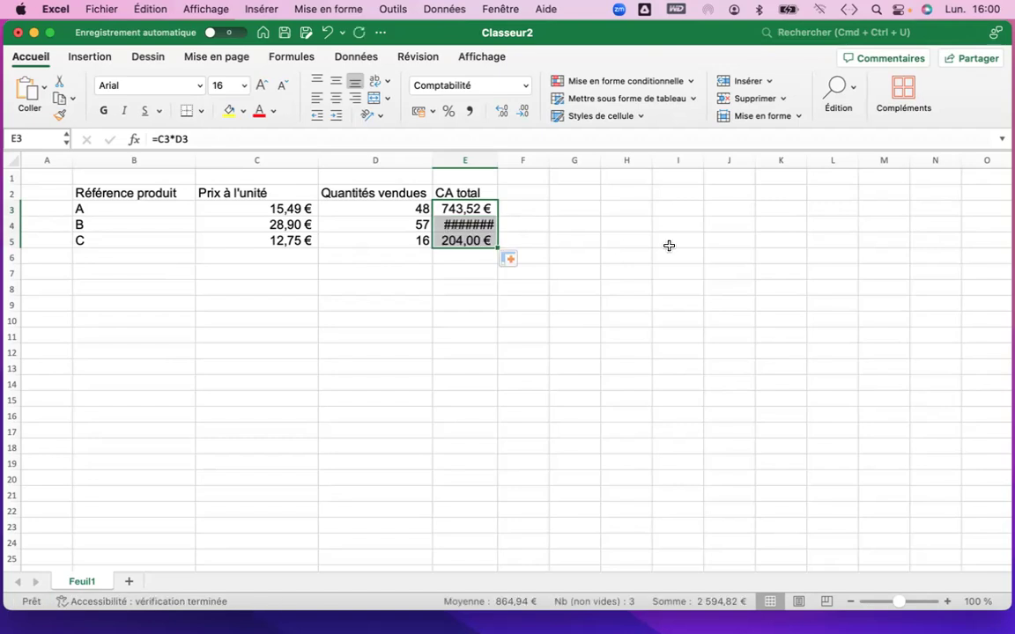
left_click(668, 246)
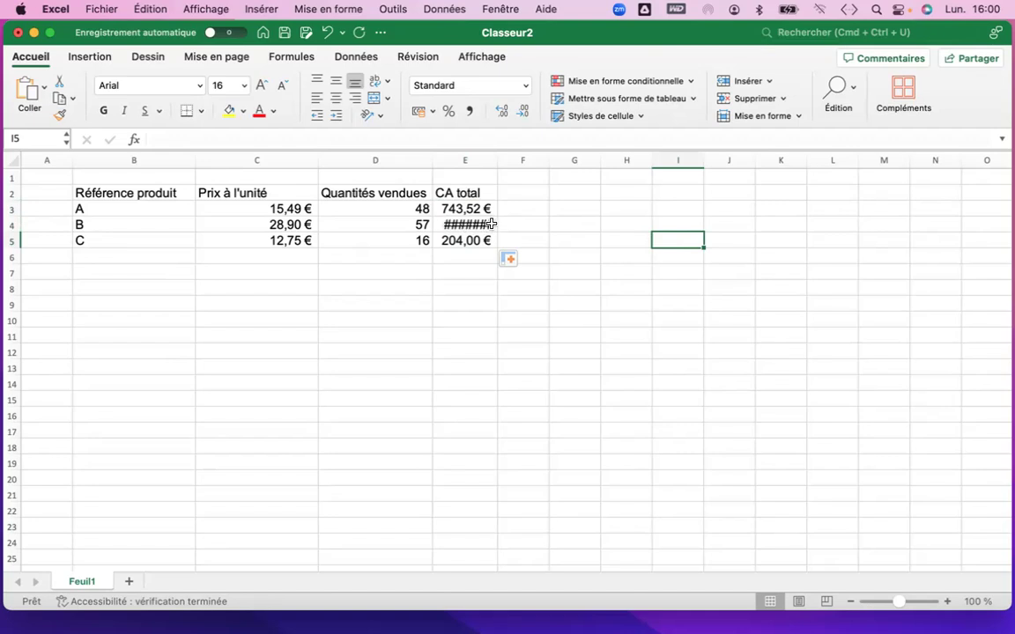
left_click(504, 168)
double_click(498, 161)
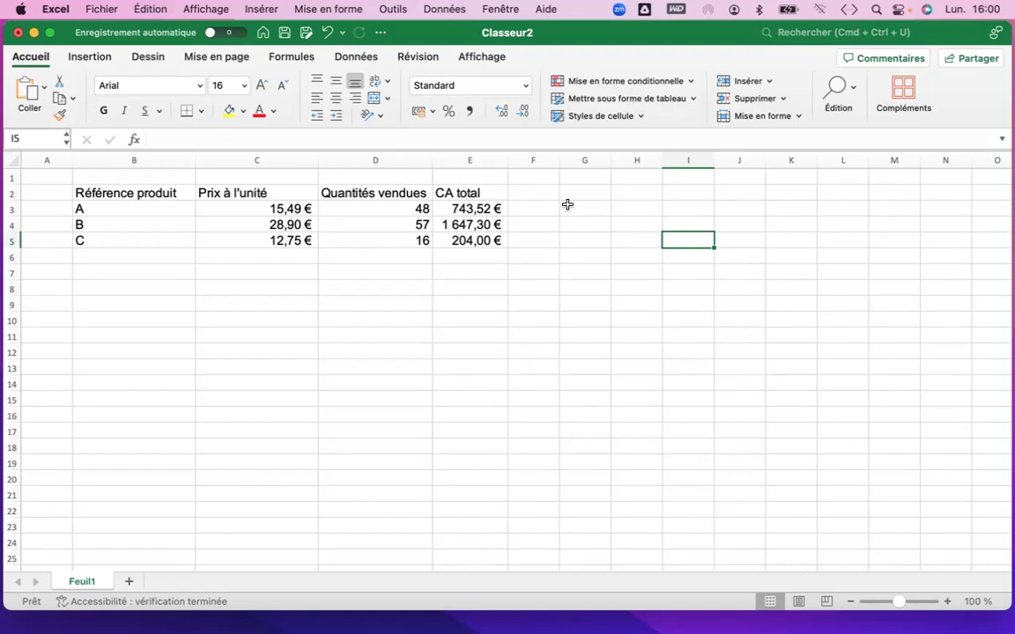
Enter the label CA total toutes réf comprises in cell D7.
left_click(375, 270)
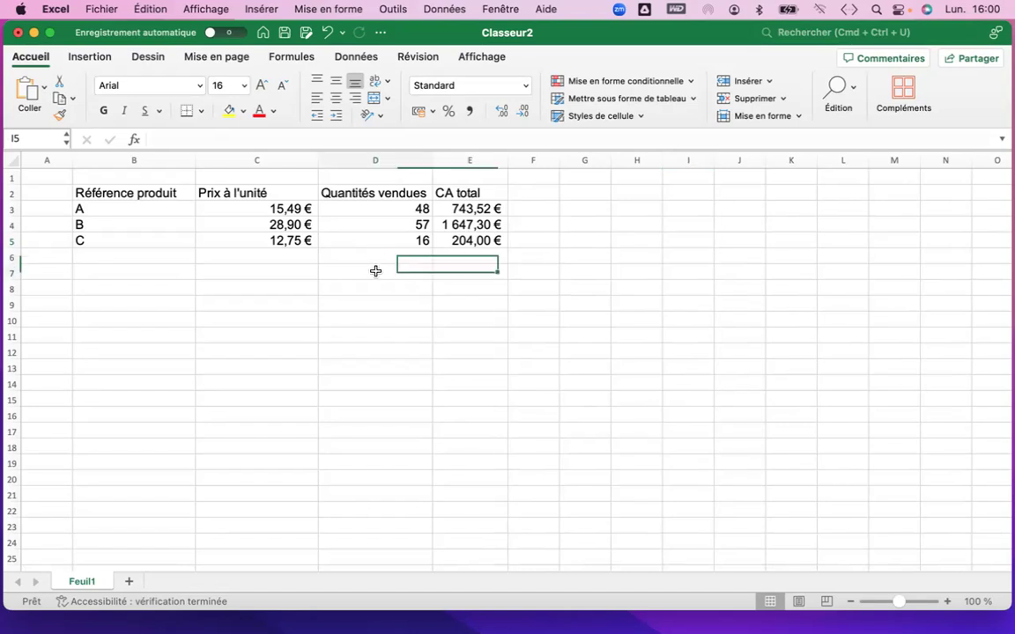
type("CA total toutes r")
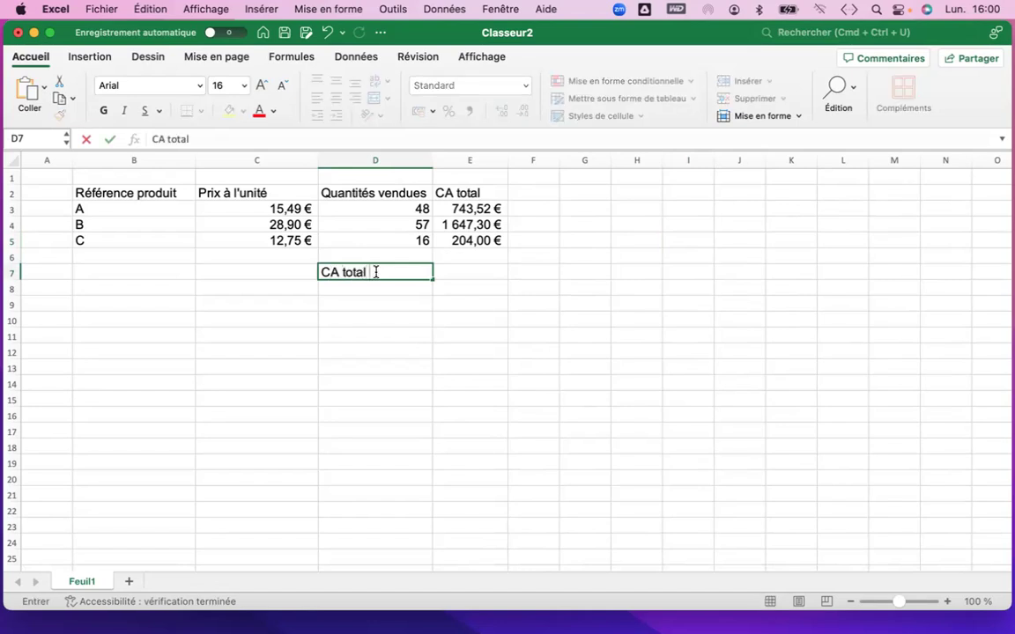
type("éf")
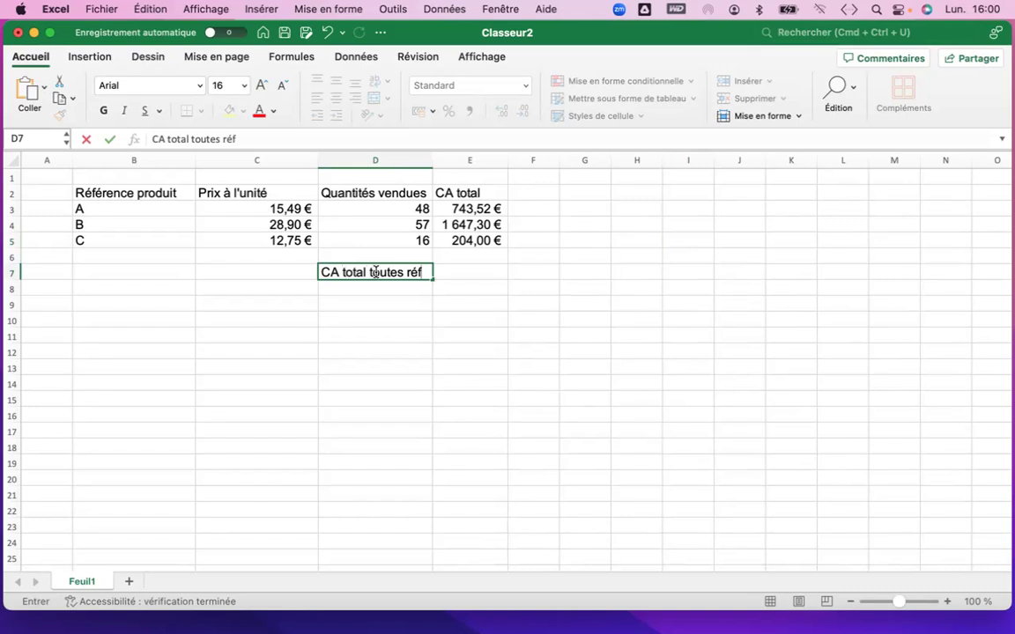
type(" comprises")
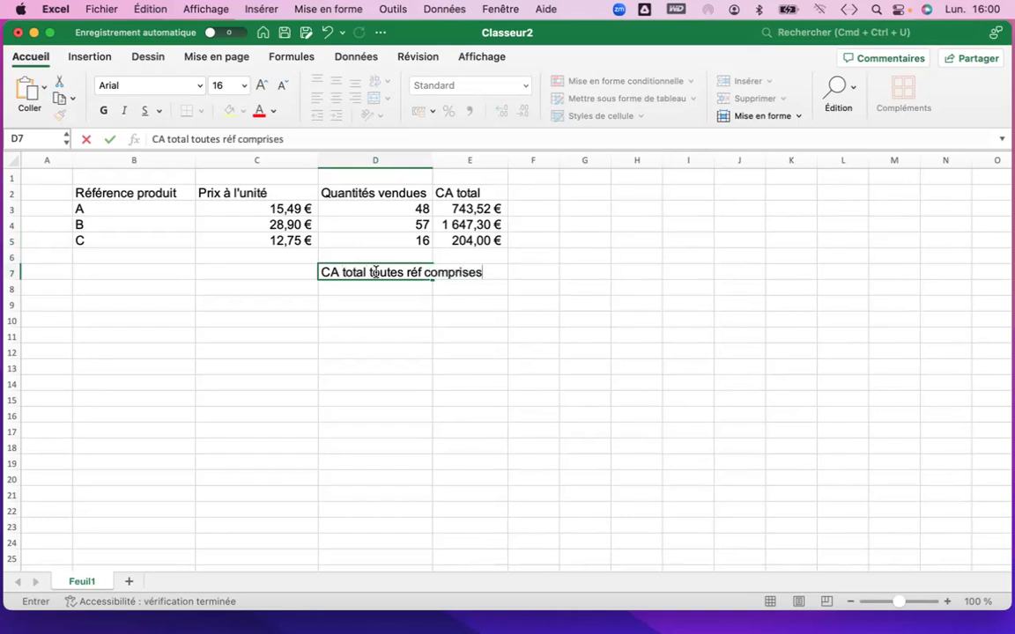
left_click(482, 324)
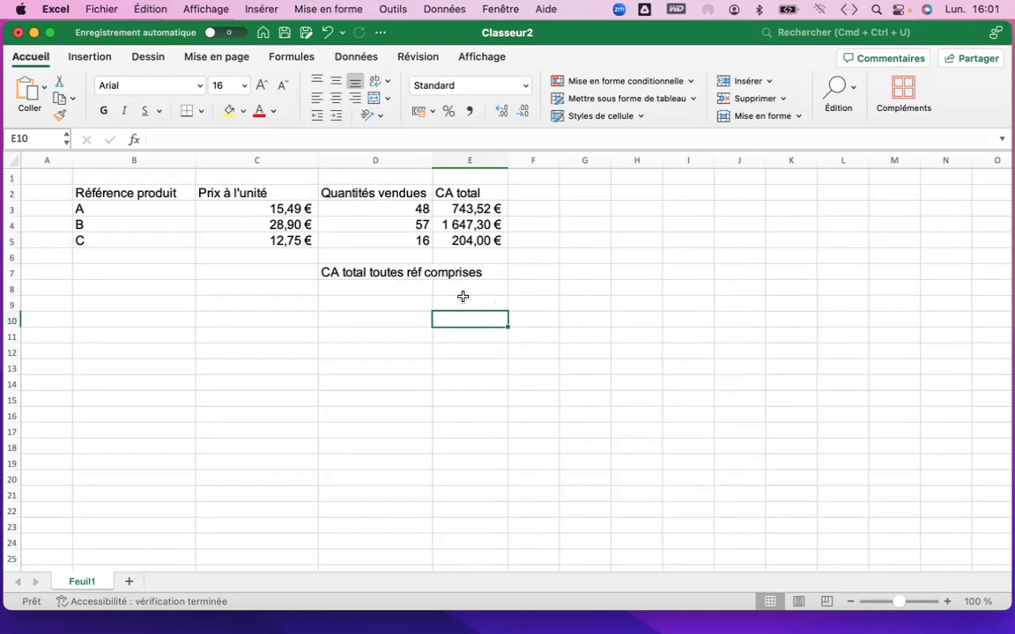
Wrap the text of the CA total toutes réf comprises label in cell D7, undoing and redoing the wrap once.
left_click(397, 272)
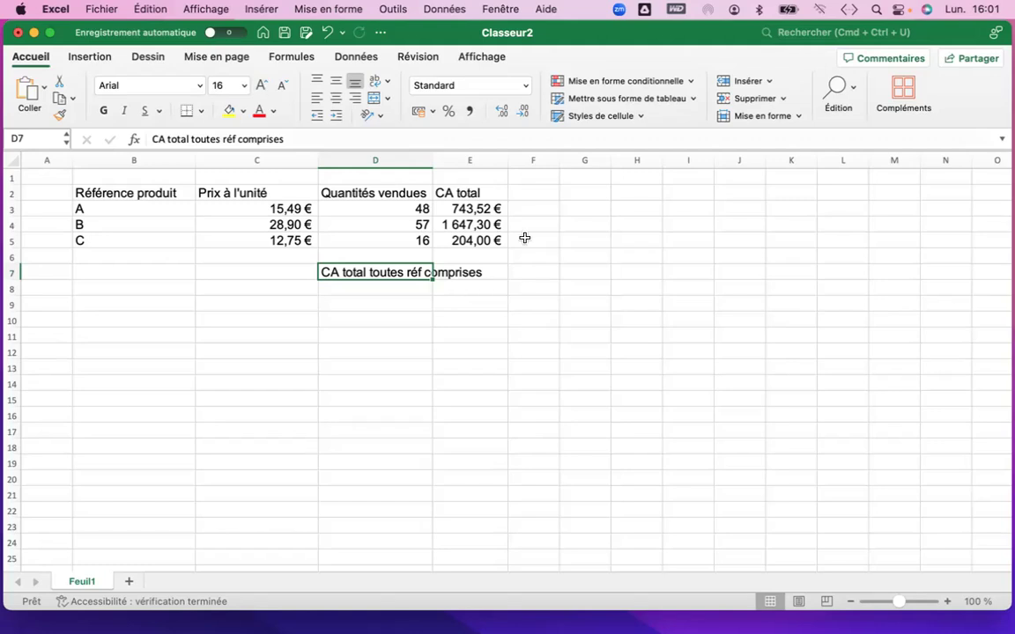
left_click(388, 83)
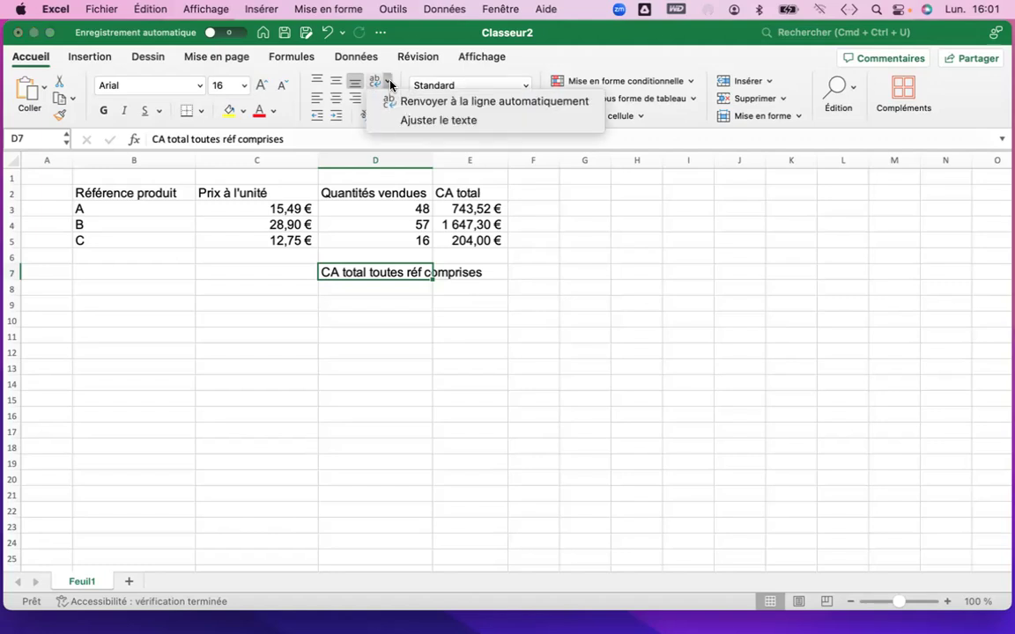
left_click(440, 104)
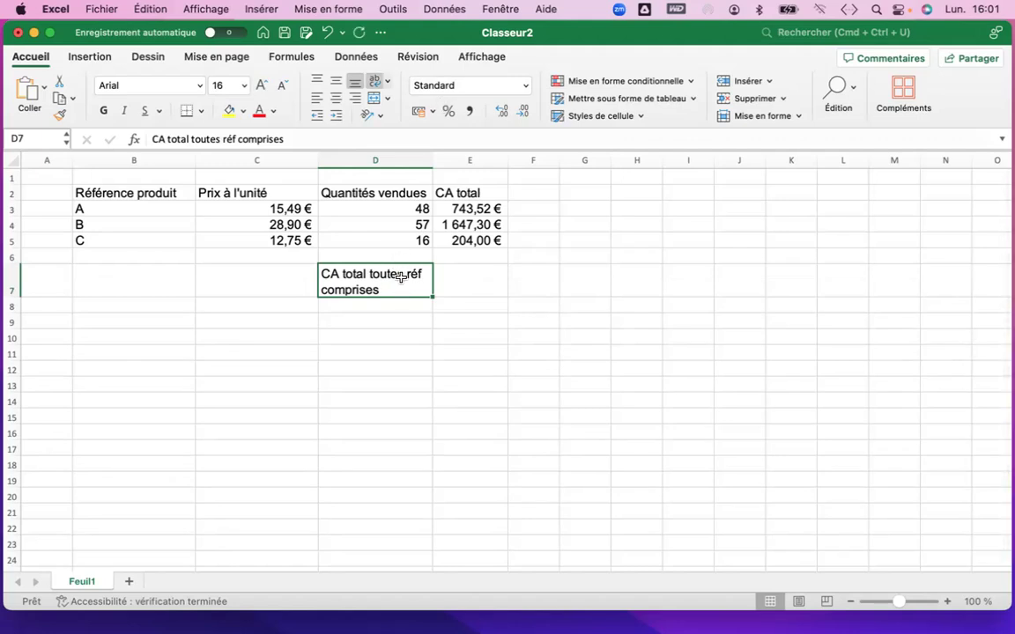
left_click(326, 33)
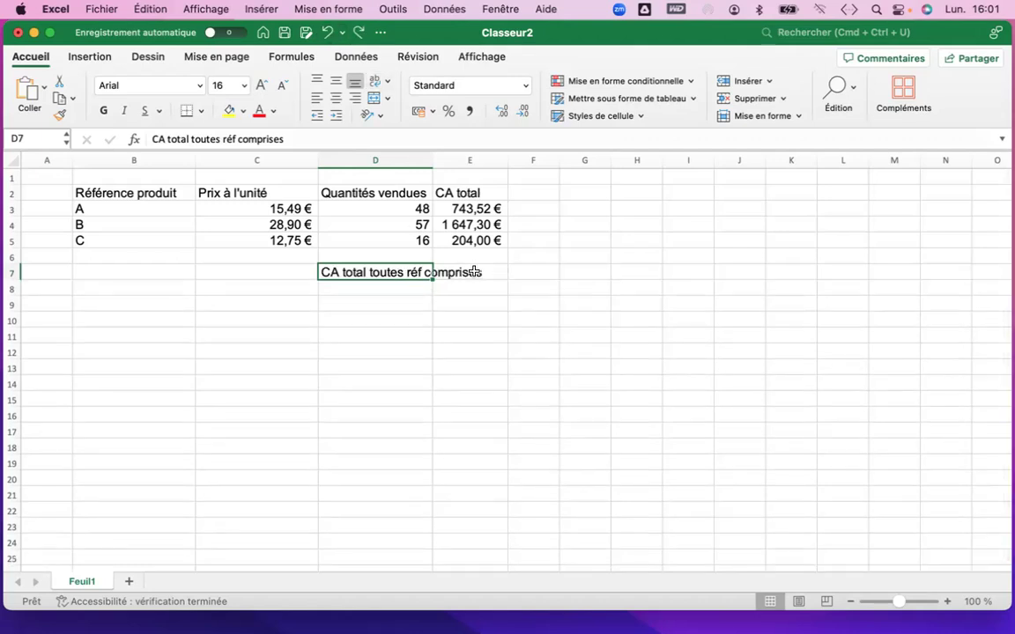
left_click(356, 34)
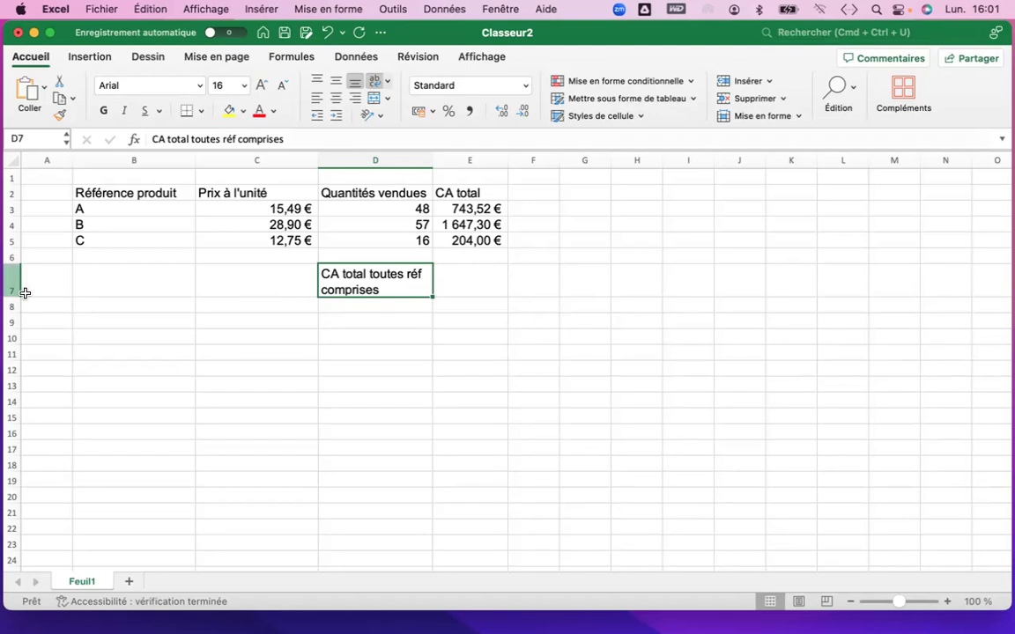
Calculate the total revenue of all products in cell E7 with the formula =SOMME(E3:E5).
left_click(466, 289)
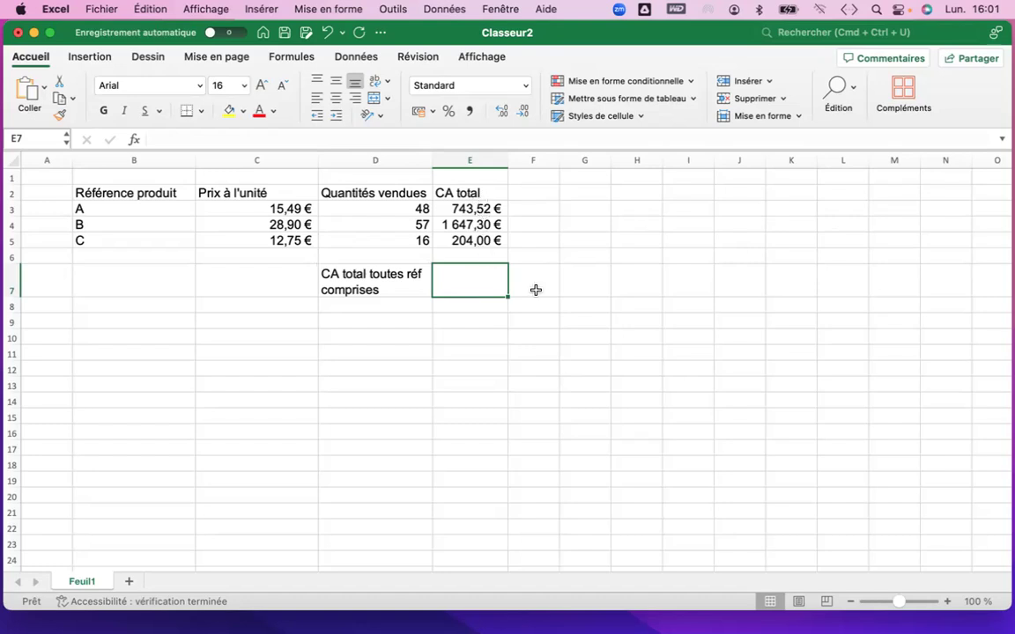
type("=")
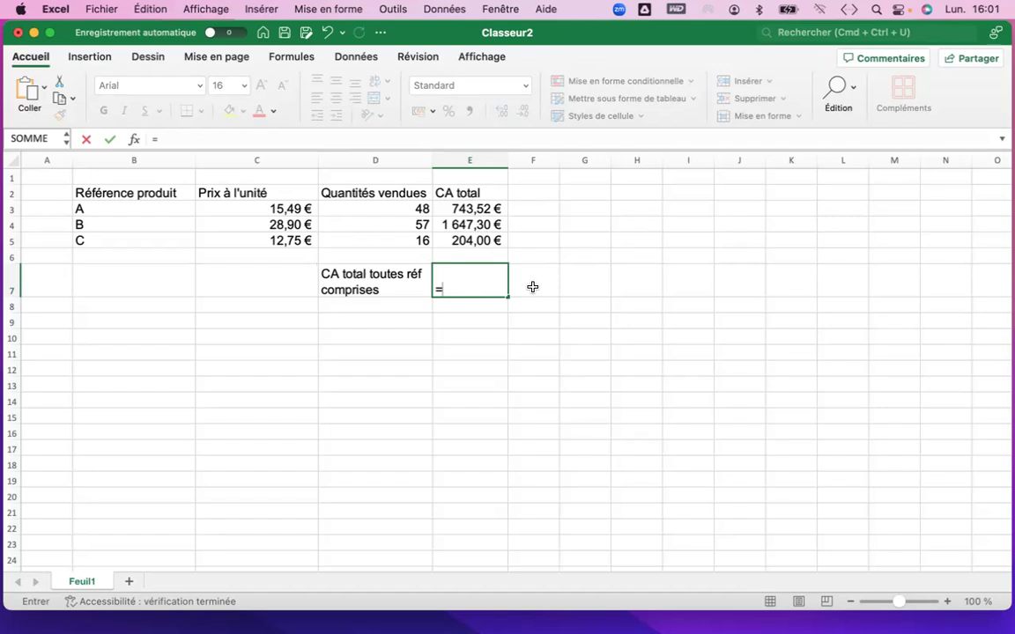
type("somme")
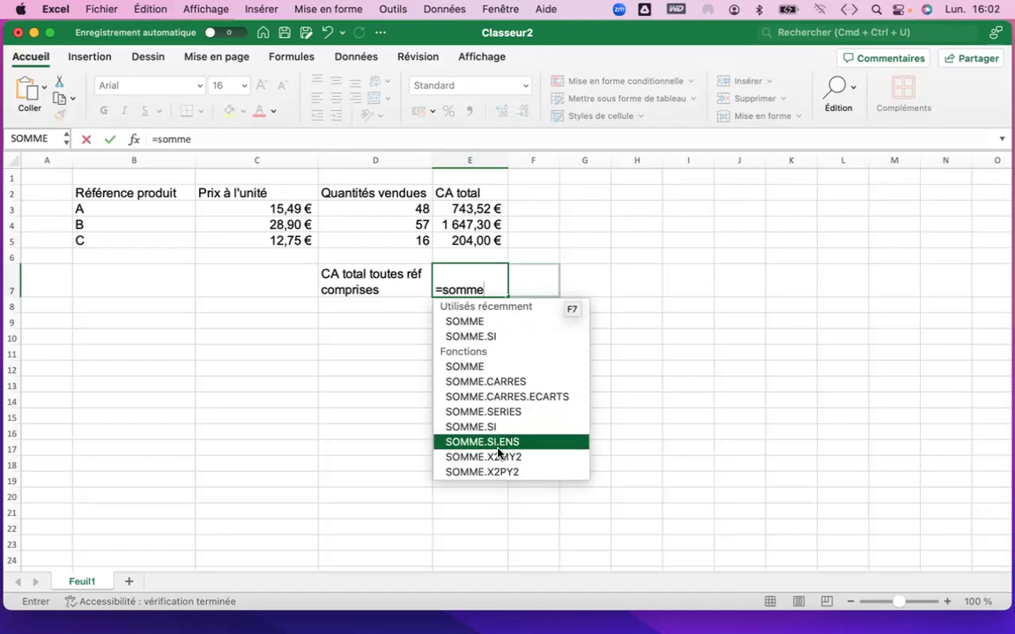
double_click(487, 323)
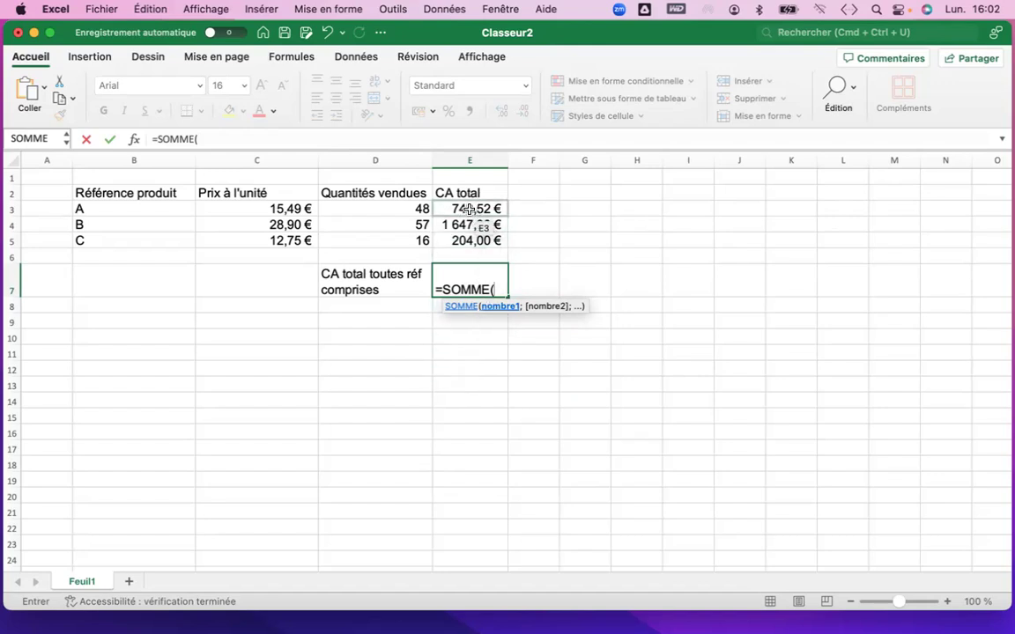
left_click_drag(470, 208, 471, 239)
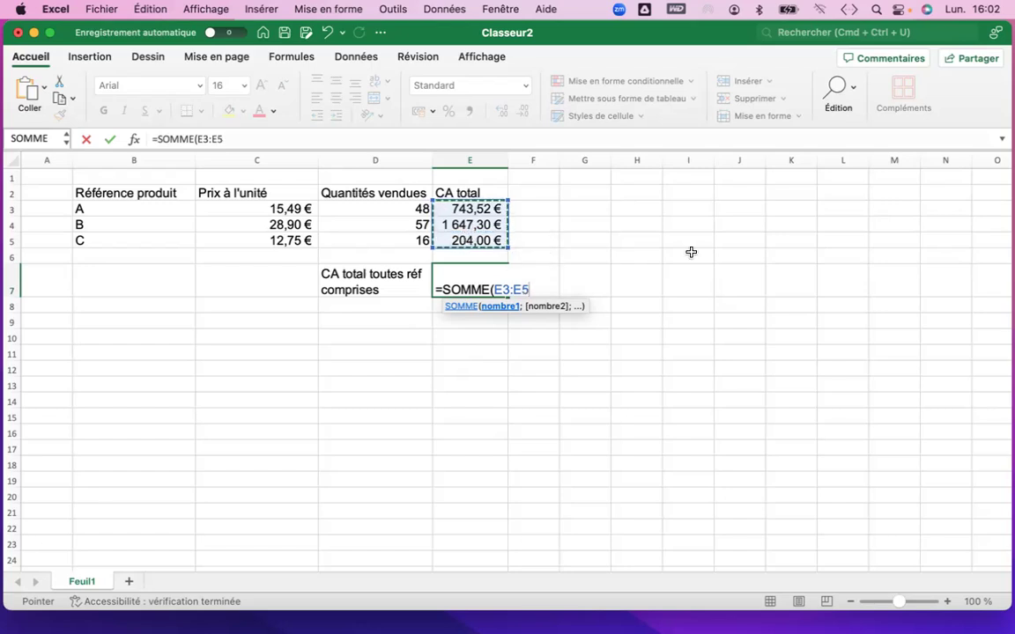
type(")")
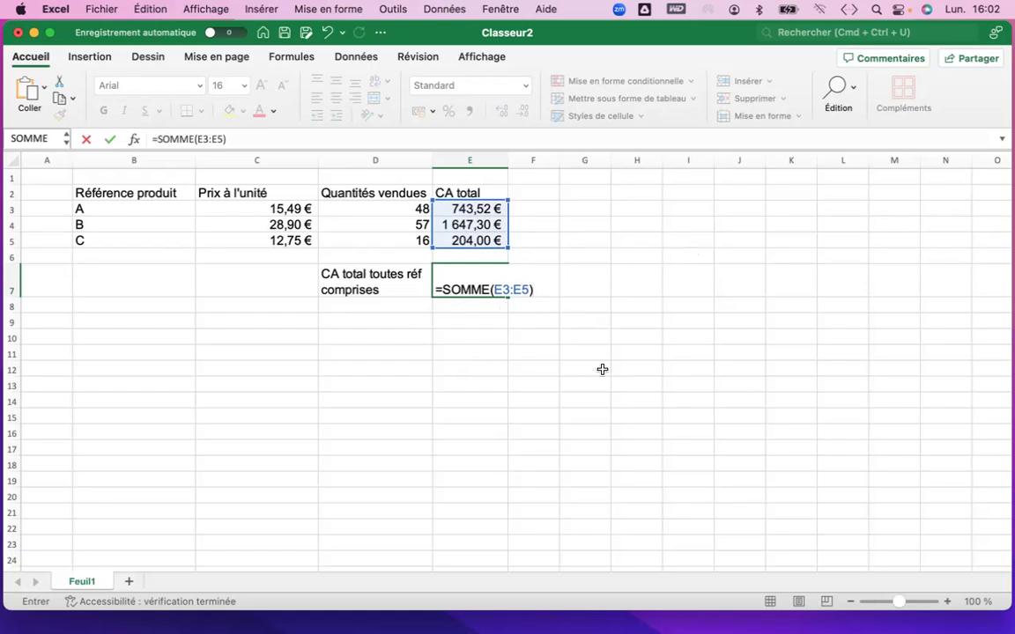
key("Return")
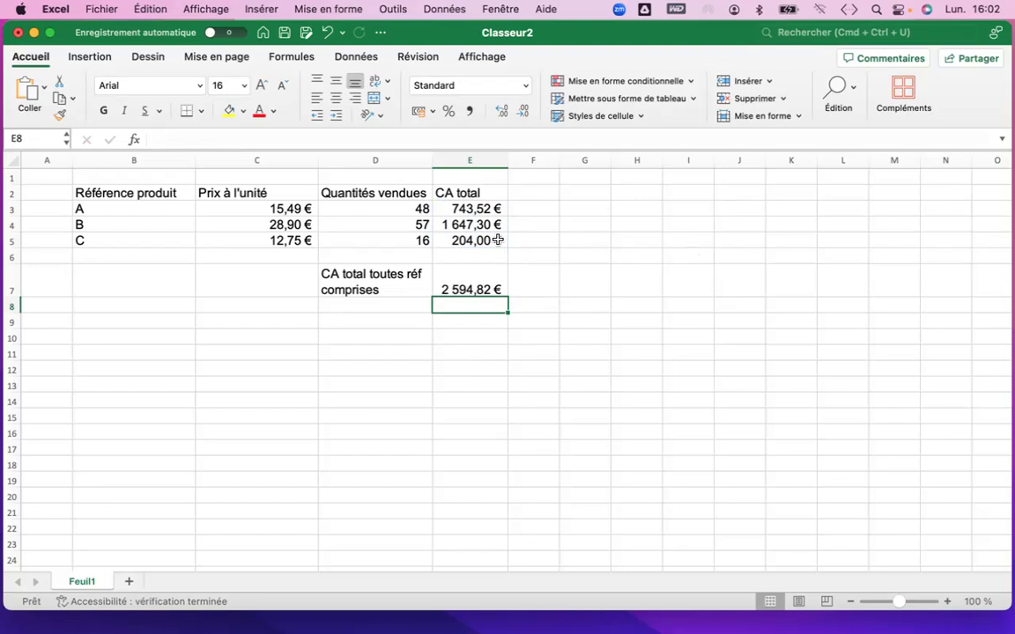
Set product A's quantity sold in cell D3 to 52, undoing and redoing the change once.
key("Up")
key("Up")
key("Up")
key("Up")
key("Up")
key("Left")
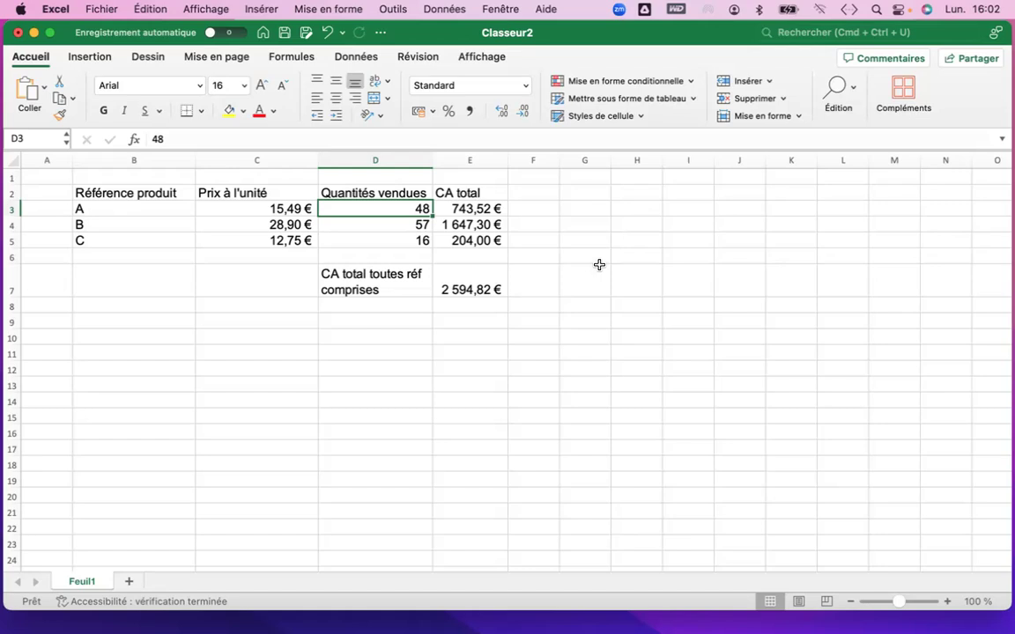
type("52")
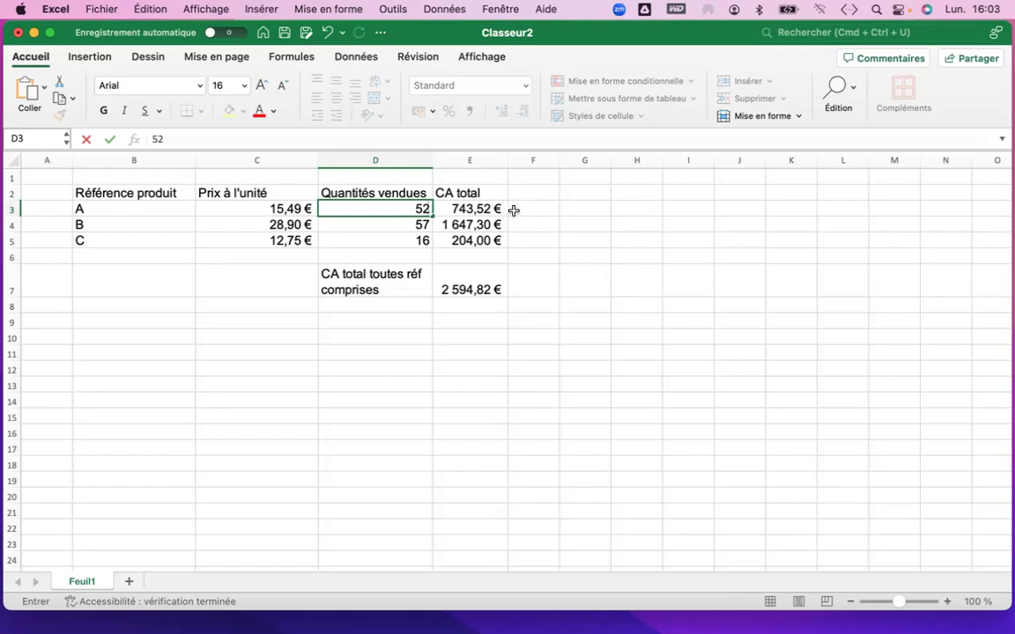
key("Return")
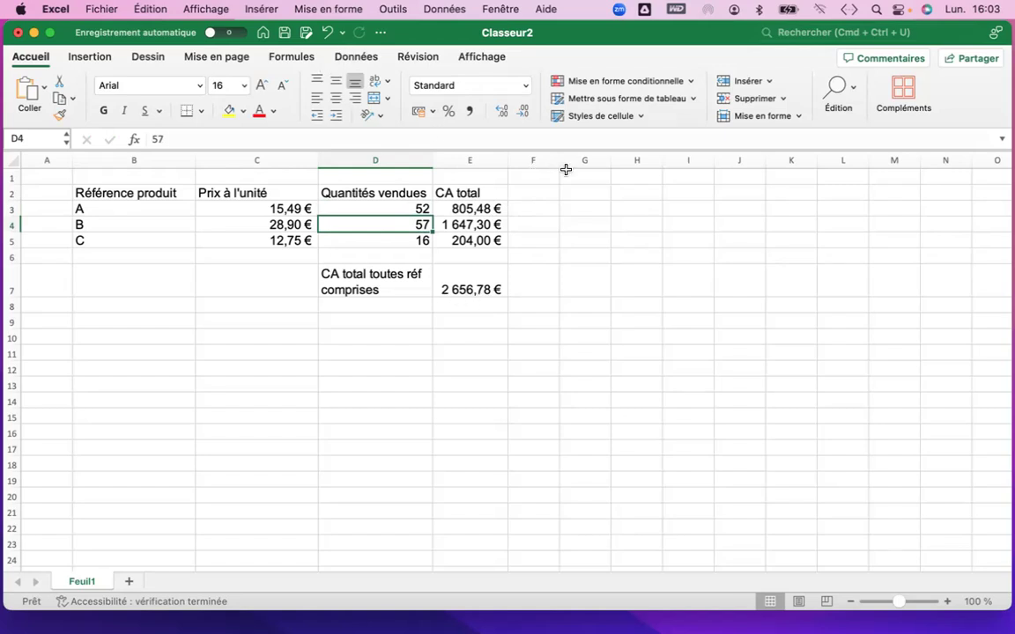
key("super+z")
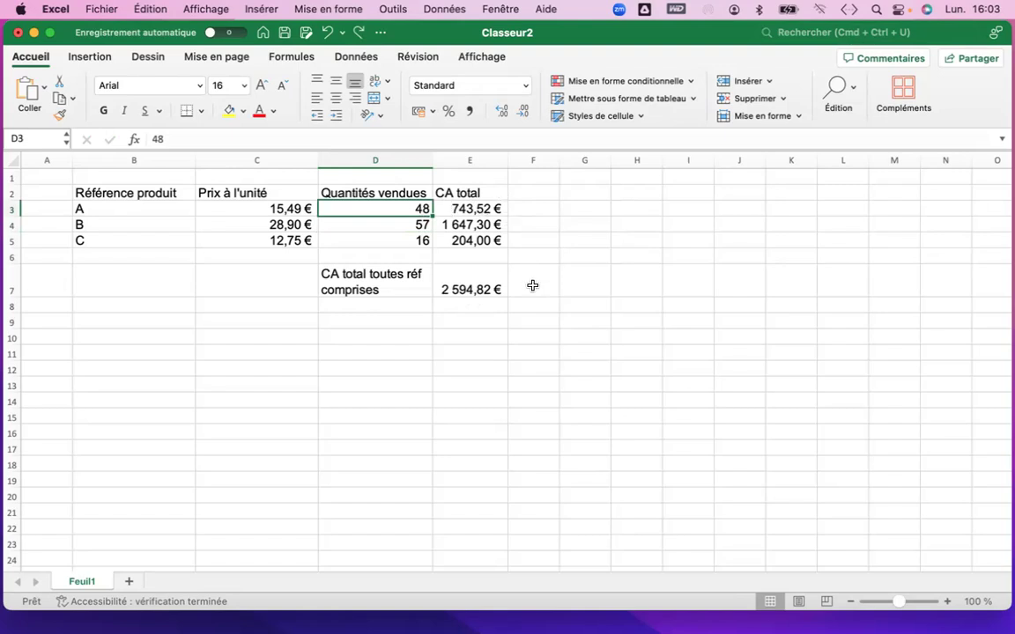
left_click(359, 33)
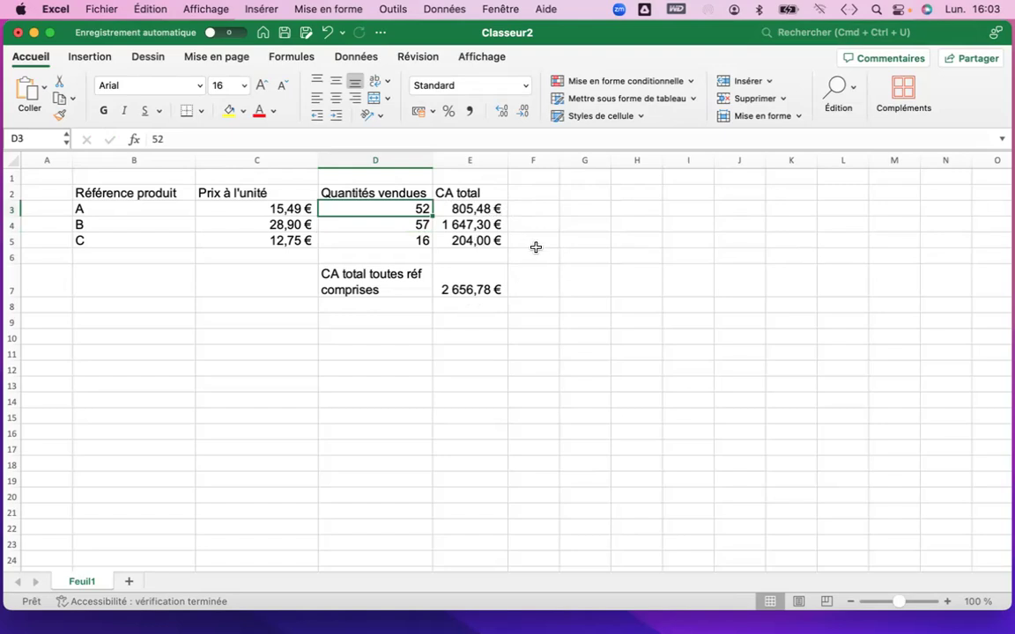
left_click(218, 316)
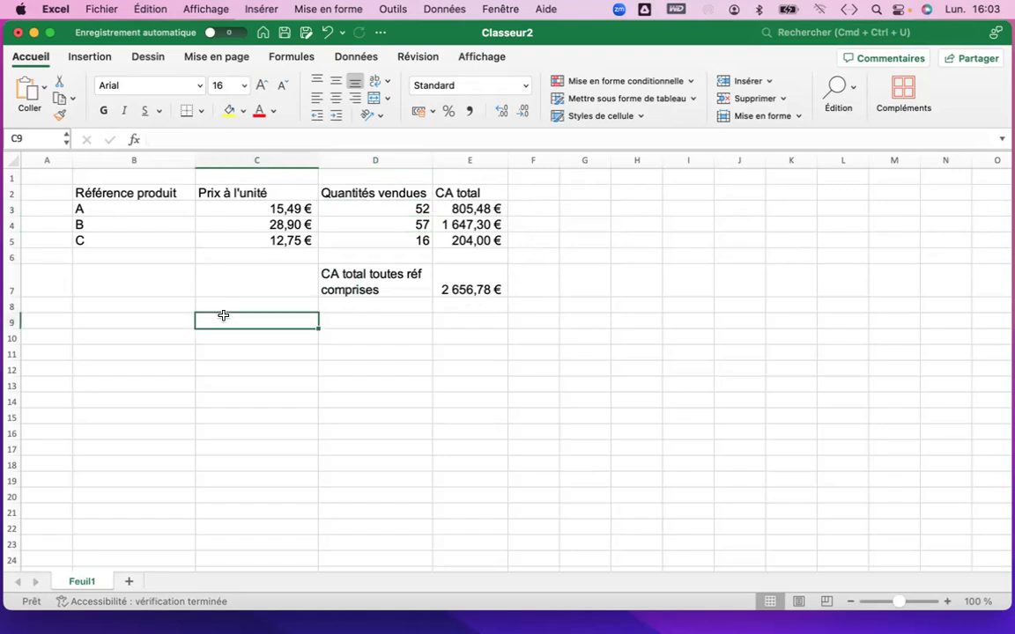
Apply all borders to the table B2:E5 and centre its contents horizontally and vertically.
left_click_drag(131, 194, 485, 243)
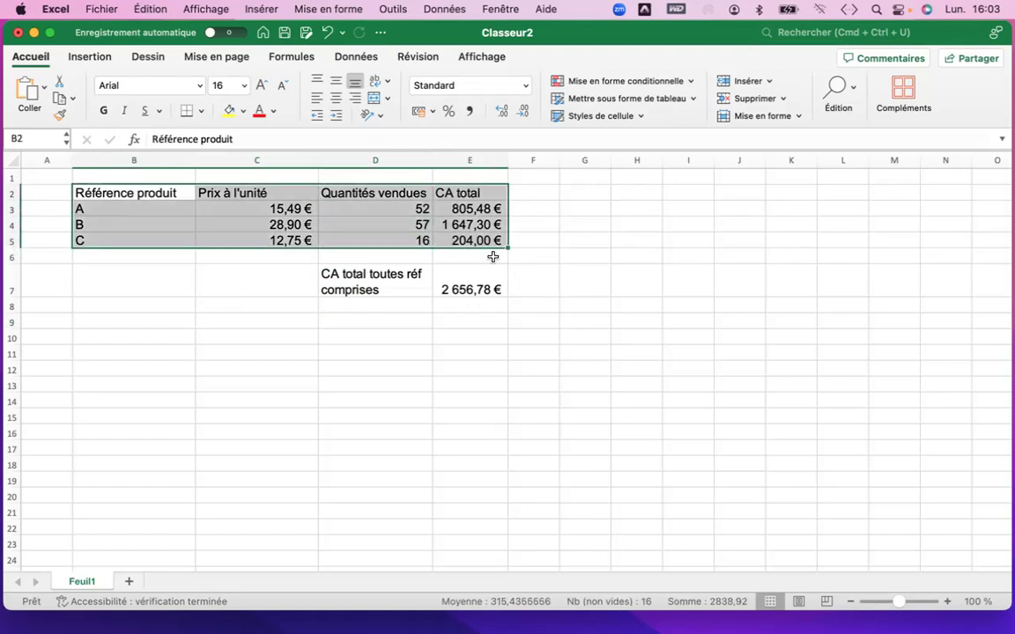
left_click(201, 111)
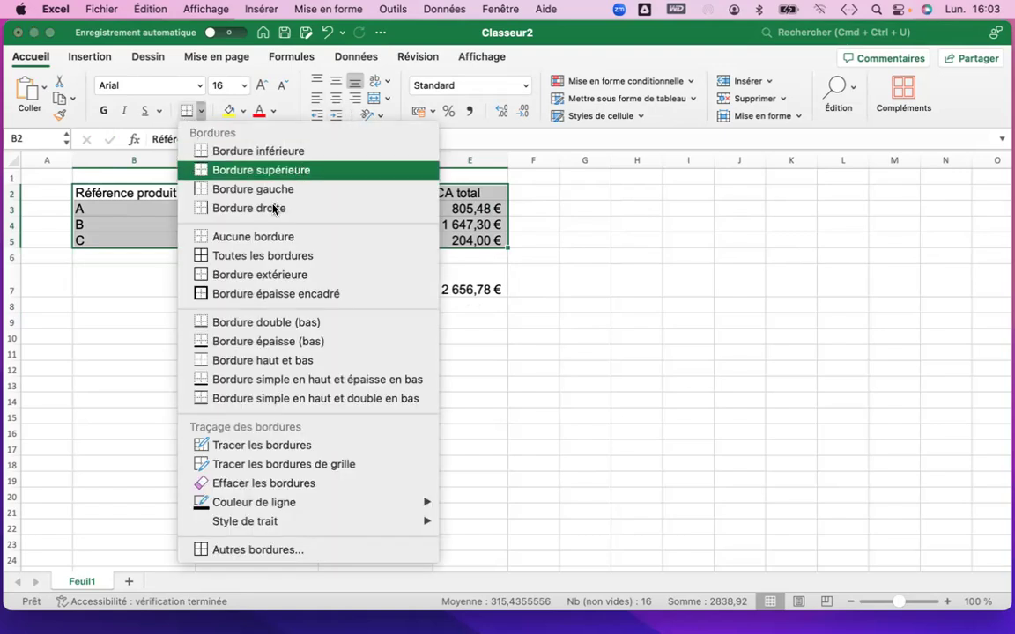
left_click(295, 260)
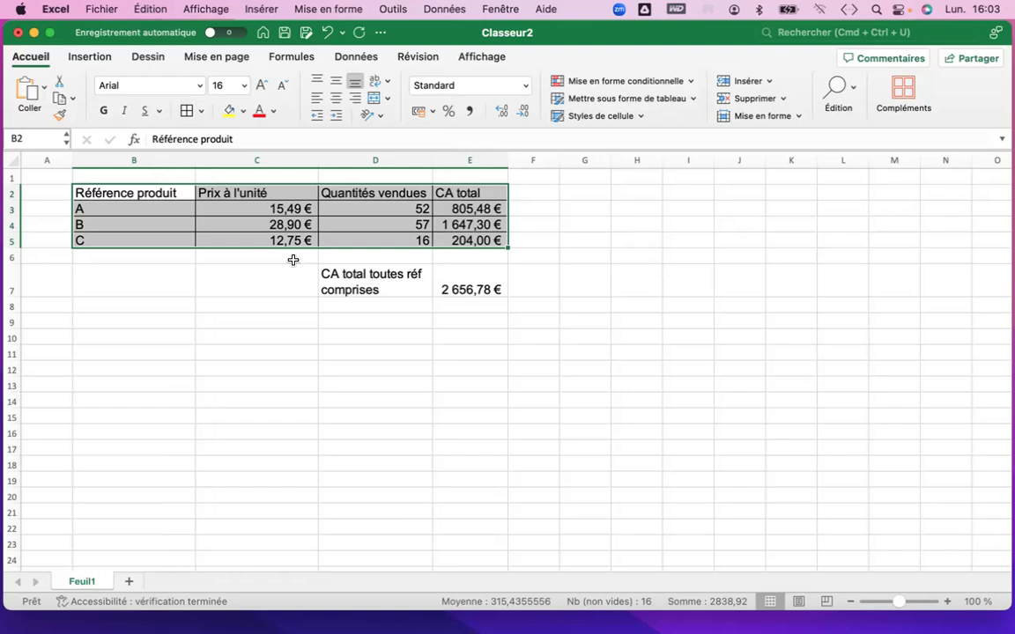
left_click(335, 99)
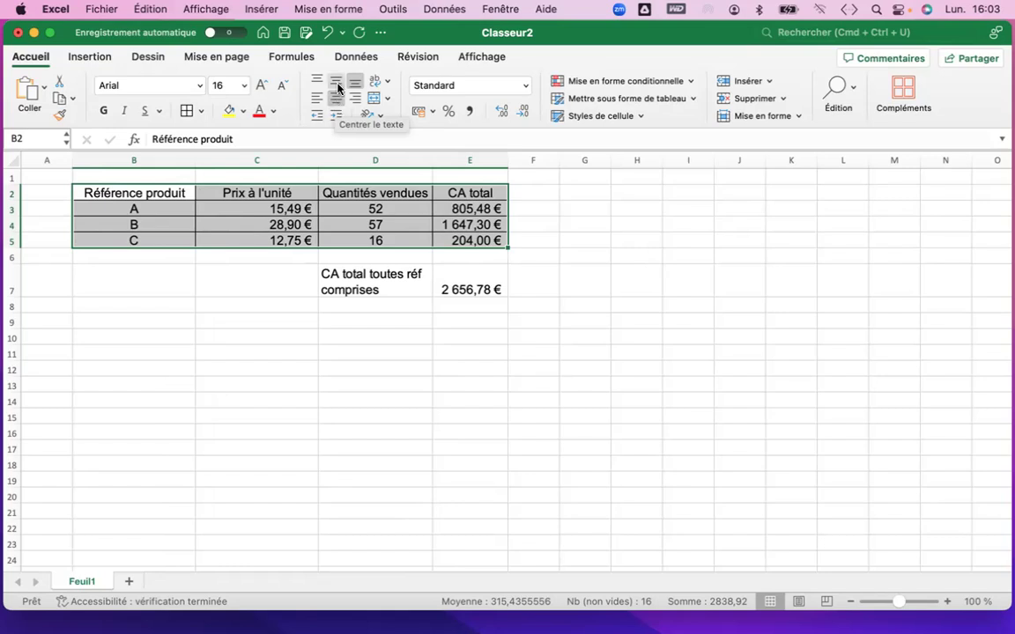
left_click(335, 83)
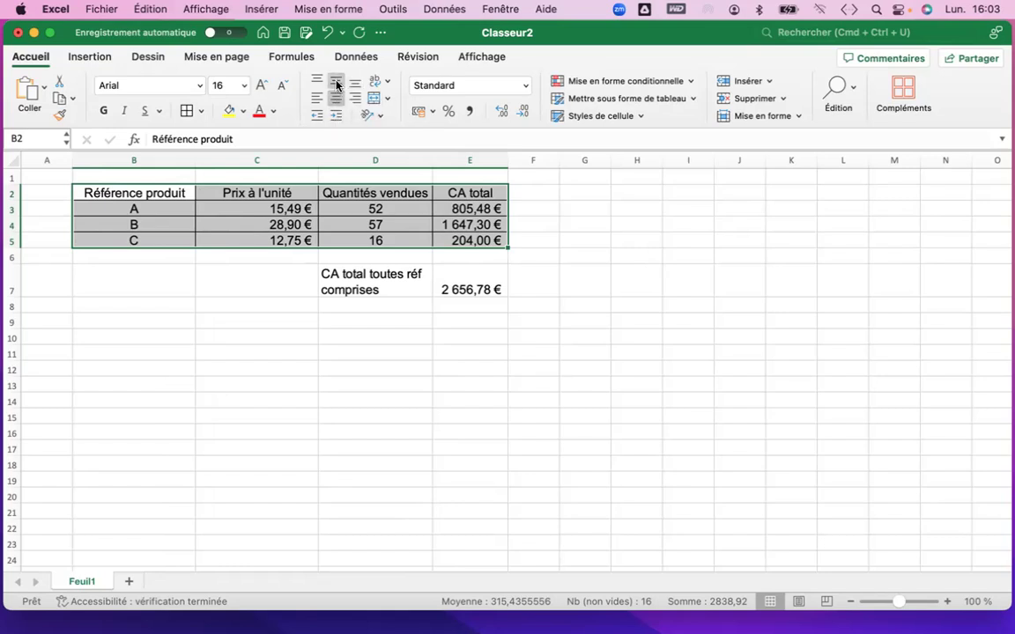
left_click(396, 336)
Fit the width of column C, Prix à l'unité, to its contents.
left_click(266, 210)
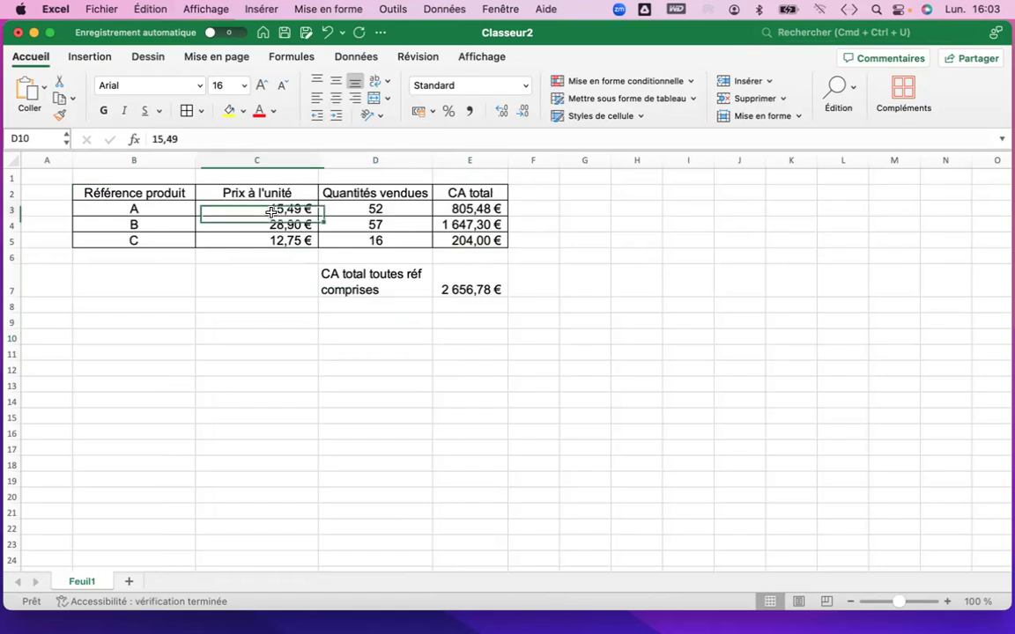
left_click_drag(317, 159, 317, 158)
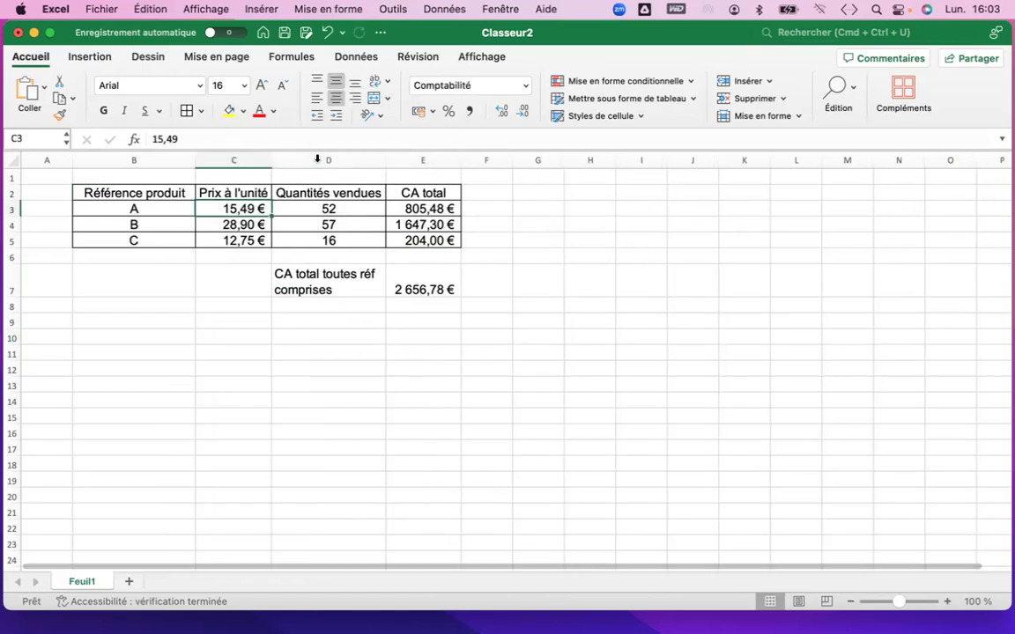
double_click(317, 159)
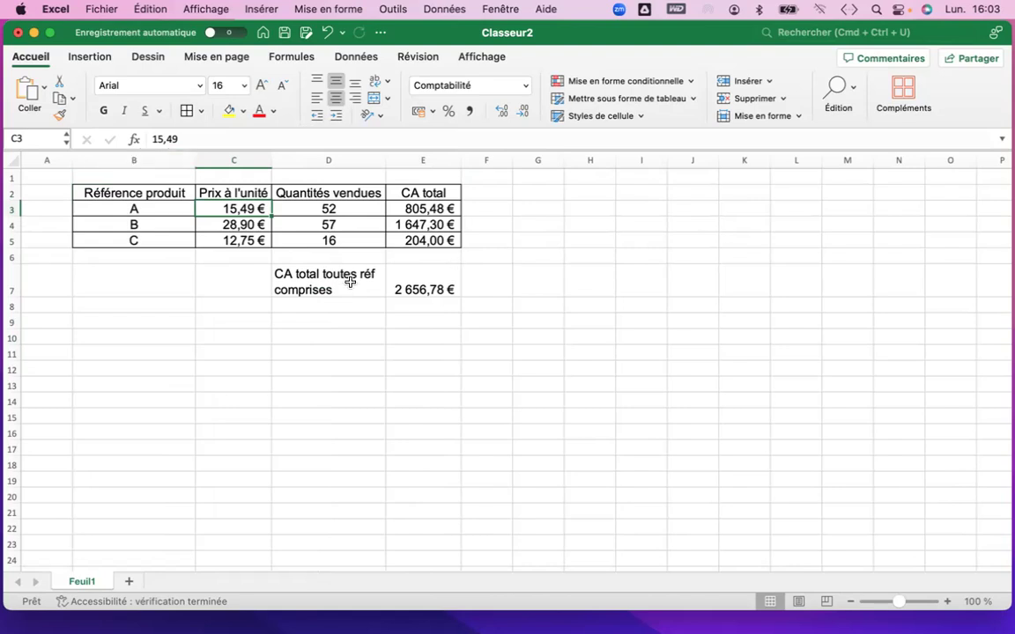
Apply all borders to the overall revenue cells D7:E7 and make their text bold.
left_click_drag(362, 281, 425, 276)
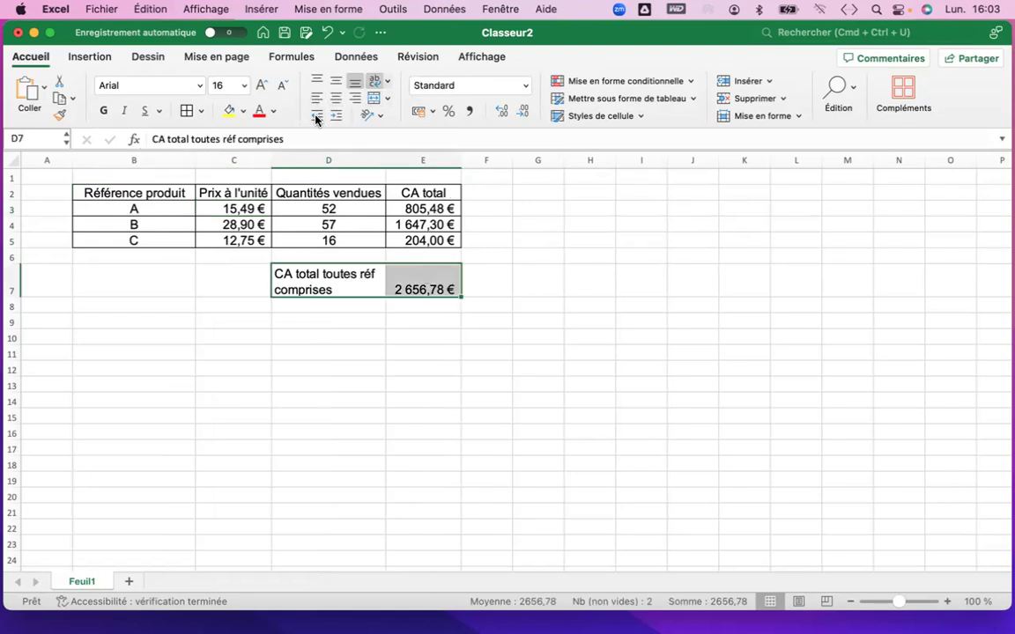
left_click(203, 112)
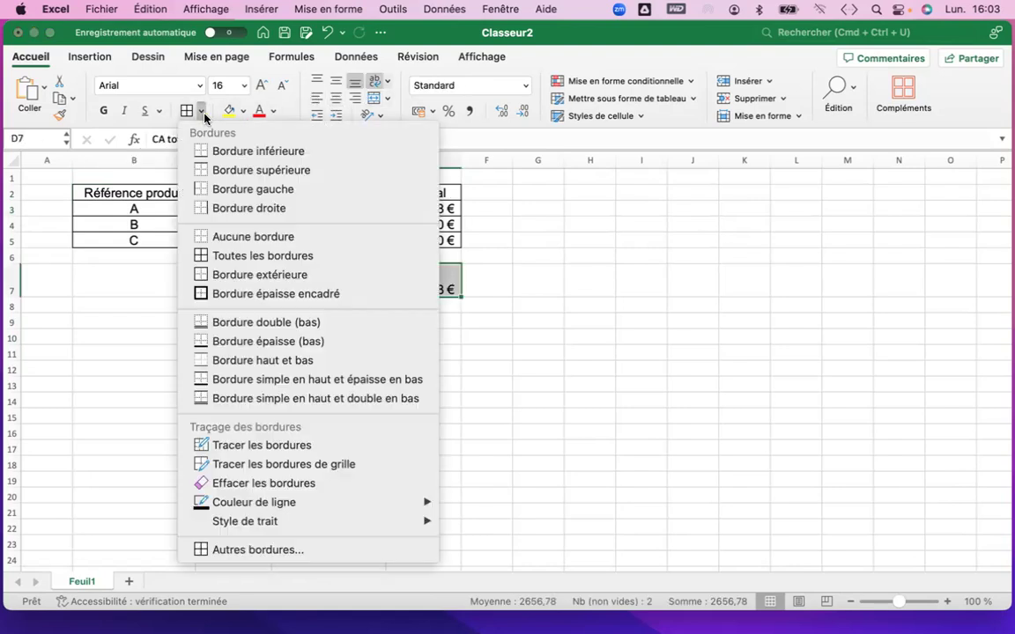
left_click(264, 256)
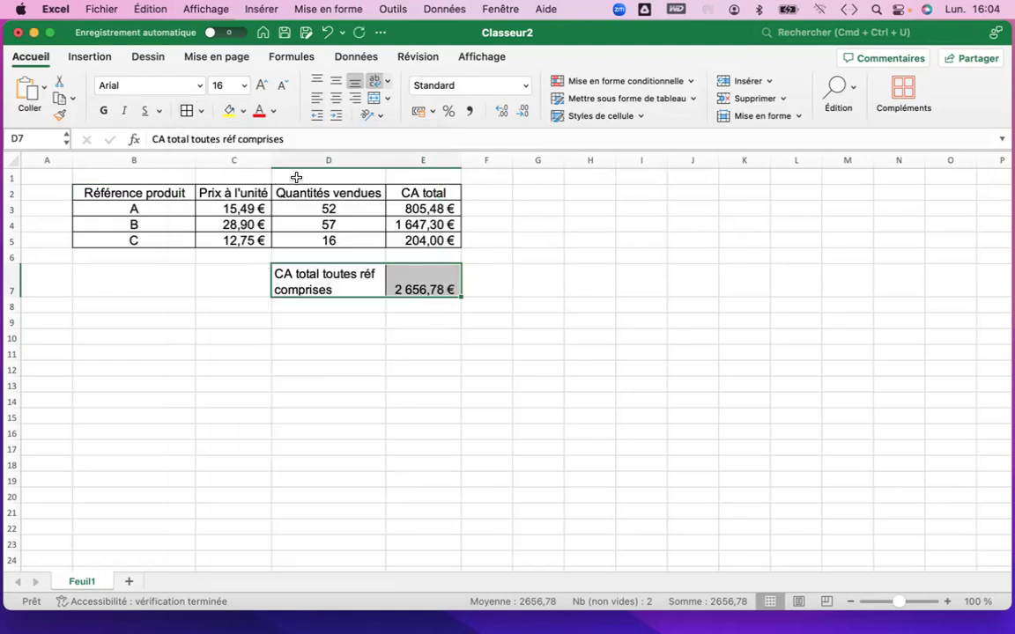
left_click(104, 111)
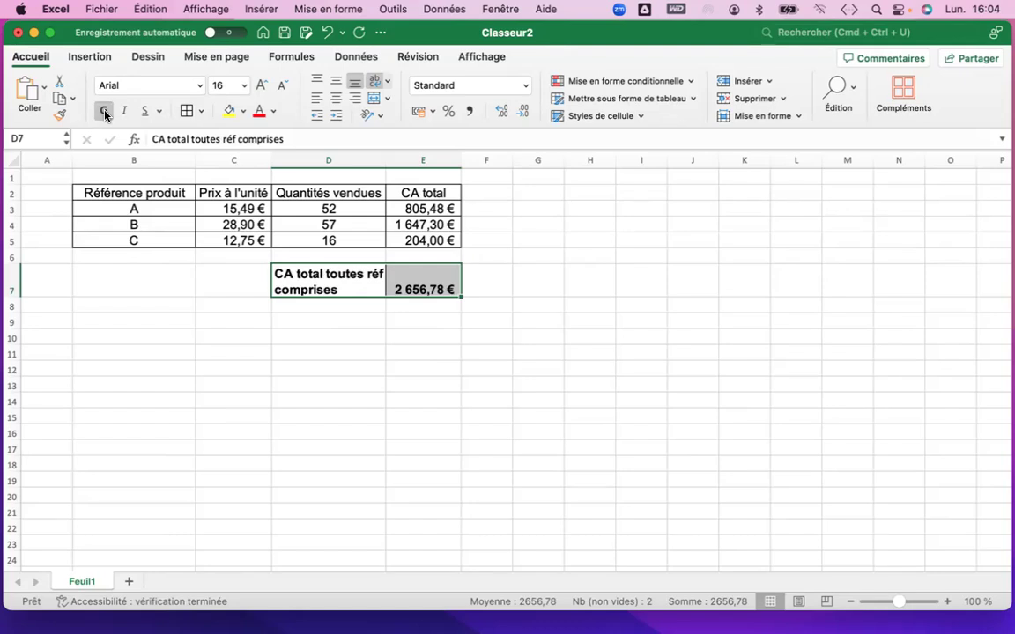
left_click(306, 391)
Set the font colour of the header cells B2:E2 to the standard red.
left_click_drag(130, 194, 427, 196)
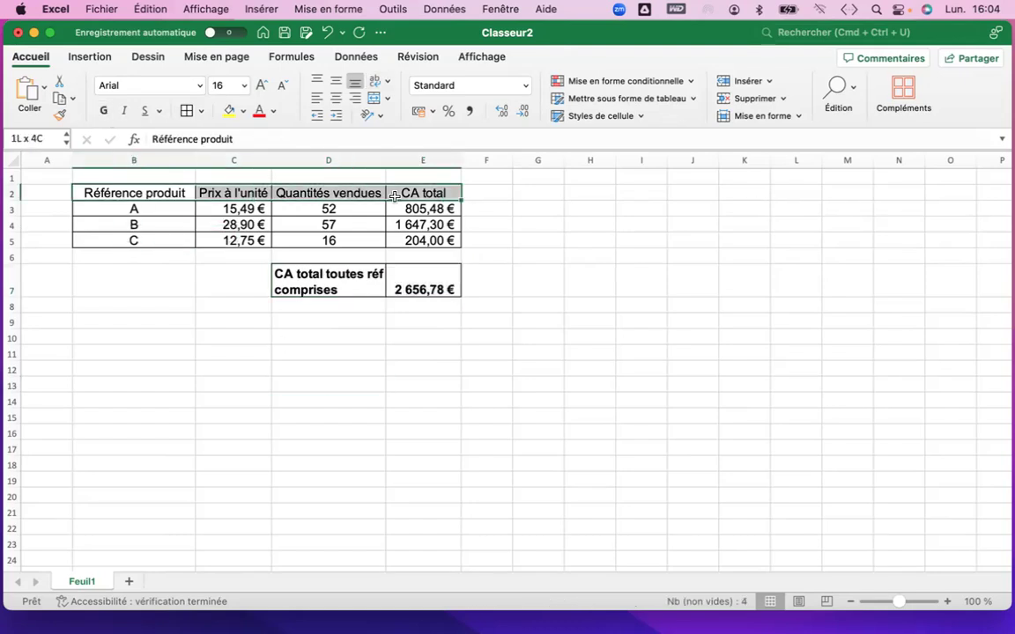
left_click(243, 112)
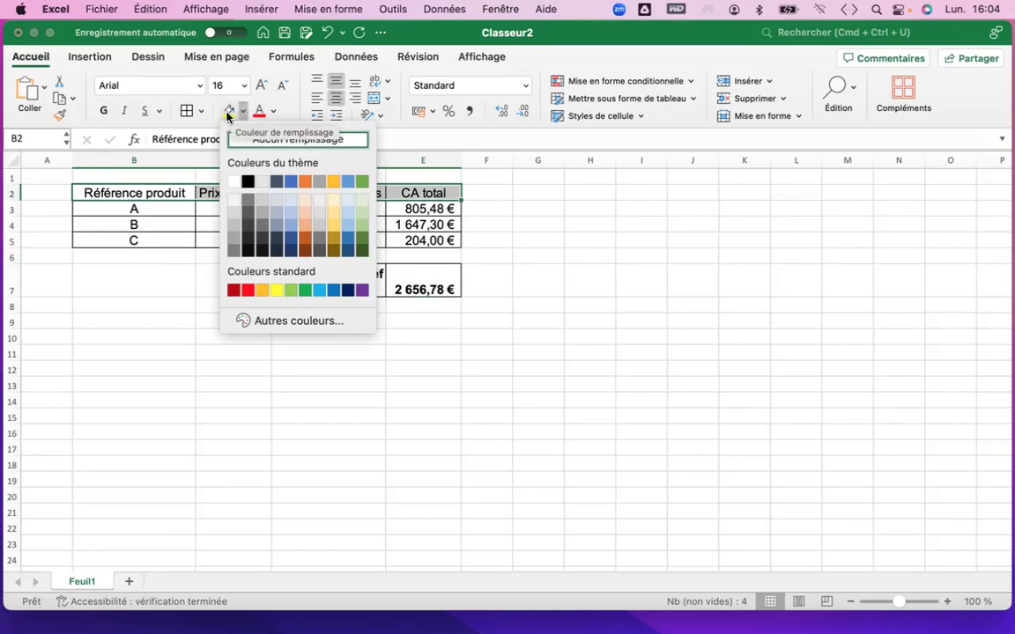
left_click(273, 112)
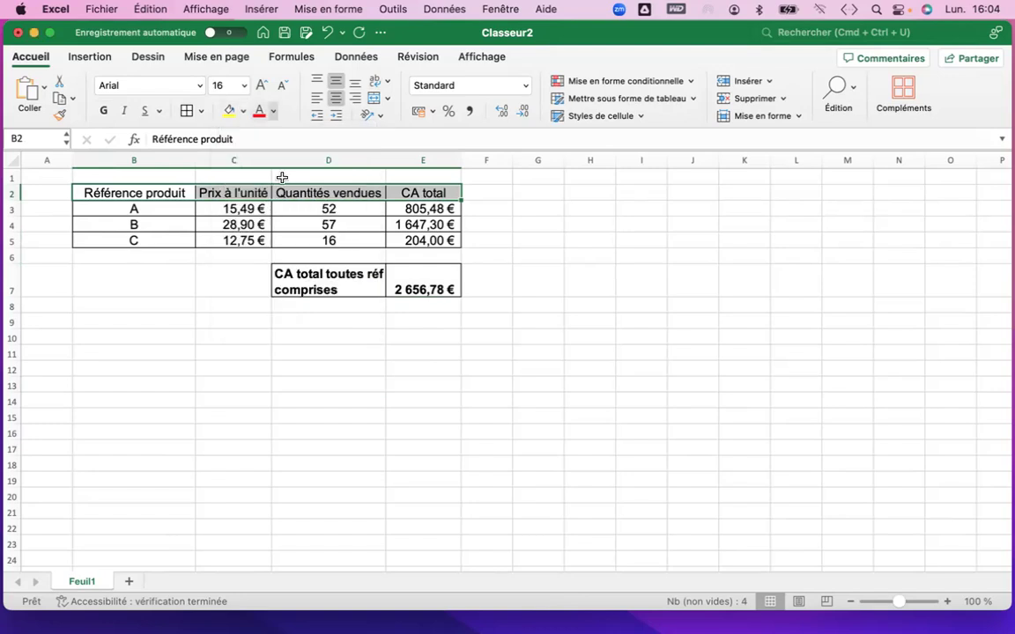
left_click(274, 115)
left_click(276, 291)
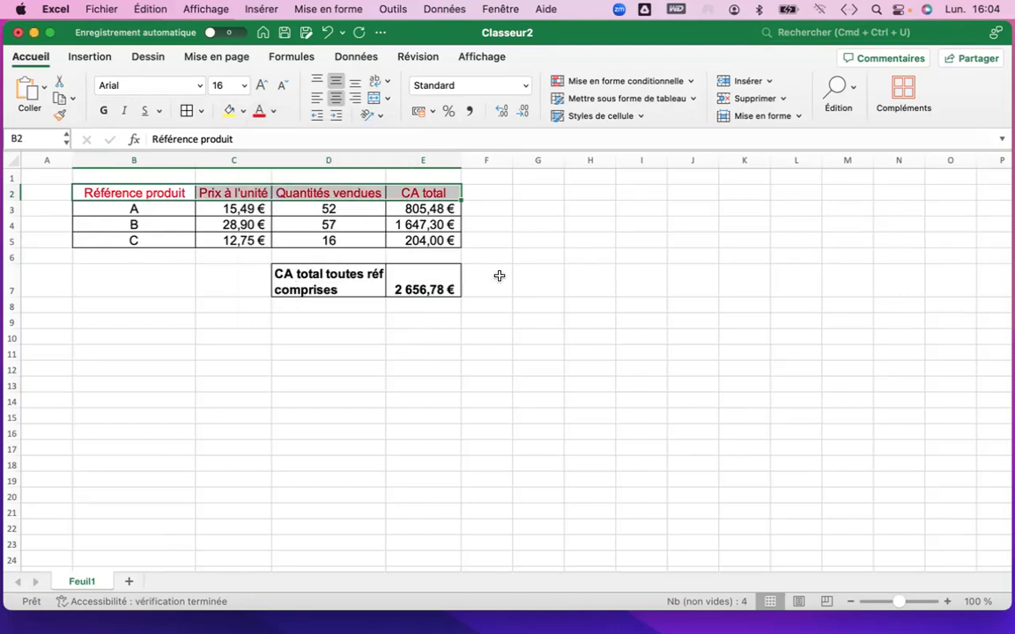
left_click(533, 282)
Set the font colour of header cells B2:E2 back to the theme black and fill them with the lightest theme green.
left_click_drag(150, 195, 423, 201)
left_click(274, 112)
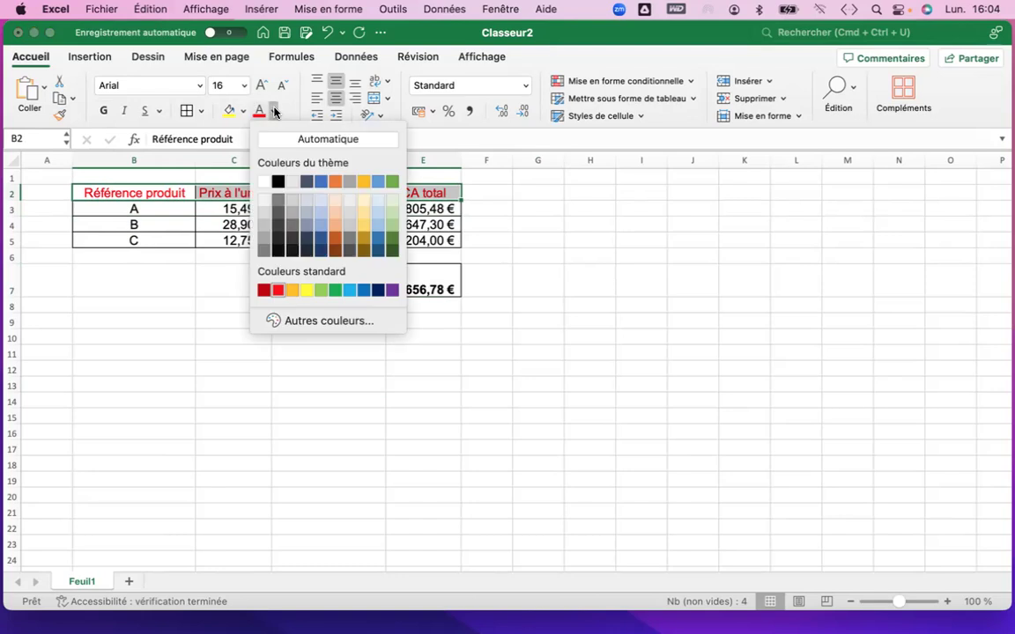
left_click(278, 182)
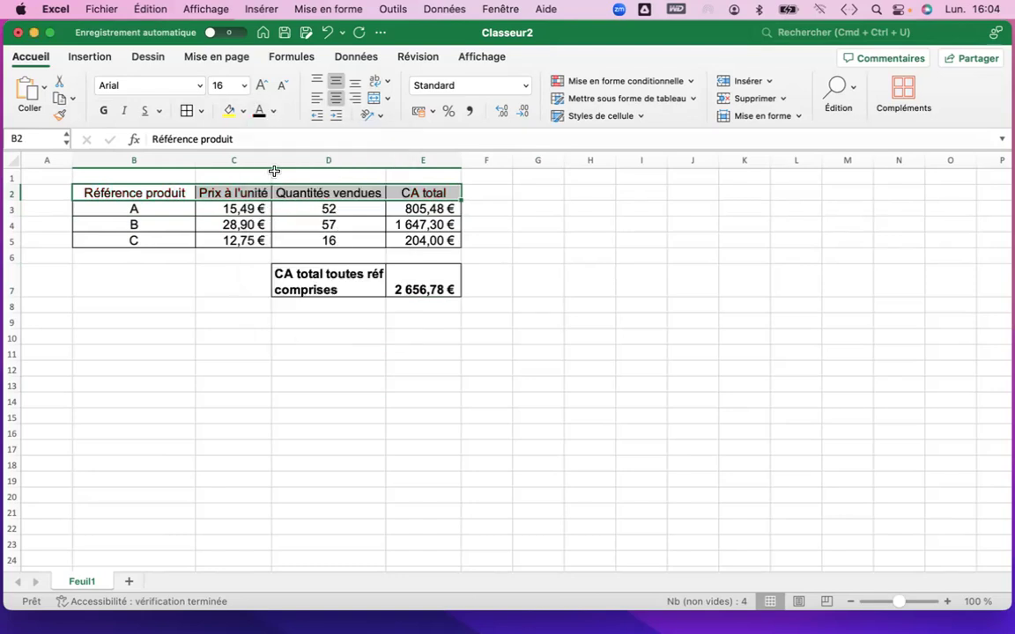
left_click(243, 111)
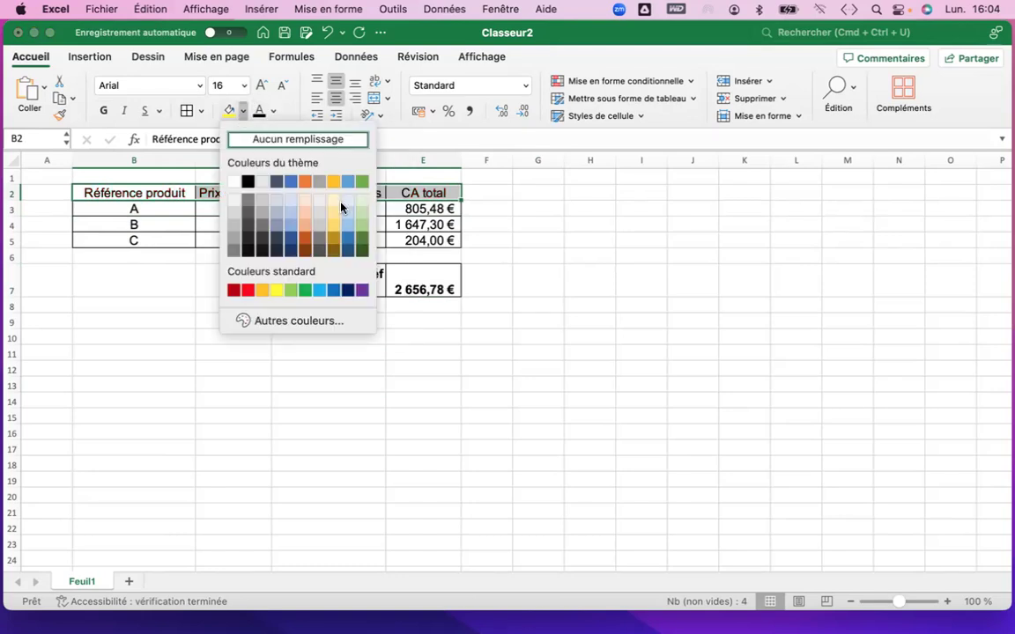
left_click(363, 202)
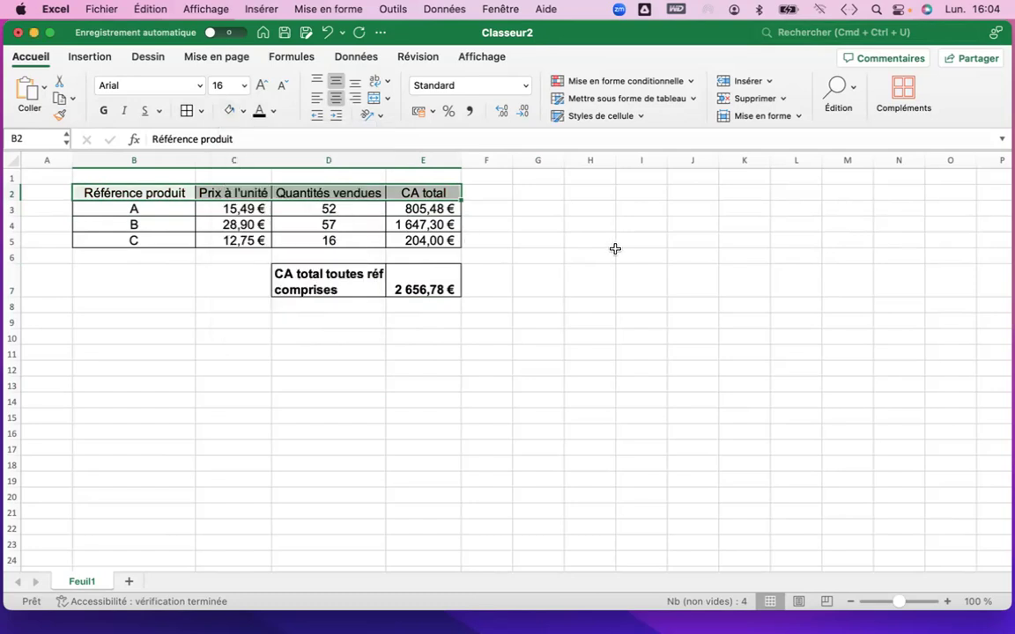
left_click(617, 251)
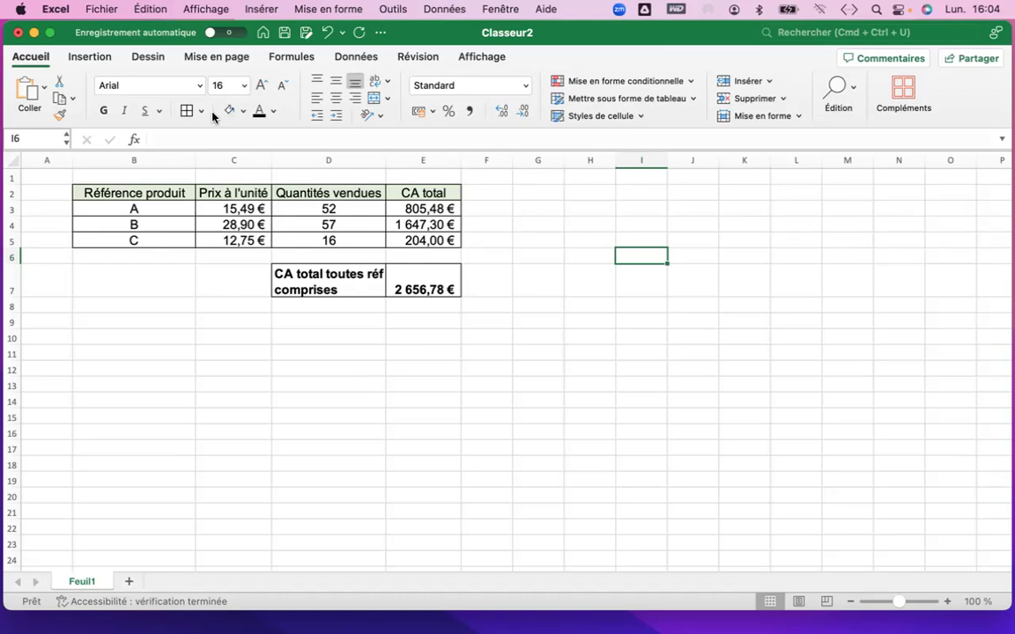
Start saving the workbook under a new name and create a folder named Exercices Excel on the desktop (Bureau) for it.
left_click(97, 9)
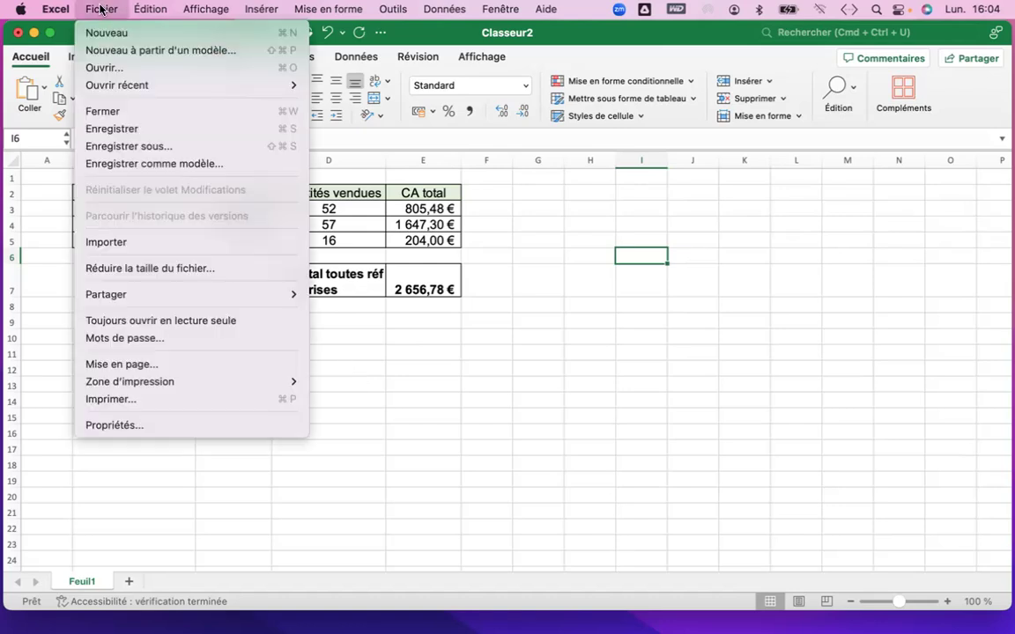
left_click(179, 147)
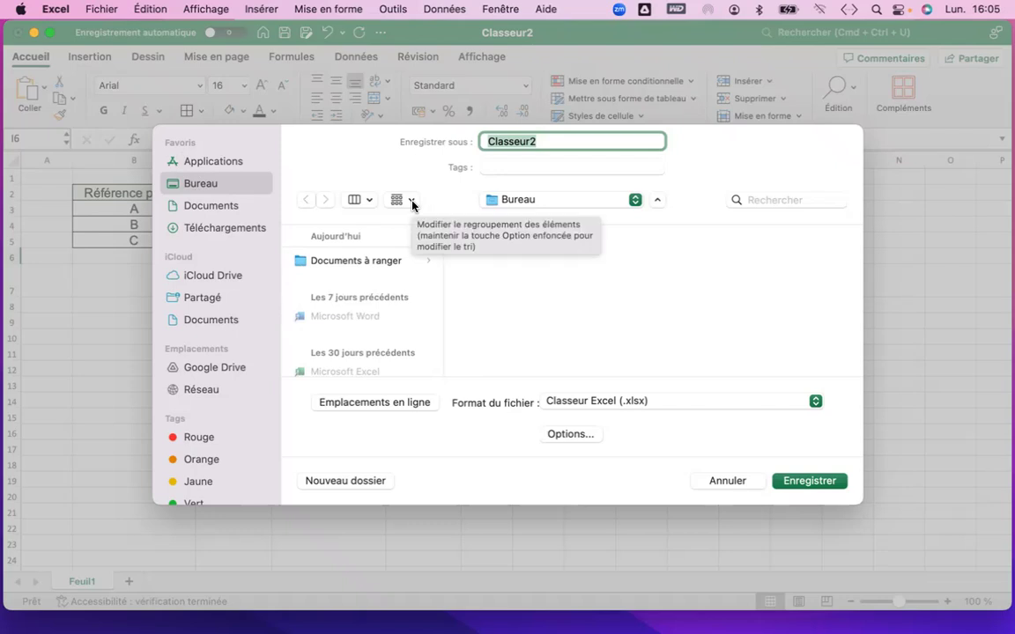
left_click(375, 482)
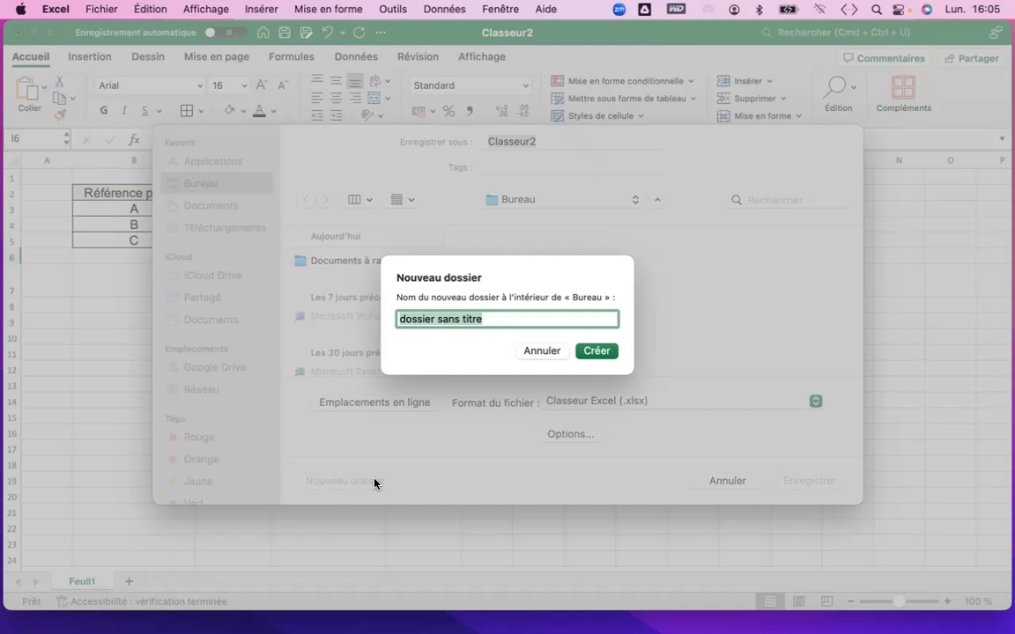
type("Exercic")
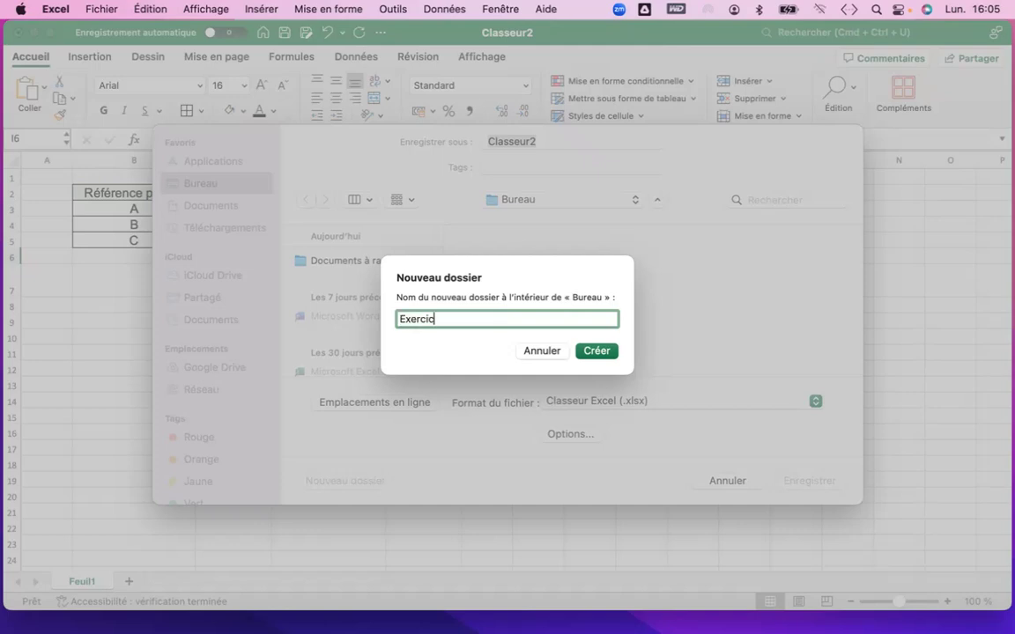
type("es Exe")
key("BackSpace")
key("BackSpace")
type("xcel")
left_click(592, 350)
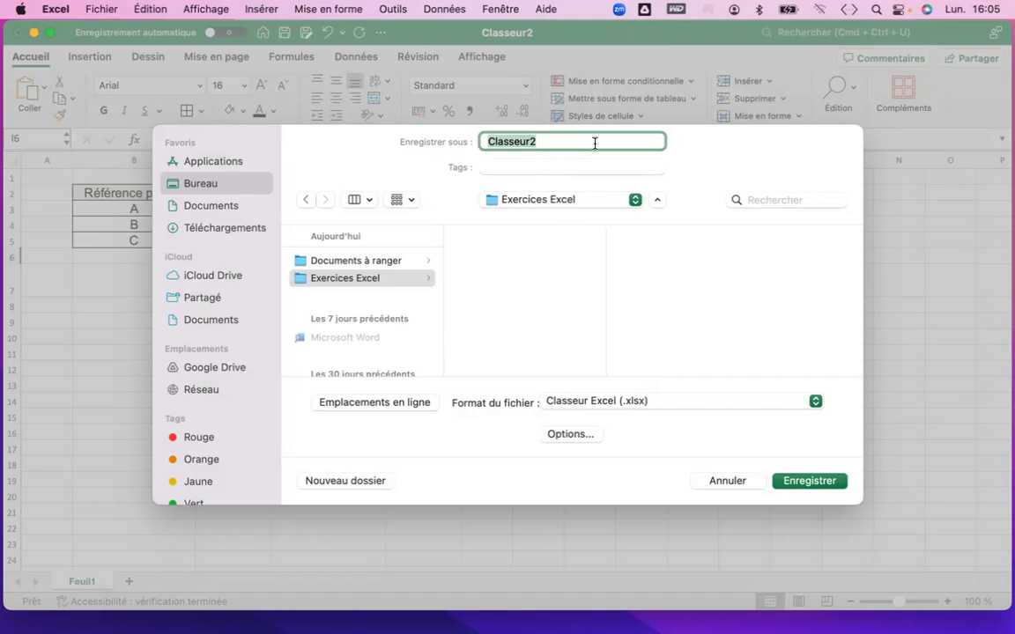
Save the workbook as "Exercice fonctions de base Excel" in the Exercices Excel folder, in Classeur Excel (.xlsx) format.
type("Exercice fonction")
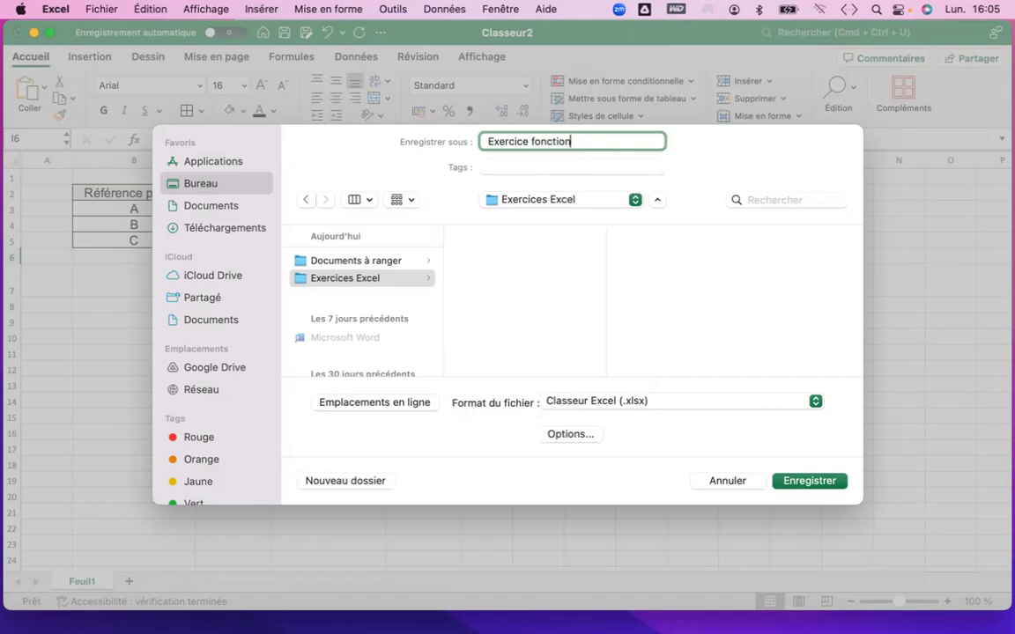
type("s de base Esc")
key("BackSpace")
key("BackSpace")
type("xcel")
left_click(833, 481)
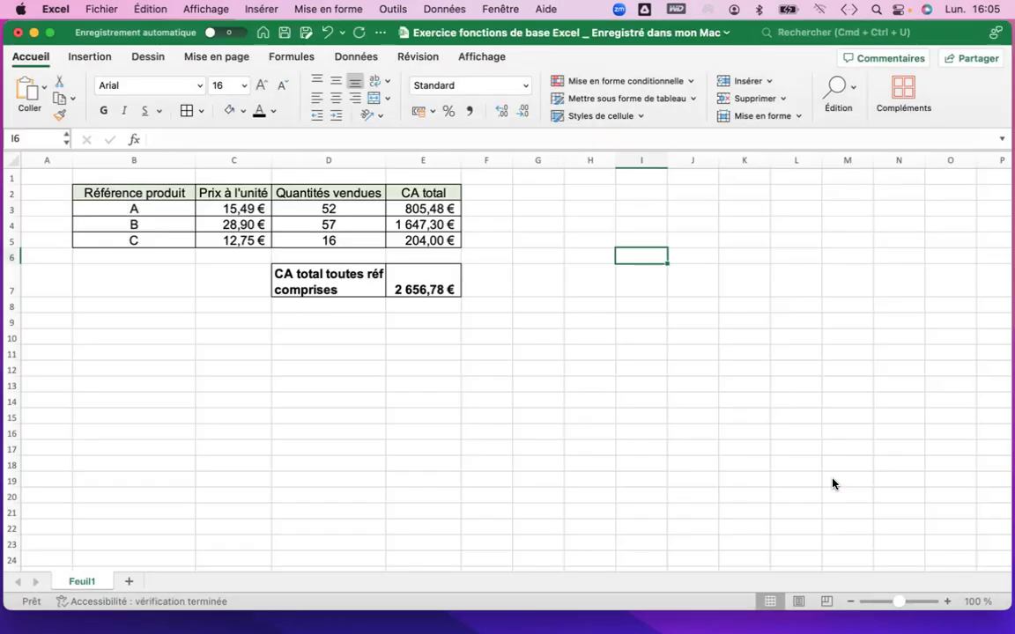
Minimise the workbook, look at the contents of the desktop folder Exercices Excel in Finder, and return to the workbook in Excel.
left_click(34, 32)
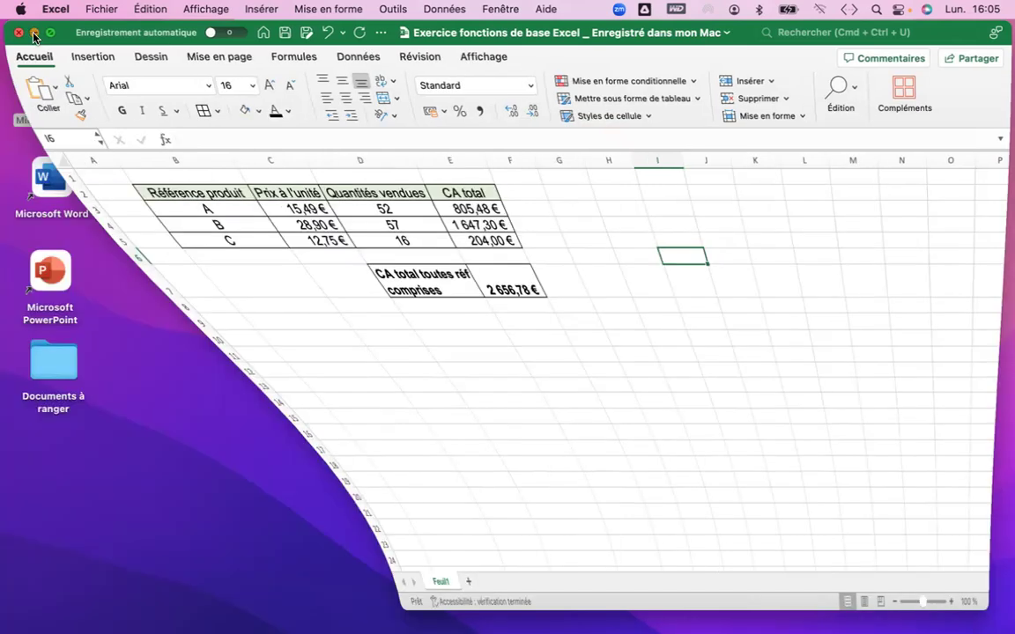
double_click(979, 58)
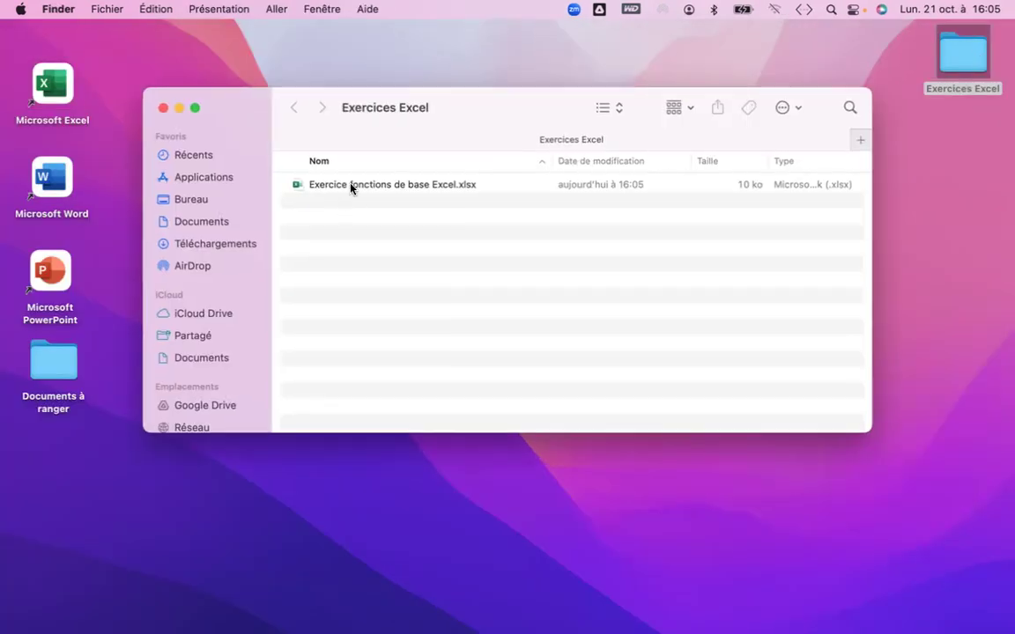
mouse_move(340, 616)
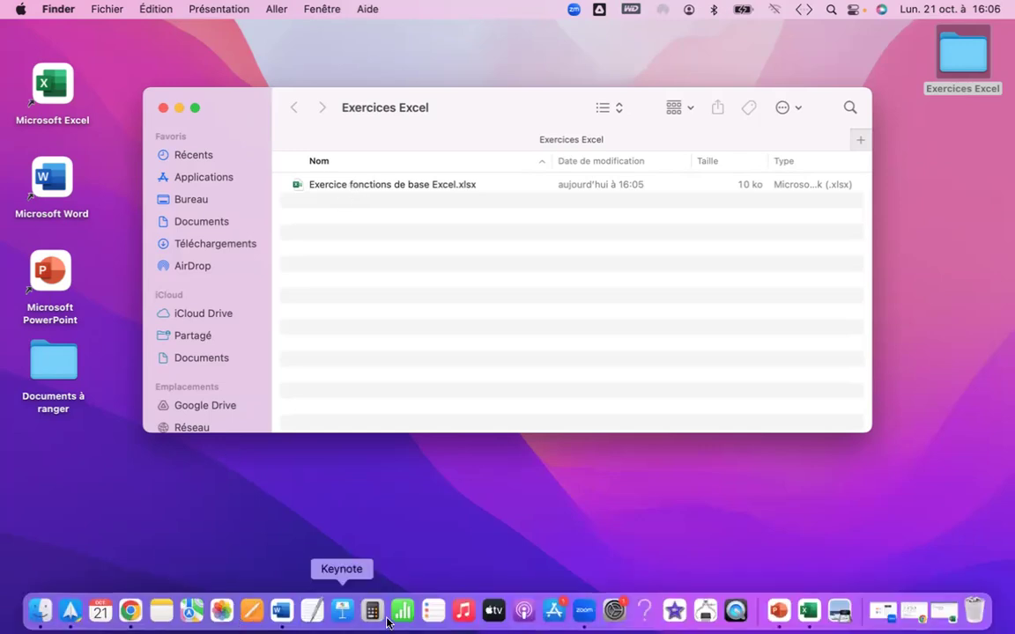
left_click(808, 610)
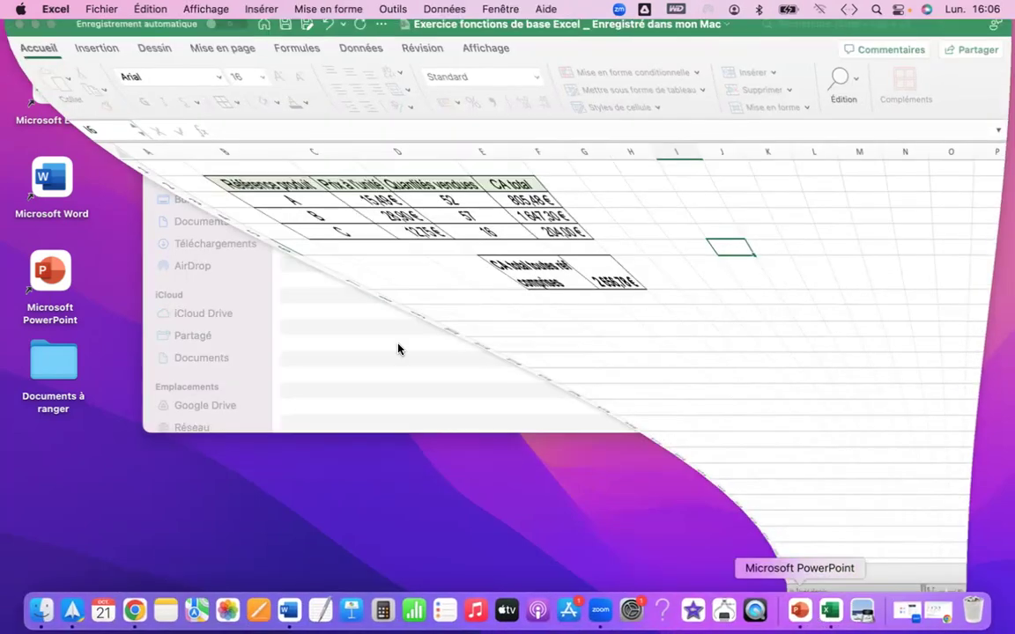